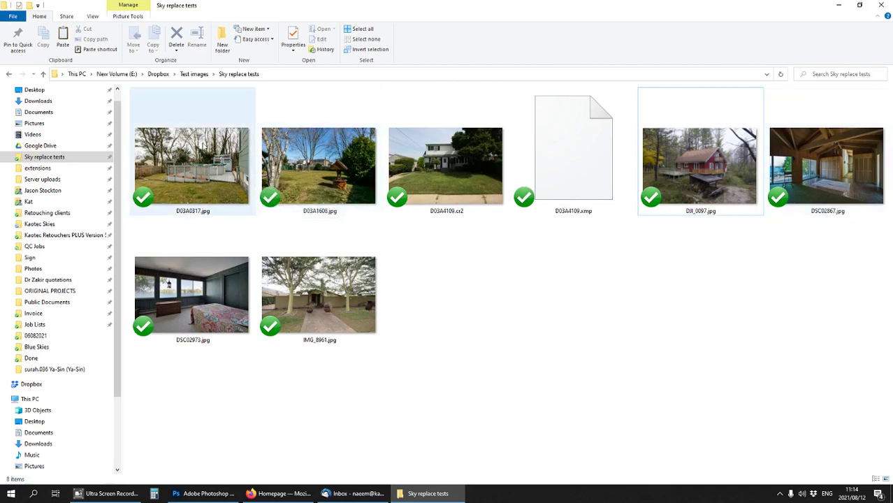
- Look over the house and interior test photos in the Sky replace tests folder
click(203, 155)
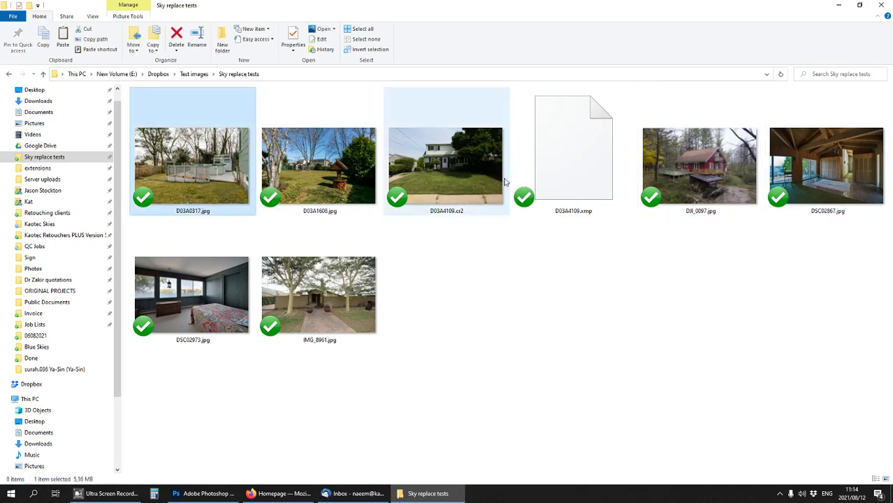
click(308, 273)
click(505, 327)
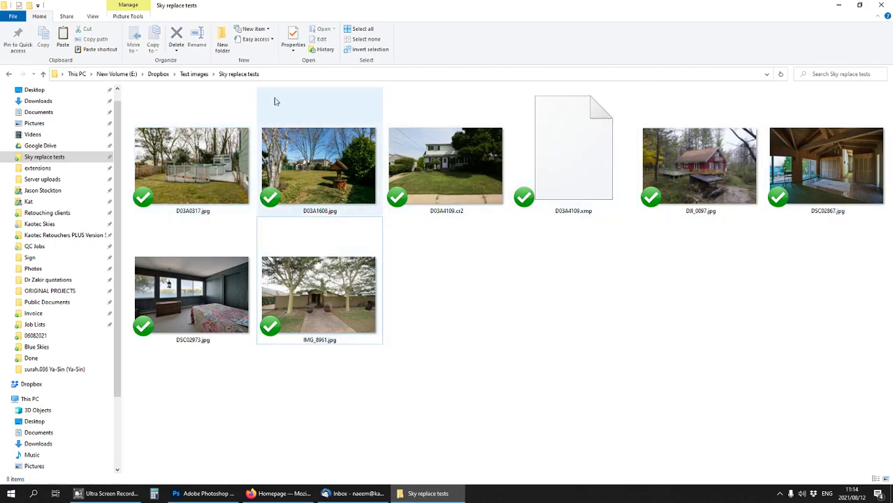
click(461, 175)
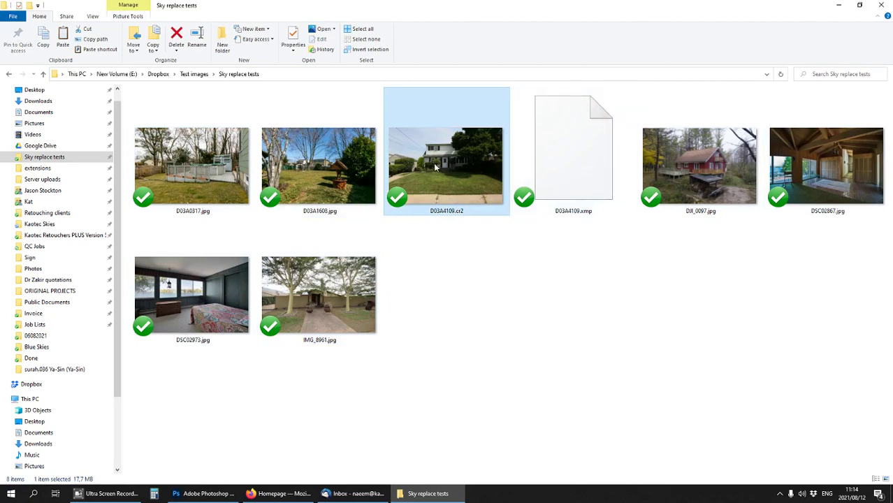
click(573, 183)
click(573, 275)
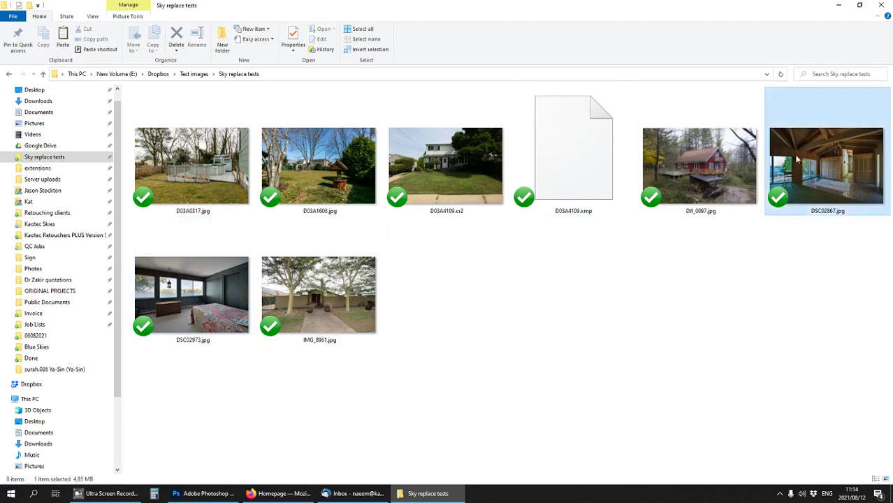
click(234, 300)
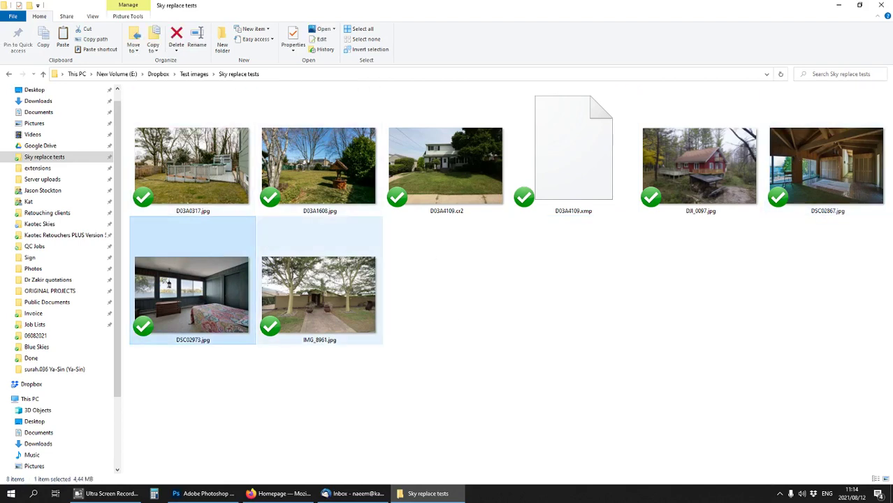
click(318, 294)
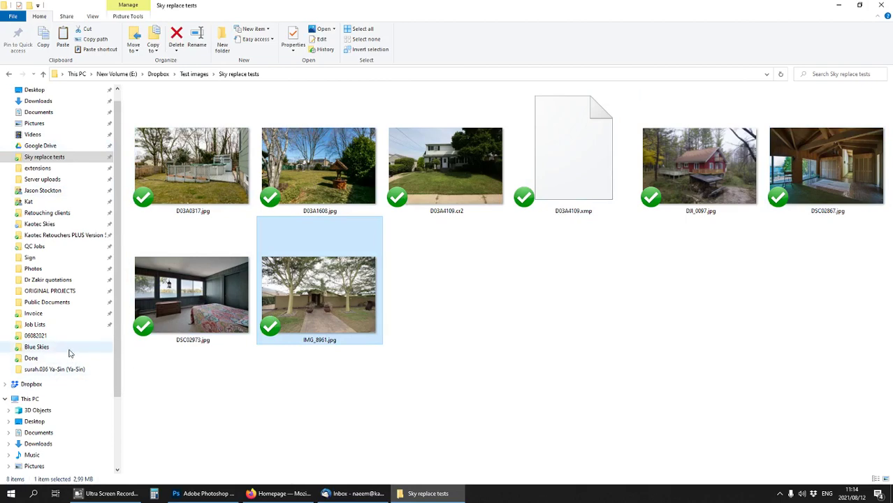
- Copy the images Blue skies (2), (8), (12), (30) and (33) from the Blue Skies folder
click(36, 347)
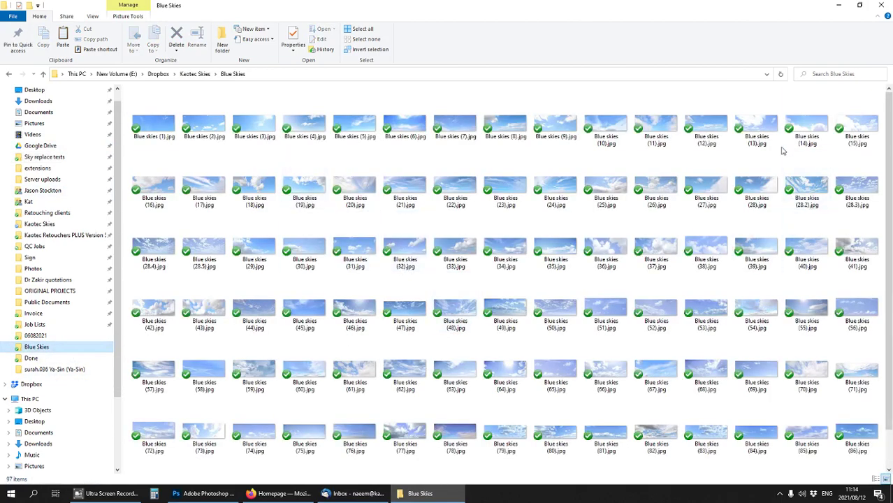
click(709, 133)
ctrl+click(504, 126)
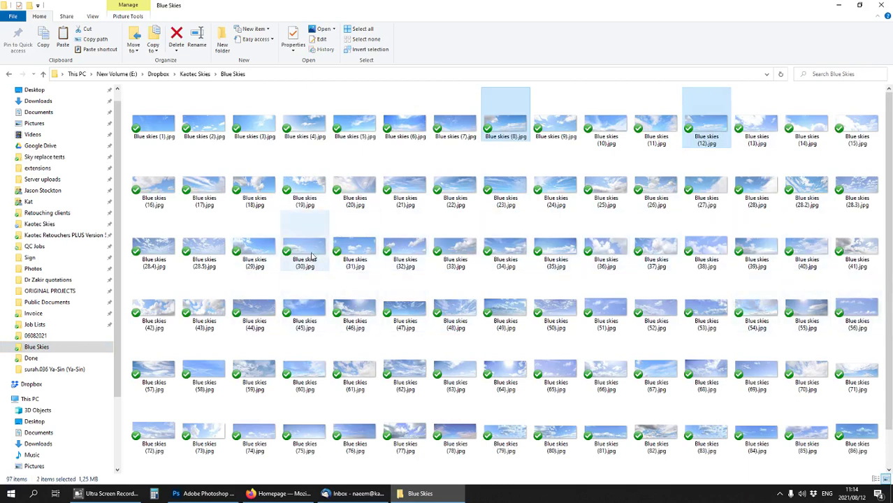
ctrl+click(313, 258)
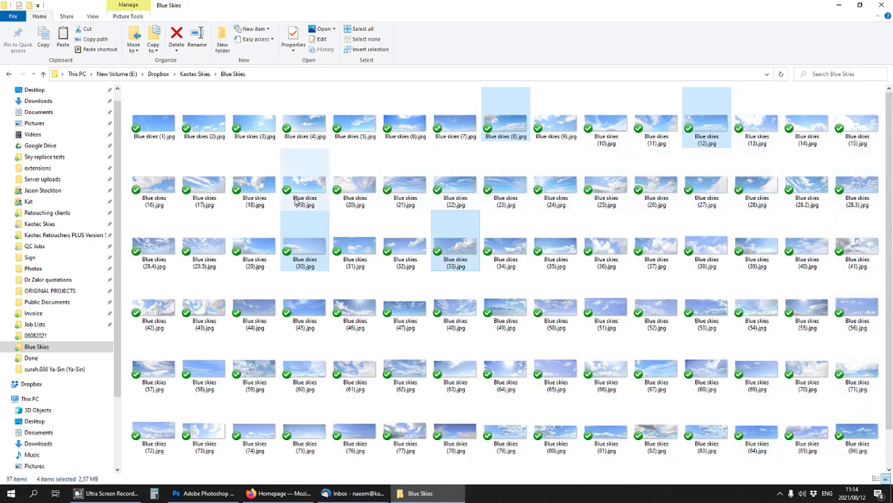
ctrl+click(187, 135)
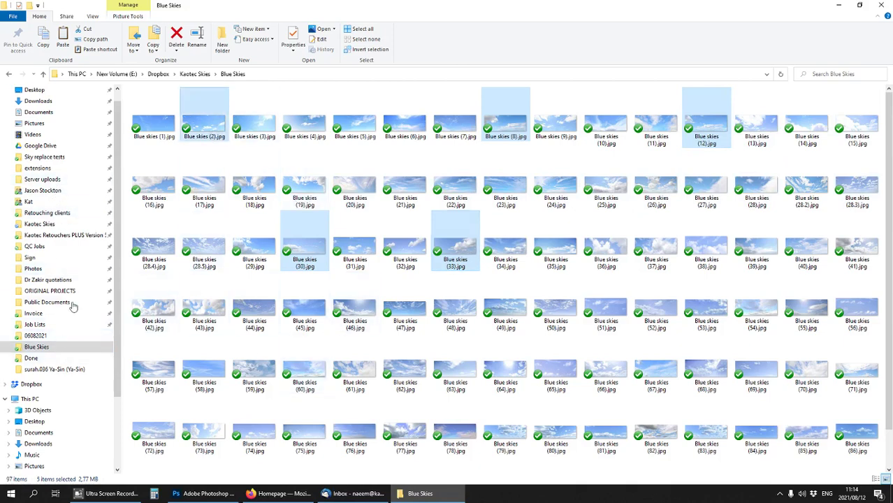
- Create a folder named Fav inside Kaotec Skies and open it
click(203, 74)
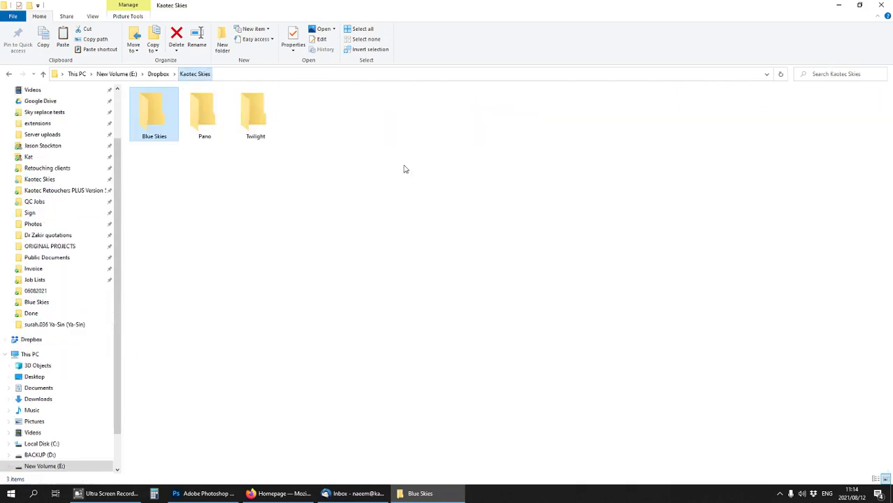
right_click(193, 185)
mouse_move(269, 402)
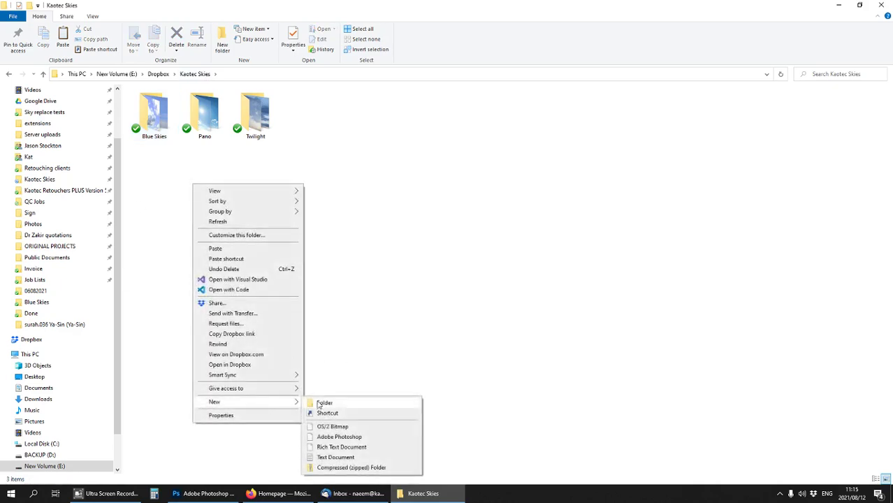
click(320, 404)
text(Fav)
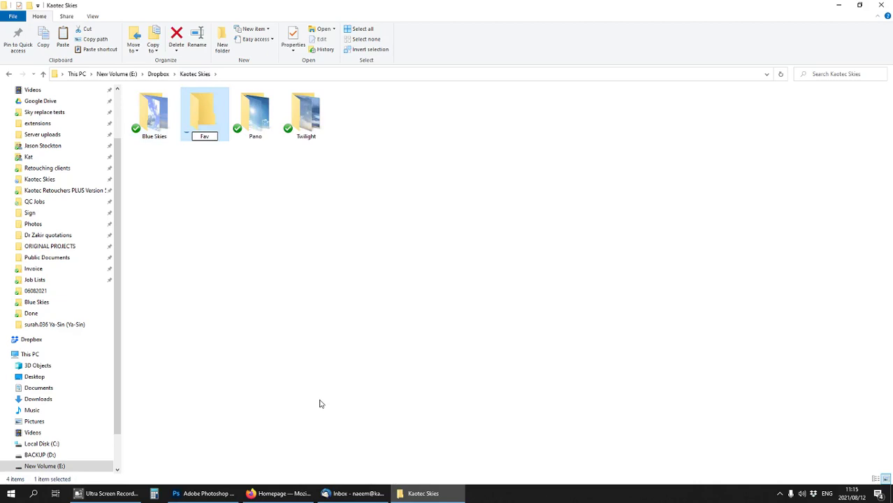
key(Return)
key(Return)
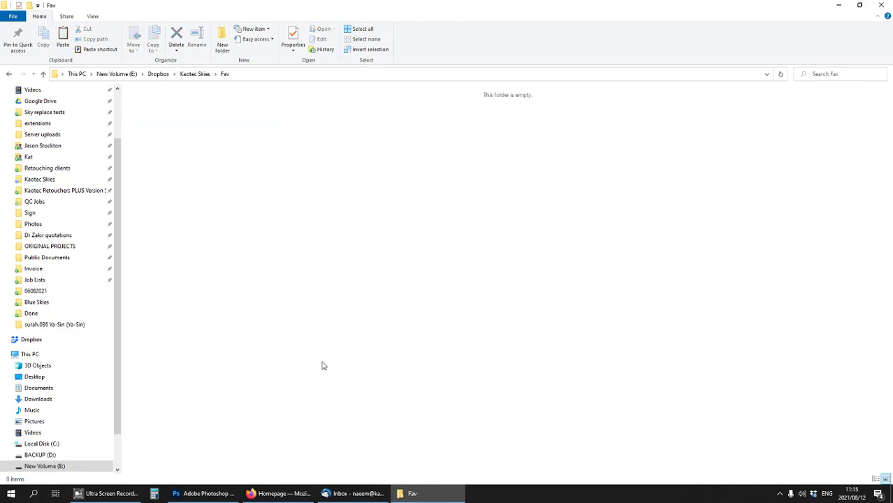
- Paste the copied sky images into the Fav folder and check their thumbnails
right_click(285, 292)
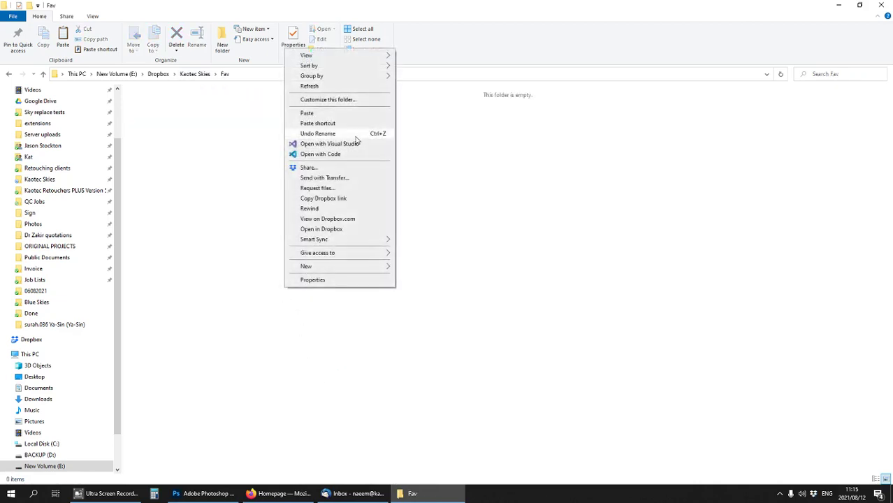
click(340, 89)
scroll(341, 263, up, 4)
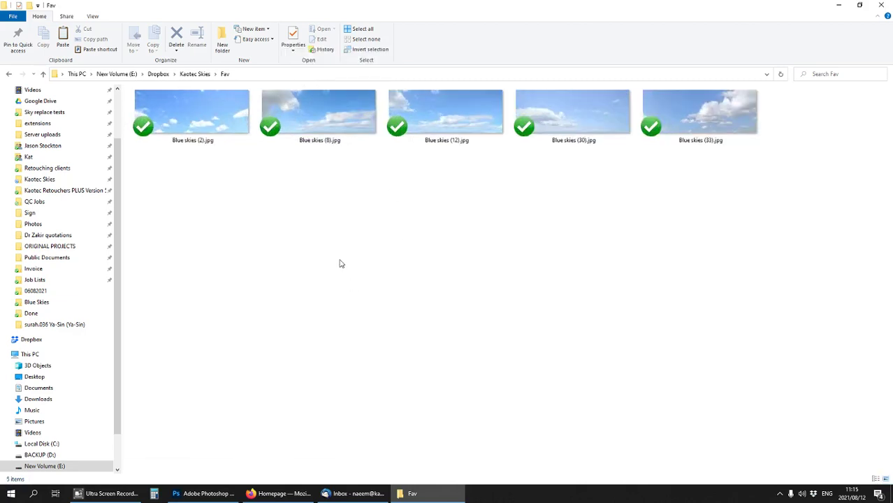
drag(148, 169, 707, 134)
click(638, 226)
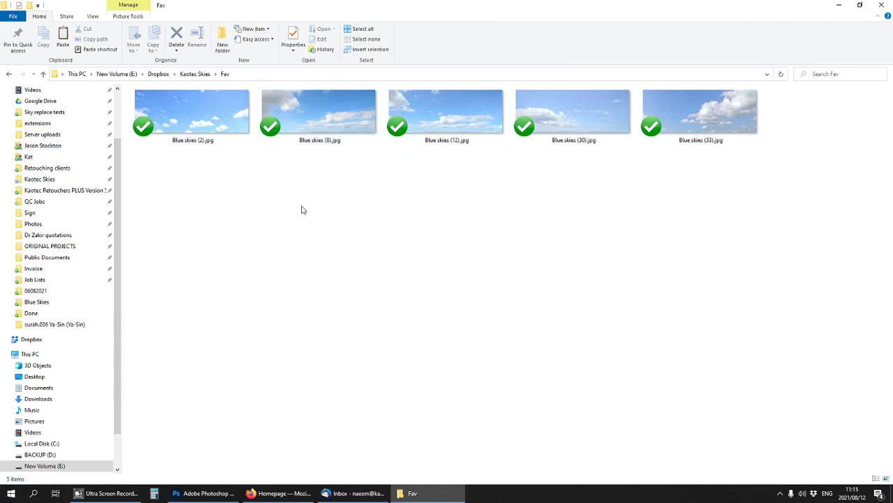
scroll(298, 258, down, 2)
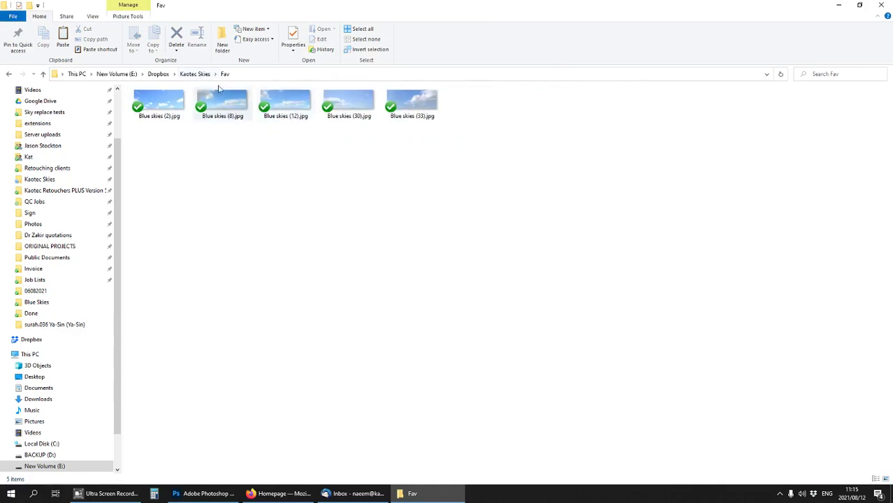
- Return to the Sky replace tests folder, then switch to Photoshop and bring up its empty editing workspace
click(196, 74)
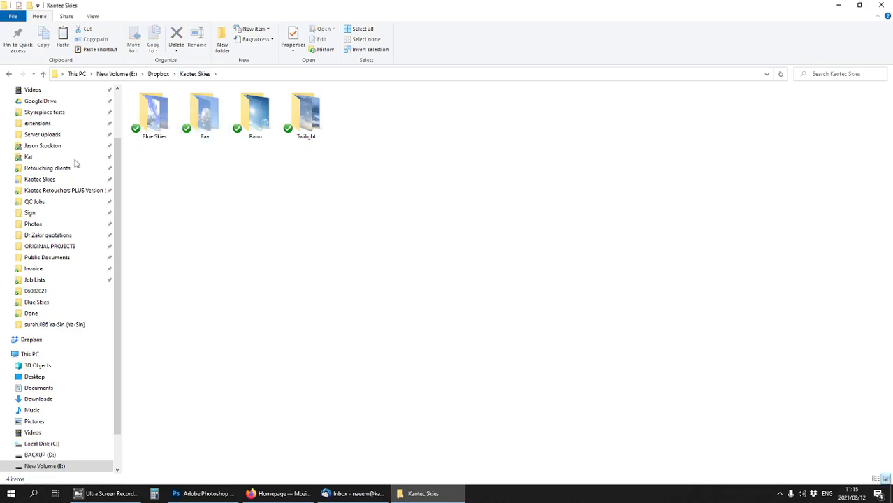
click(57, 112)
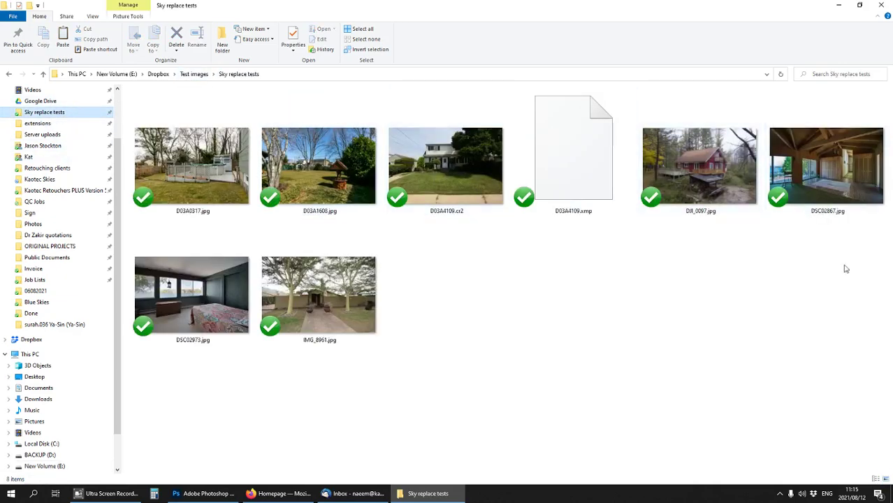
click(191, 494)
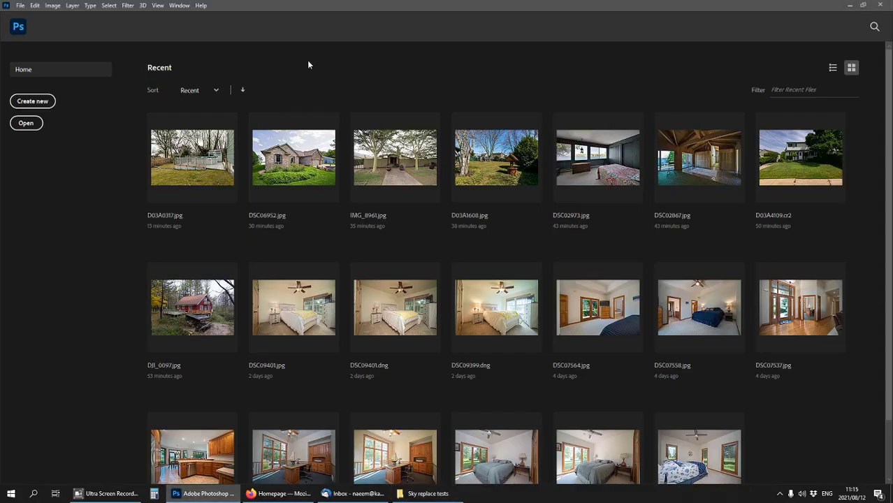
click(713, 297)
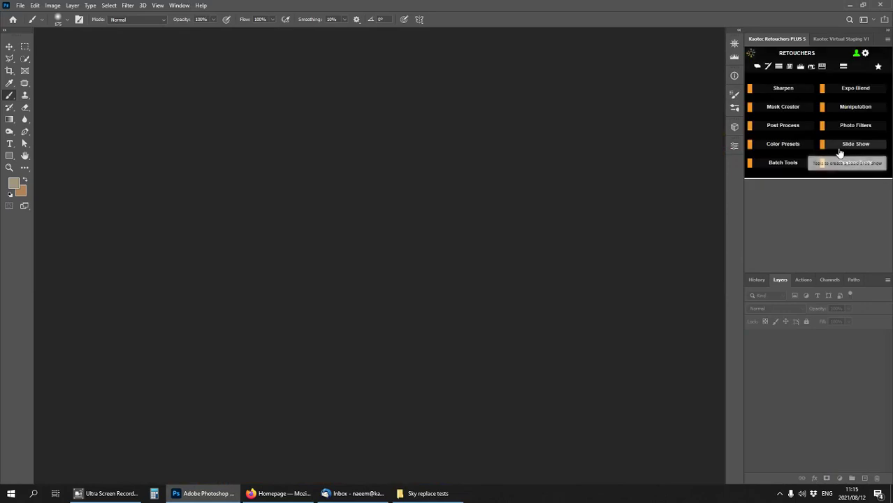
- Examine the Batch Tools group and the Sky tools under Manipulation in the Kaotec Retouchers extension
click(781, 166)
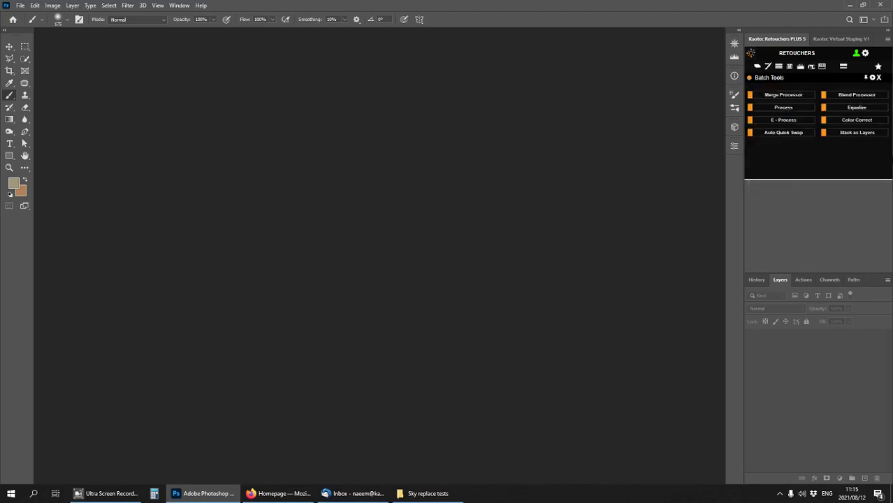
click(878, 77)
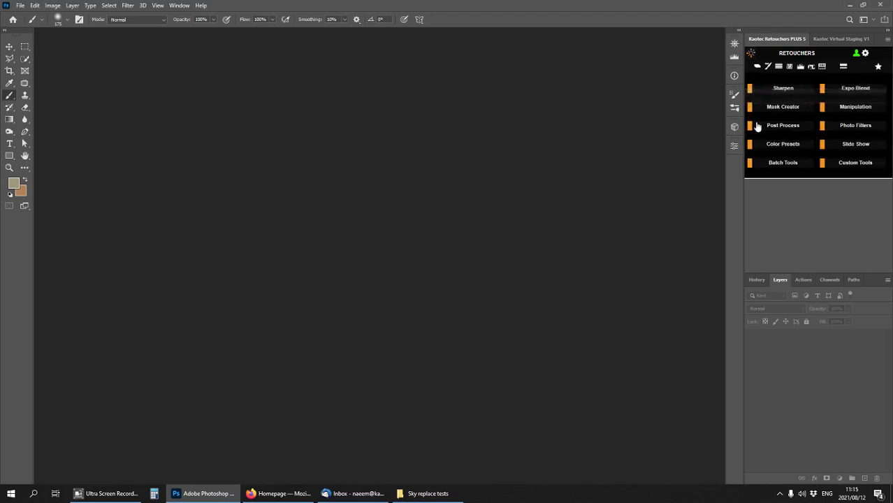
click(849, 107)
click(784, 94)
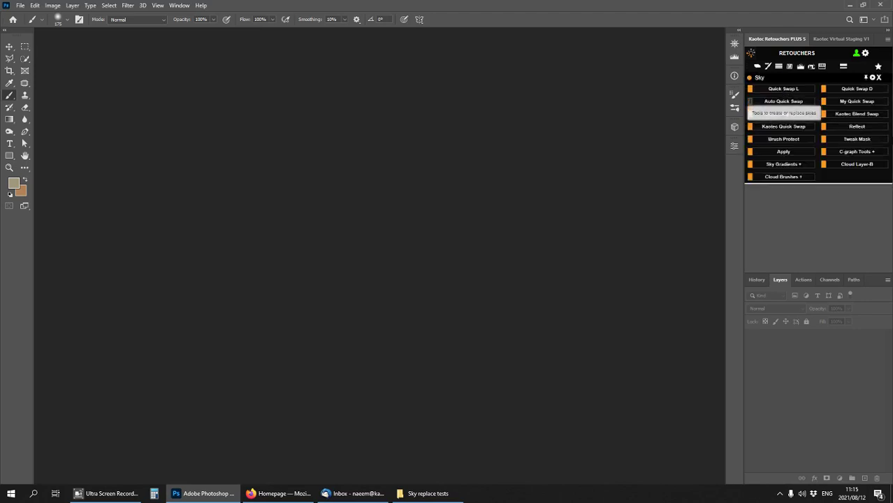
click(870, 77)
click(879, 76)
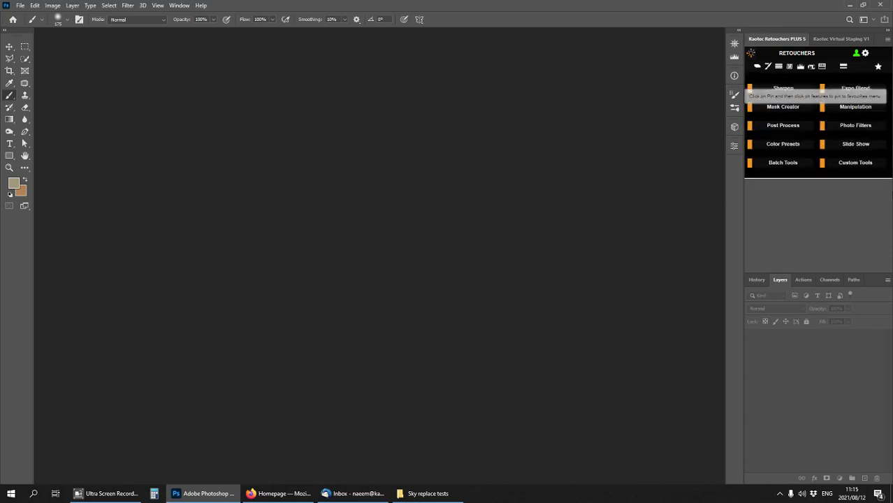
- Open the options of the Auto Quick Swap tool among the Sky manipulation tools and turn on Edge Restore
click(854, 114)
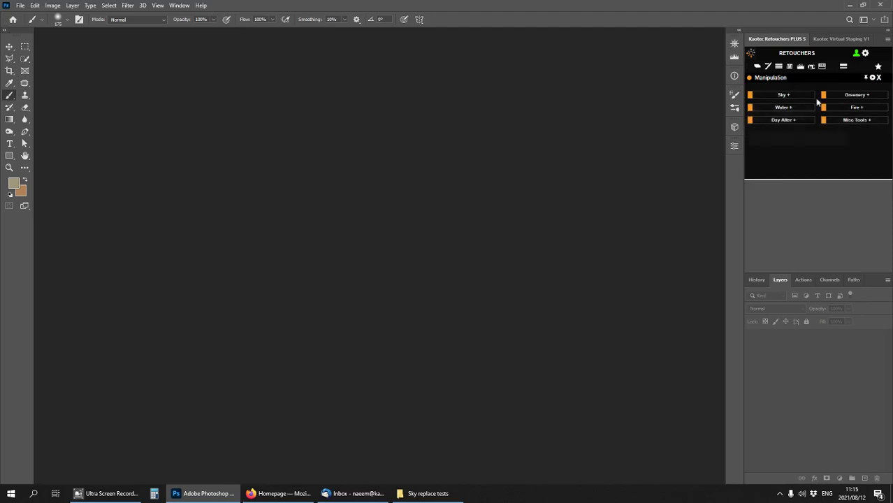
click(784, 94)
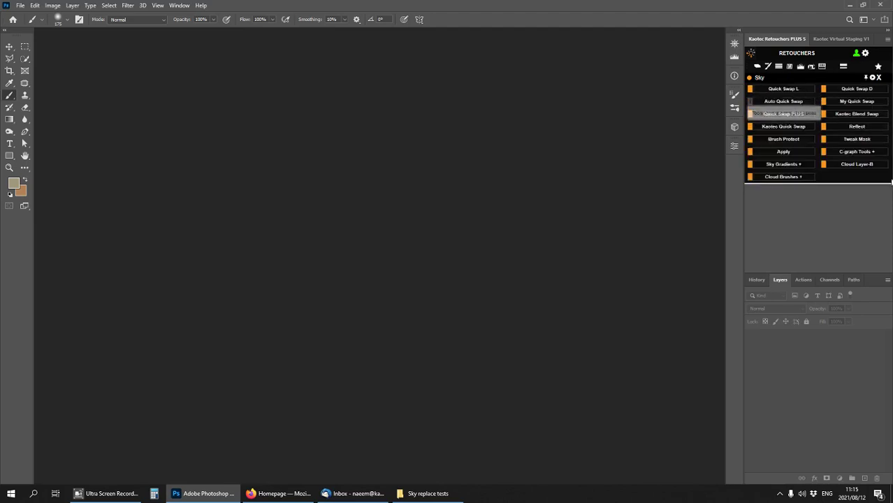
click(750, 102)
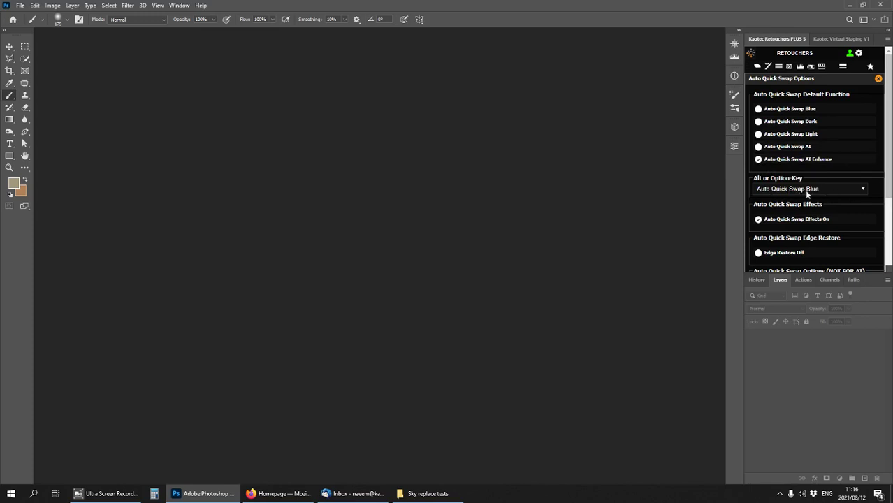
scroll(825, 185, down, 1)
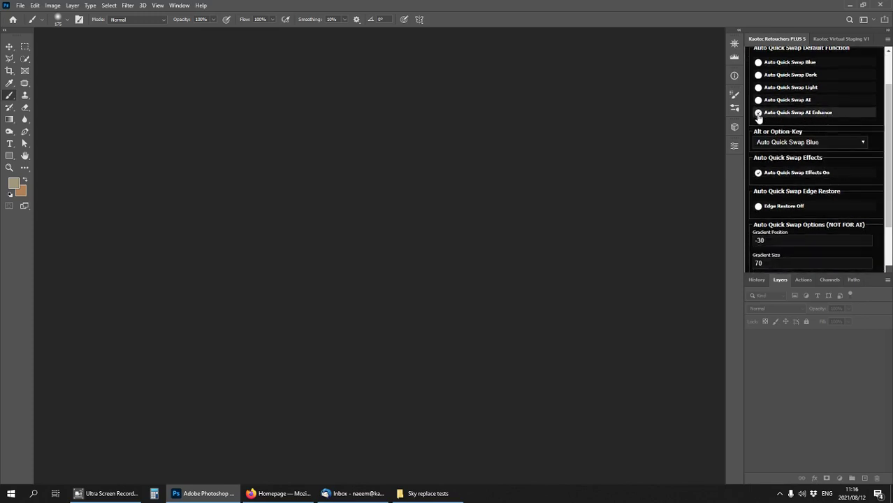
scroll(768, 112, down, 1)
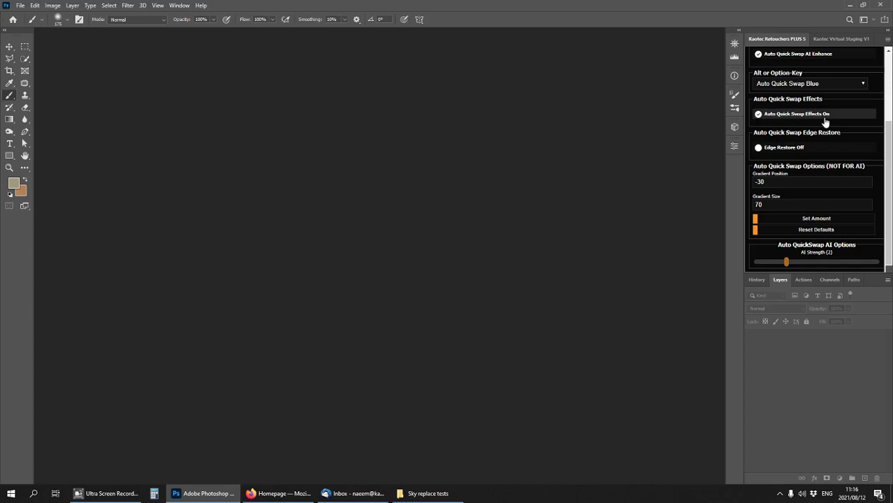
click(758, 148)
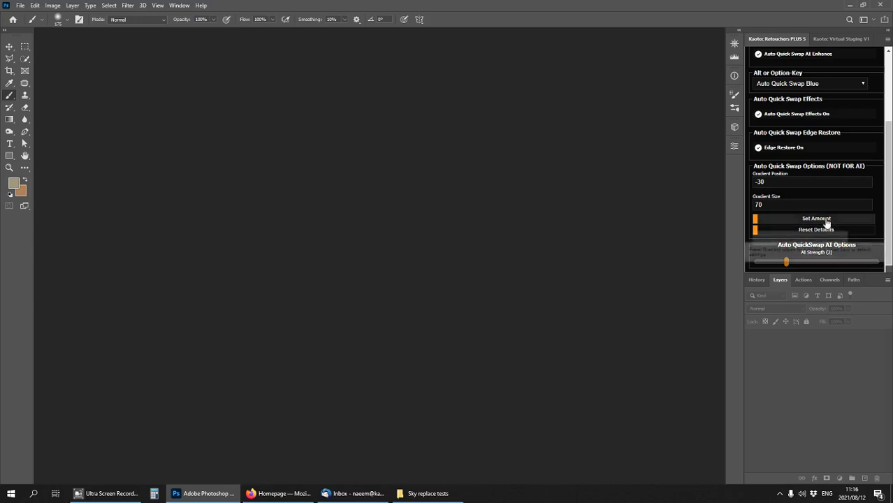
scroll(777, 215, up, 3)
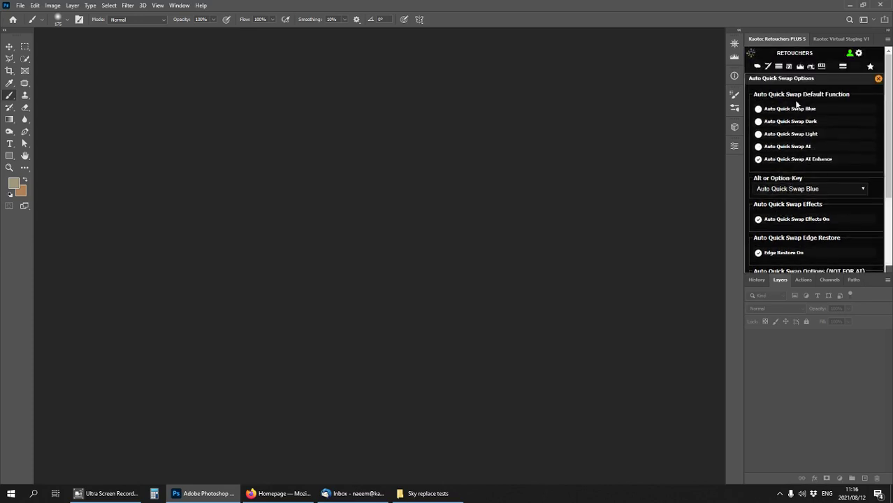
scroll(797, 112, down, 3)
scroll(788, 242, up, 3)
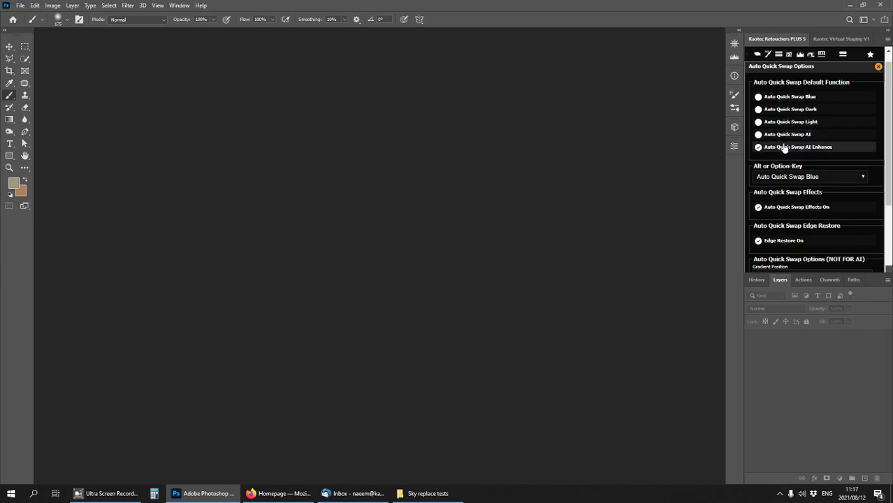
- Switch to the Sky replace tests folder and examine the test photos D03A0317.jpg, D03A1608.jpg and IMG_8961.jpg
click(426, 493)
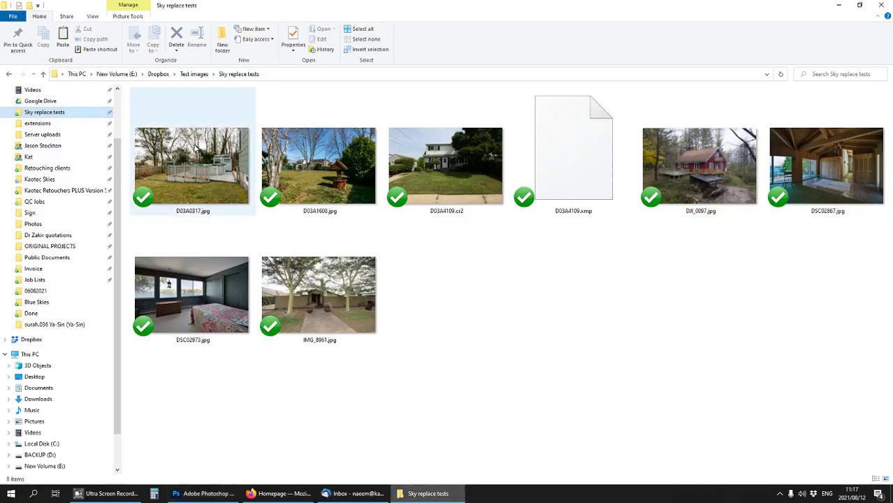
click(196, 149)
click(324, 315)
click(320, 168)
click(198, 164)
click(323, 290)
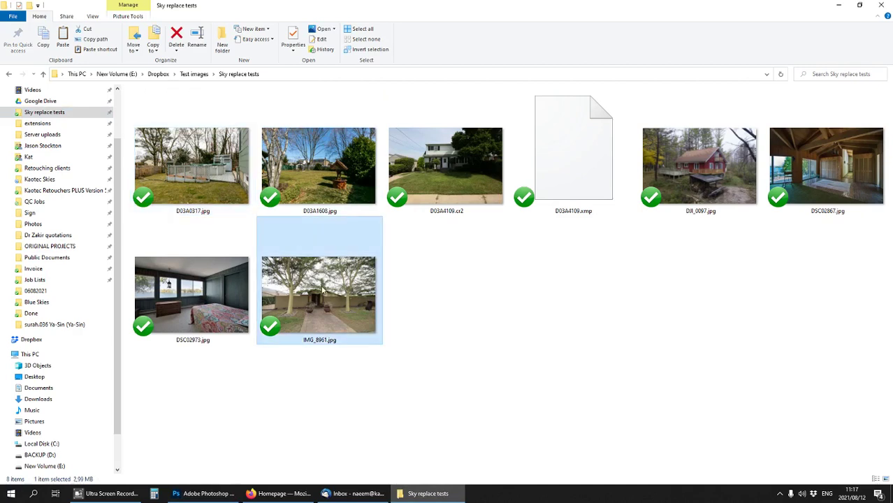
click(336, 171)
click(196, 160)
click(322, 293)
click(316, 155)
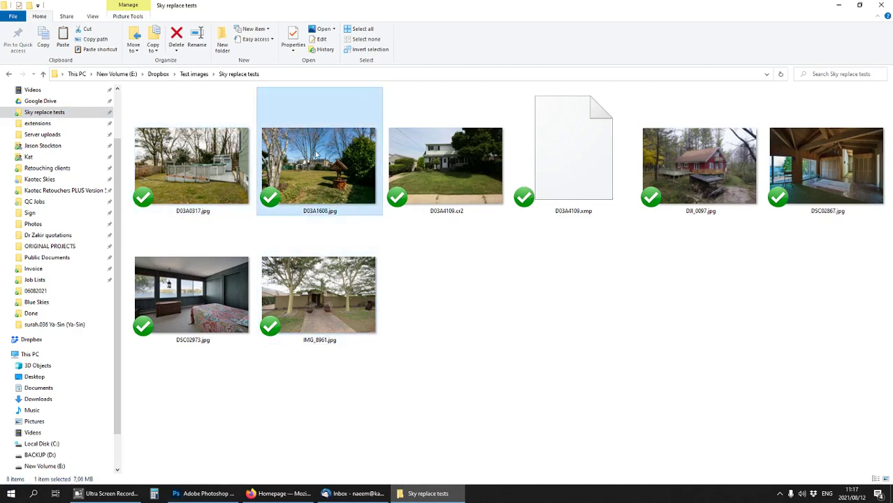
click(212, 166)
click(306, 311)
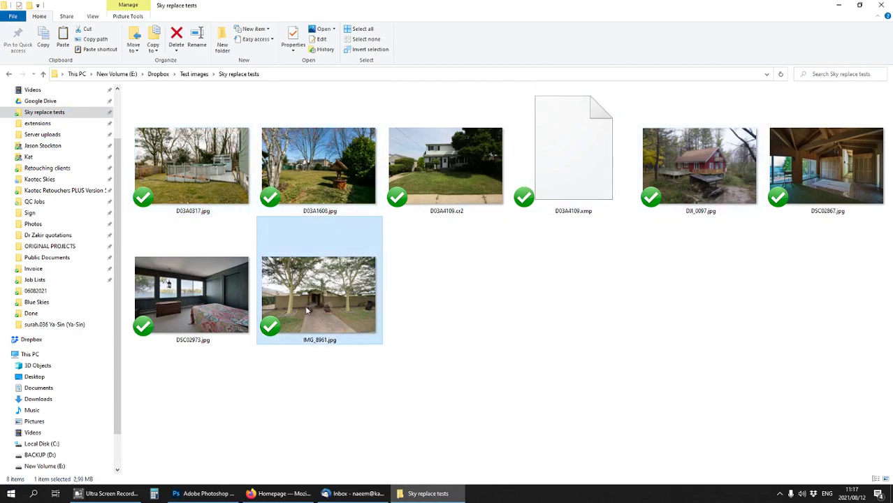
- Return to Photoshop and leave the Auto Quick Swap options, going back to the main Kaotec Retouchers tool list
click(209, 492)
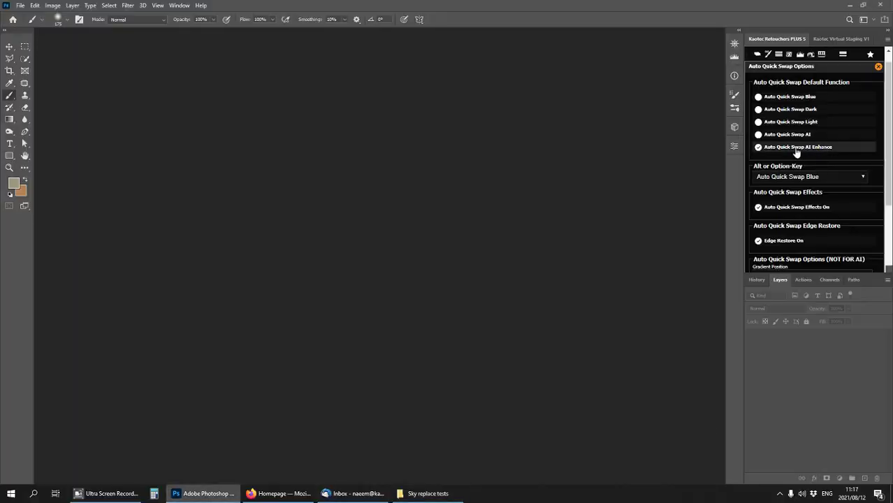
click(879, 66)
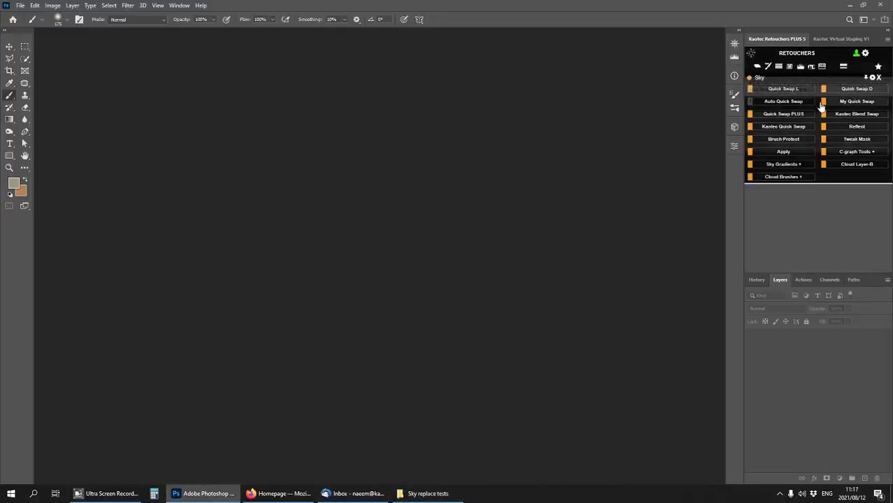
click(879, 77)
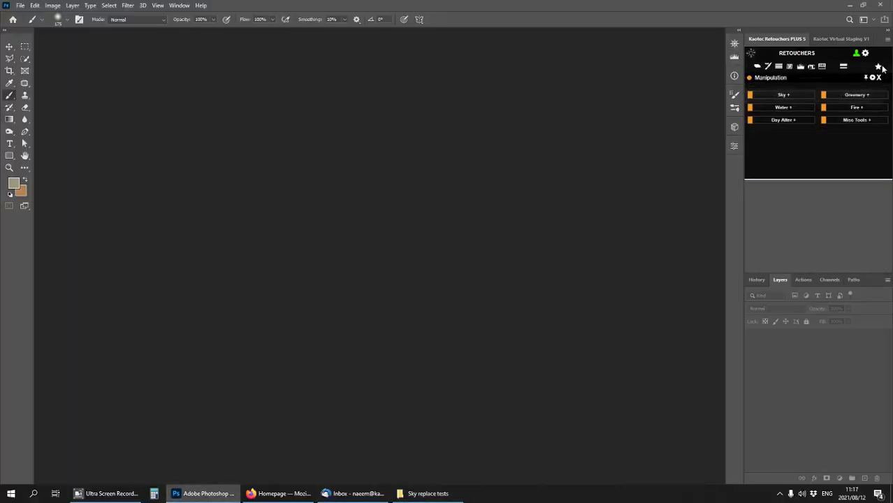
click(878, 79)
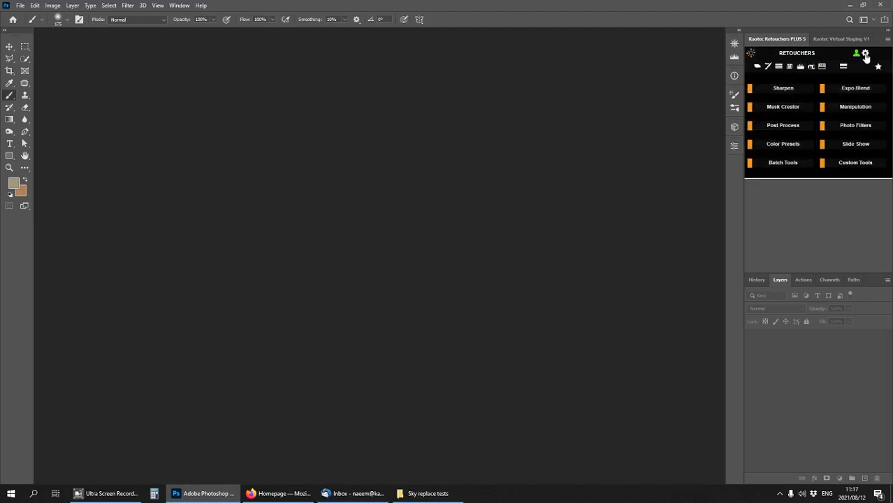
- Open the Kaotec Retouchers settings and choose Main Buttons Window as the startup window
mouse_move(866, 54)
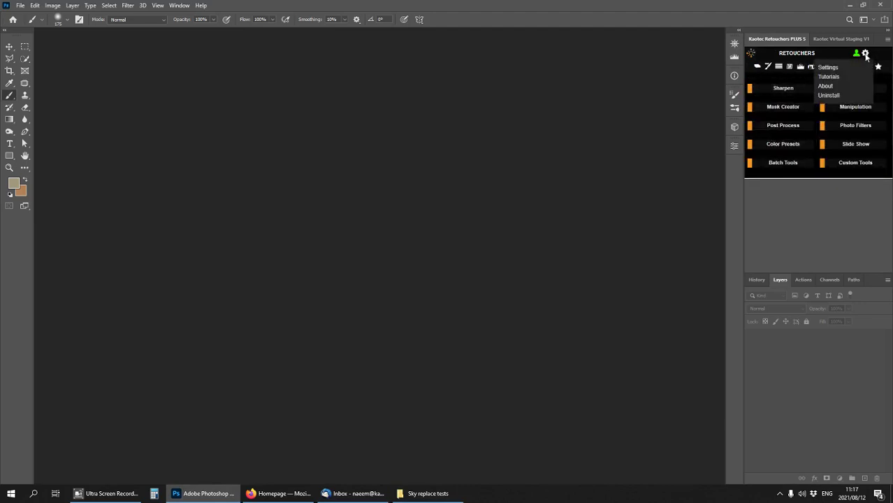
click(833, 68)
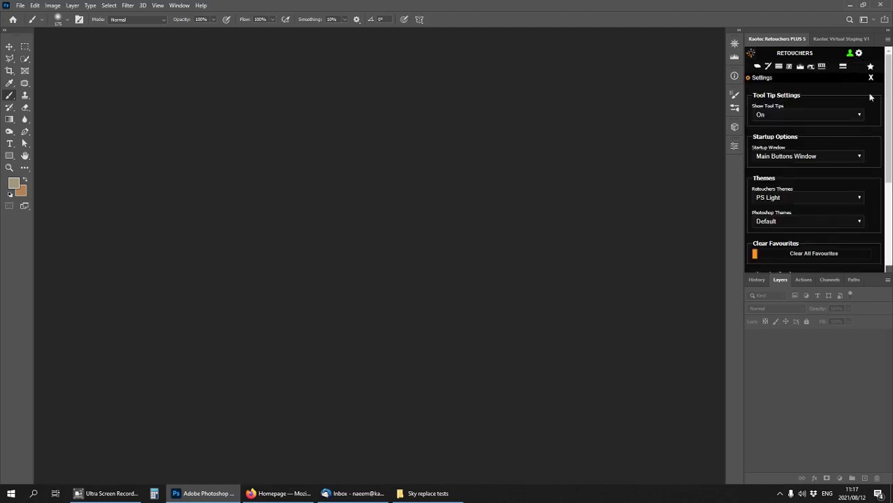
click(796, 157)
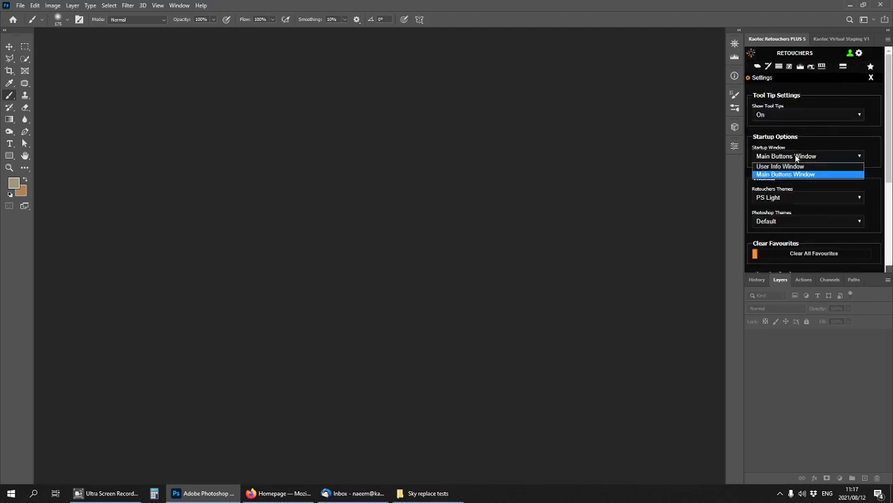
click(796, 157)
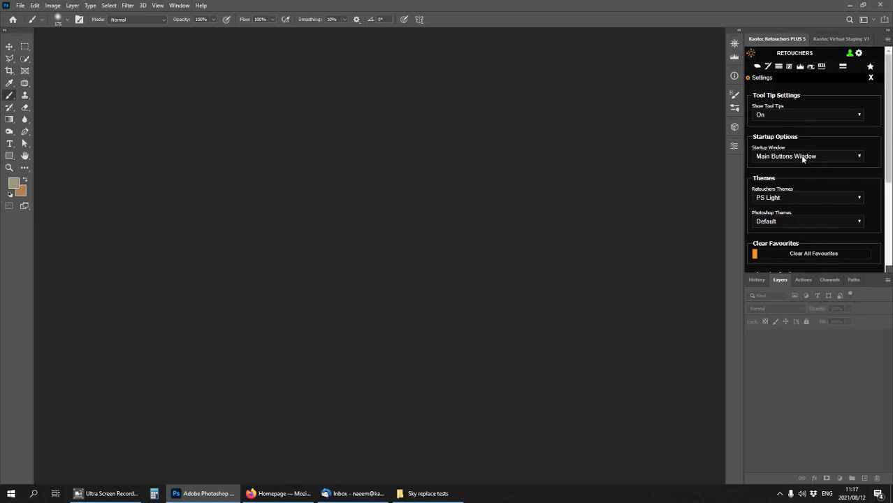
click(803, 157)
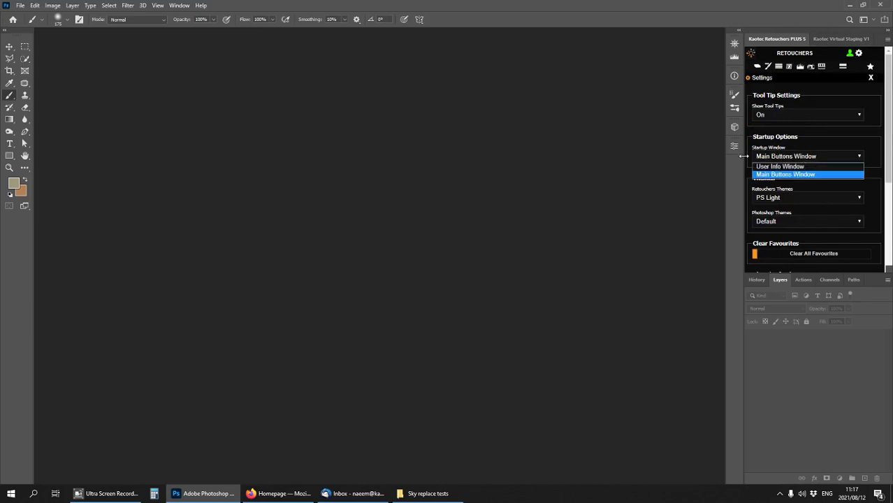
click(781, 175)
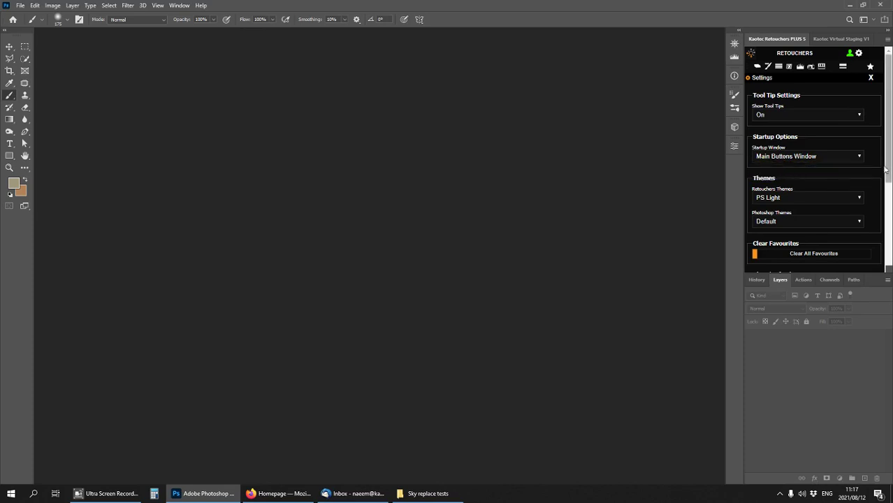
- Set the Custom Sky Textures Path to the Fav folder inside Kaotec Skies and close the Kaotec Retouchers settings
drag(888, 120, 892, 160)
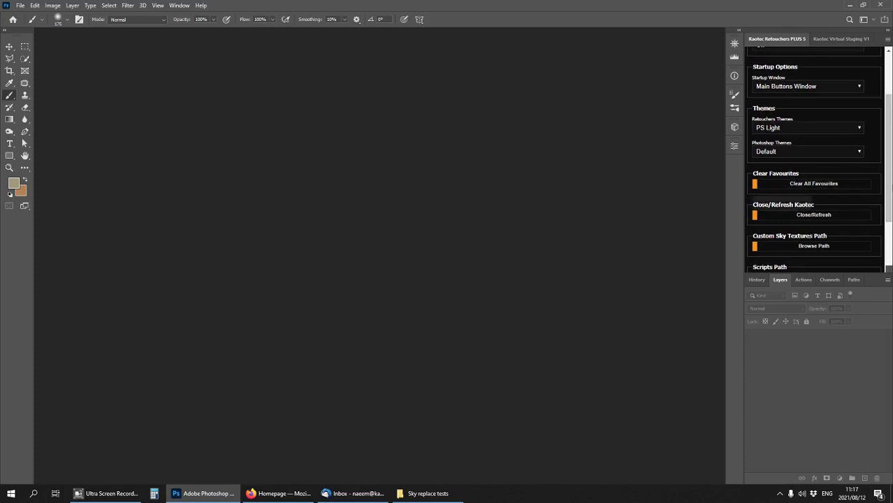
scroll(787, 181, down, 2)
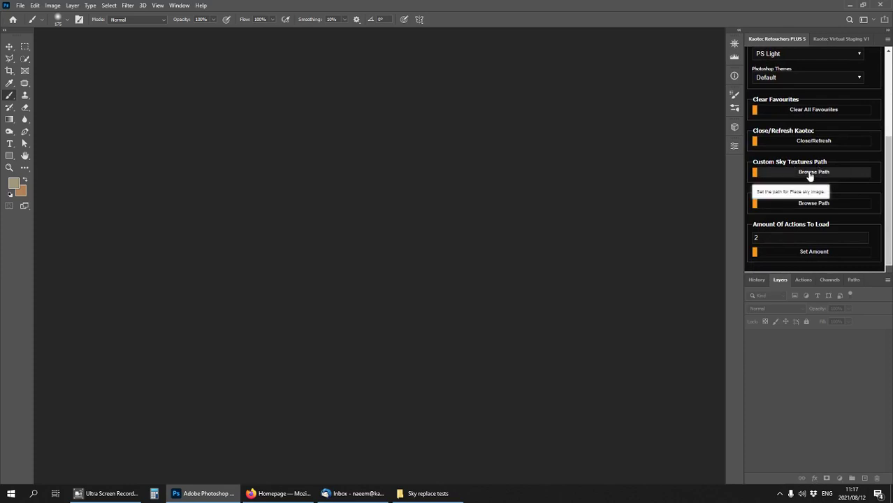
click(808, 172)
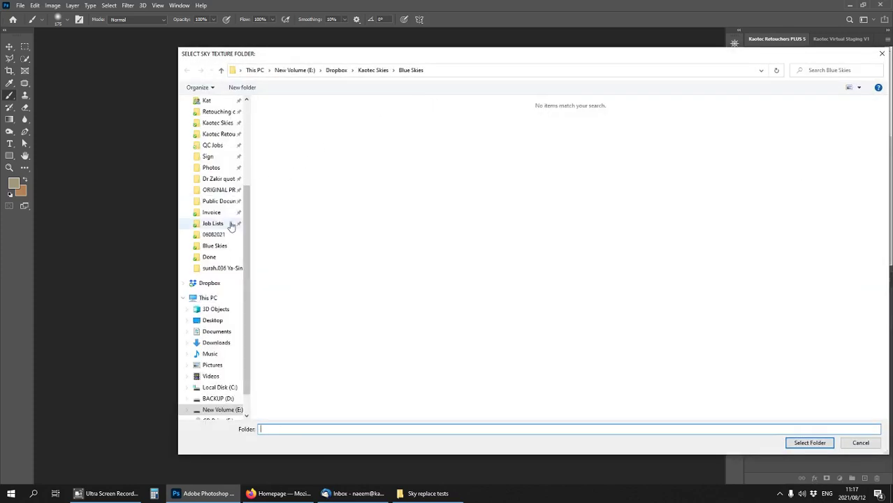
click(224, 246)
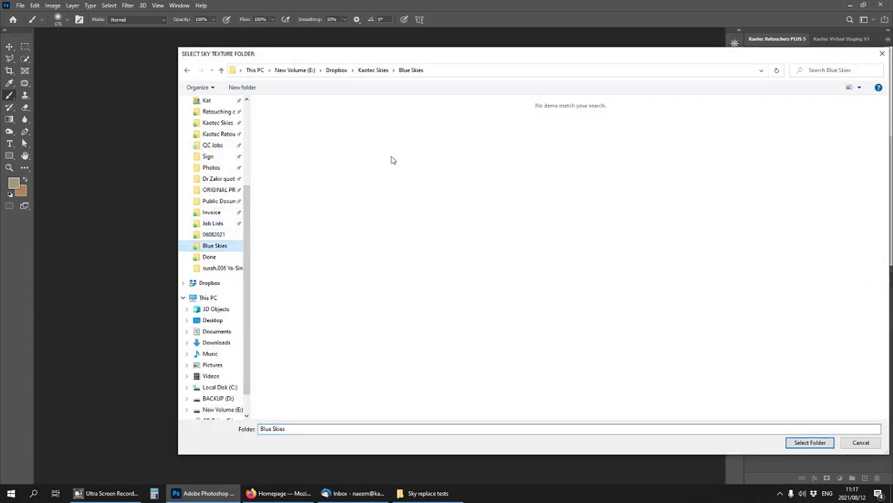
click(378, 71)
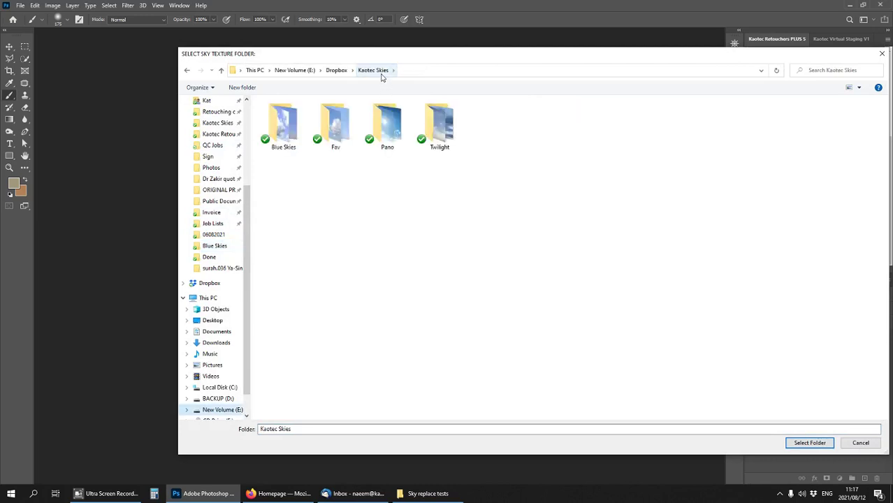
double_click(333, 121)
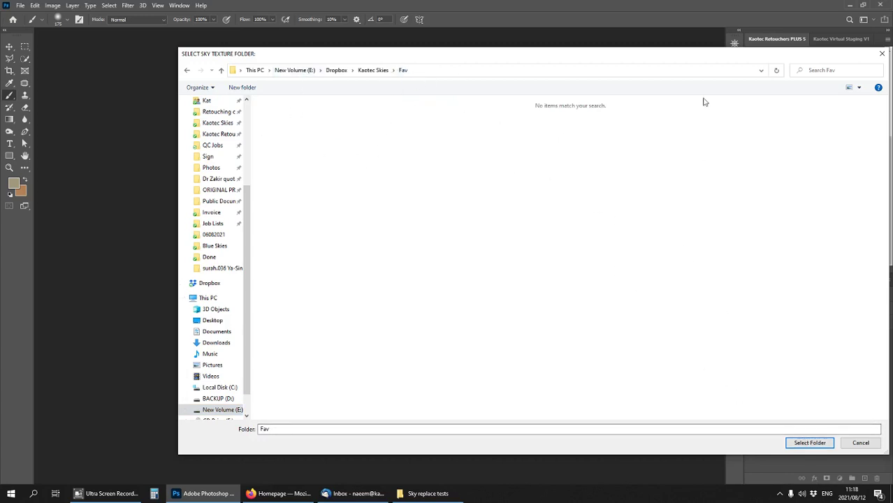
drag(690, 56, 533, 72)
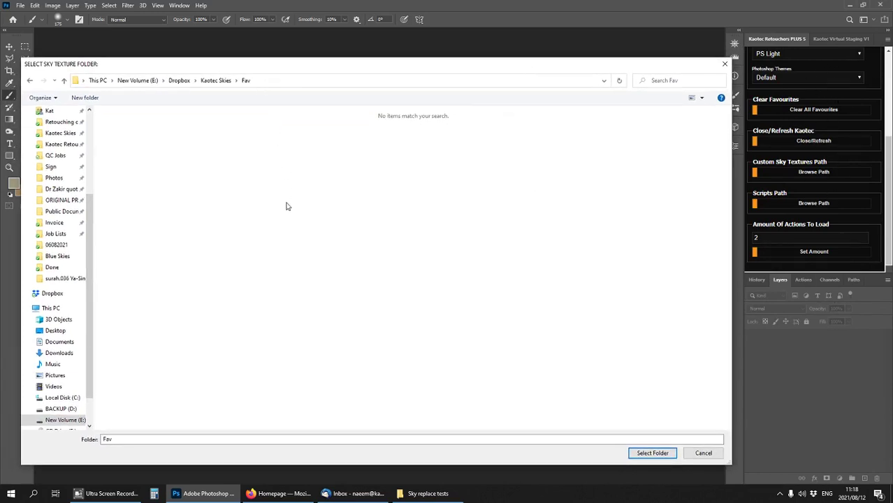
click(216, 81)
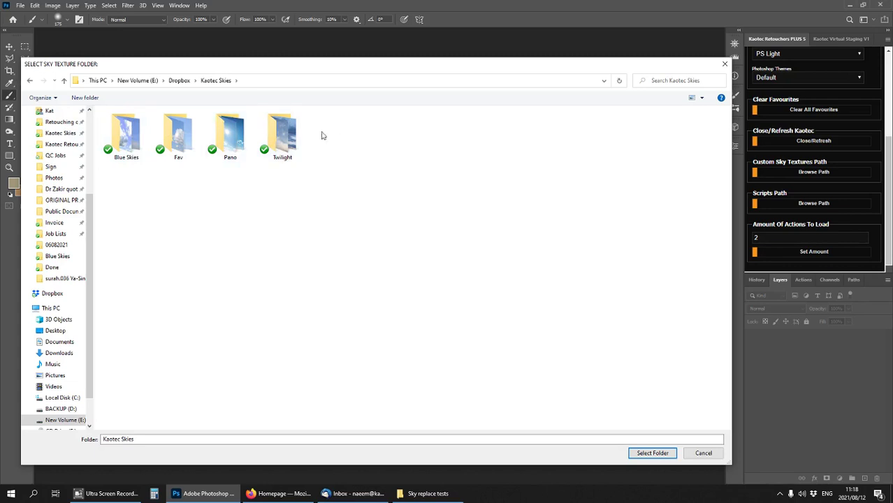
click(191, 137)
double_click(191, 138)
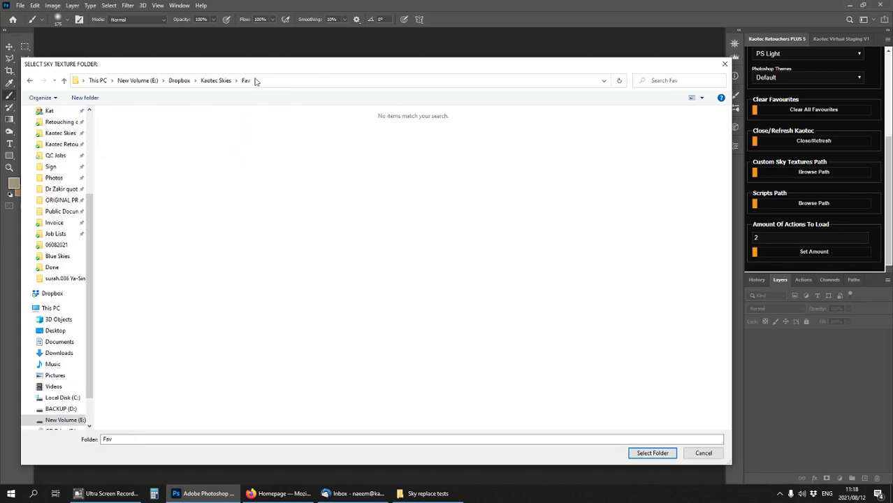
click(646, 453)
click(442, 239)
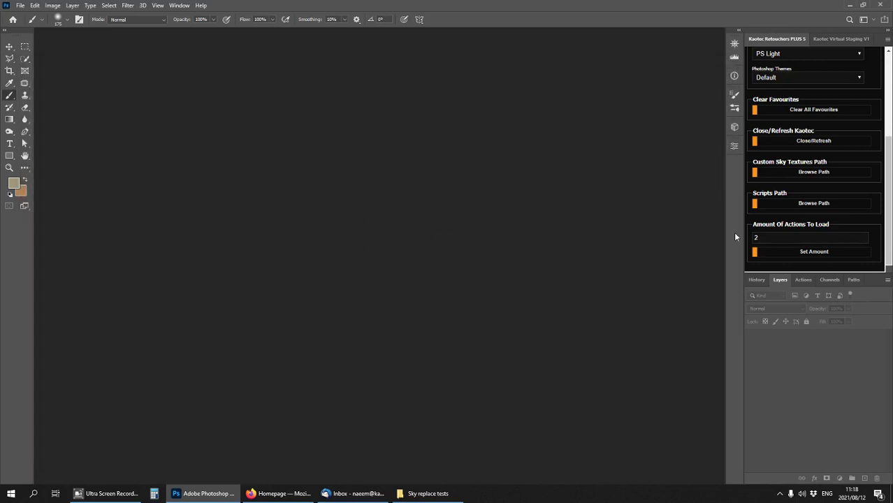
click(871, 76)
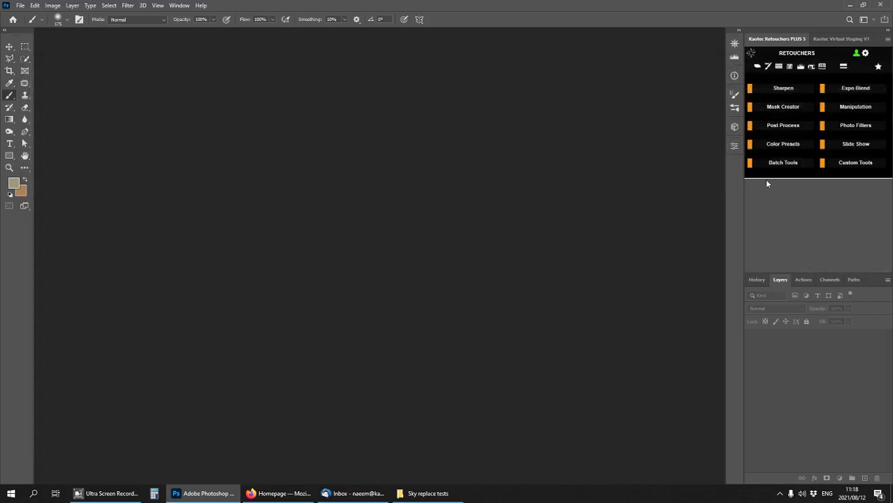
- Run the Auto Quick Swap batch tool on the Sky replace tests folder
click(783, 163)
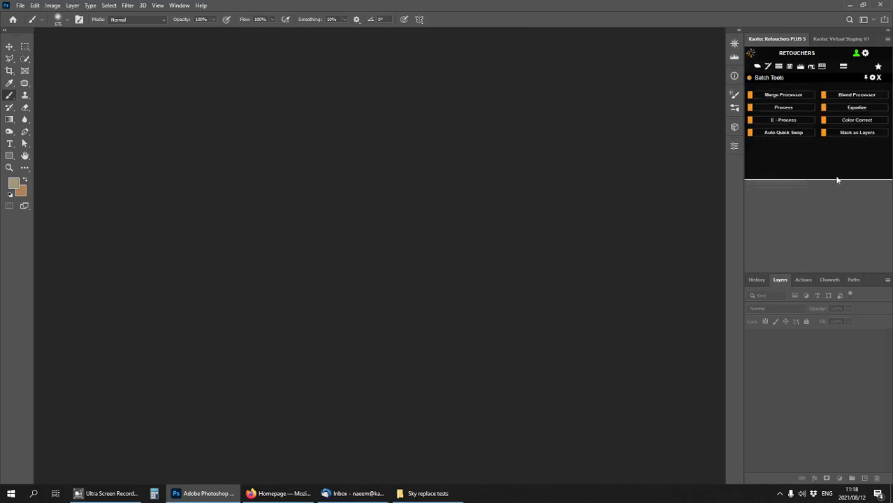
click(879, 78)
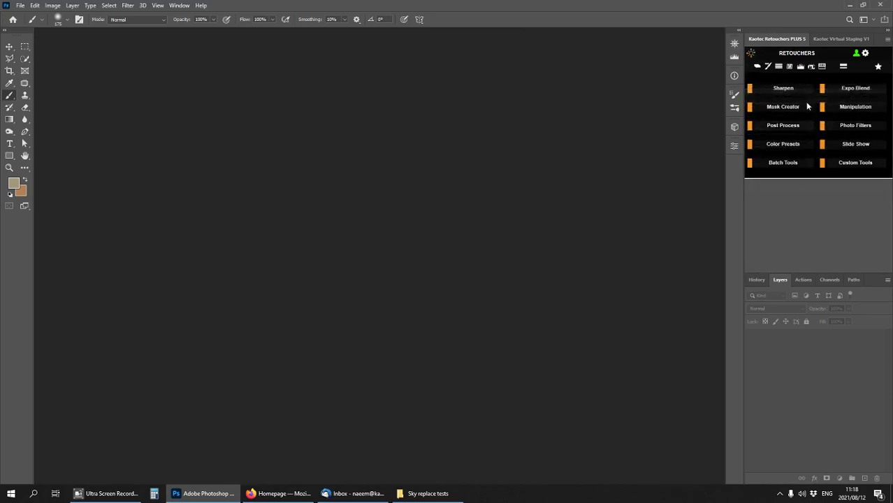
click(779, 167)
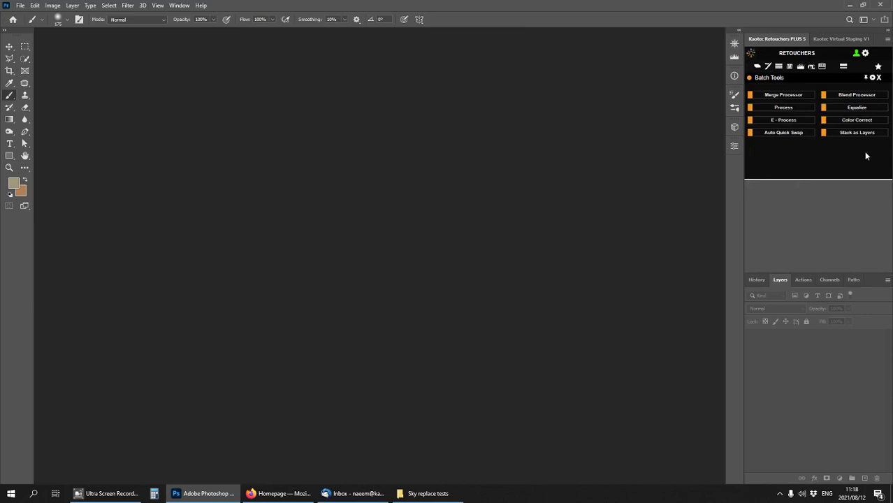
click(783, 132)
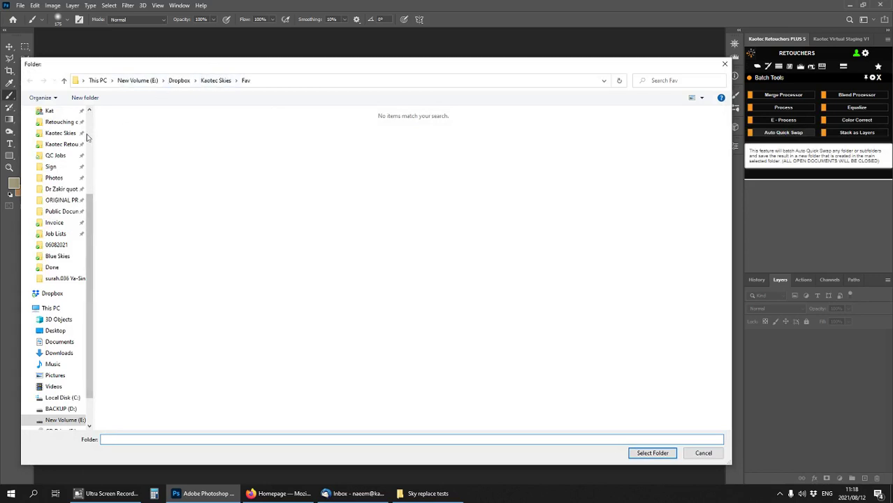
drag(90, 210, 93, 120)
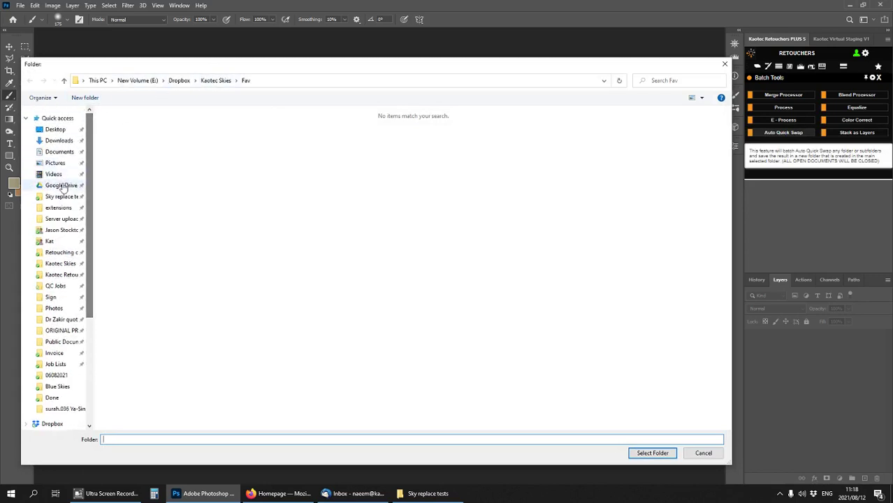
click(66, 197)
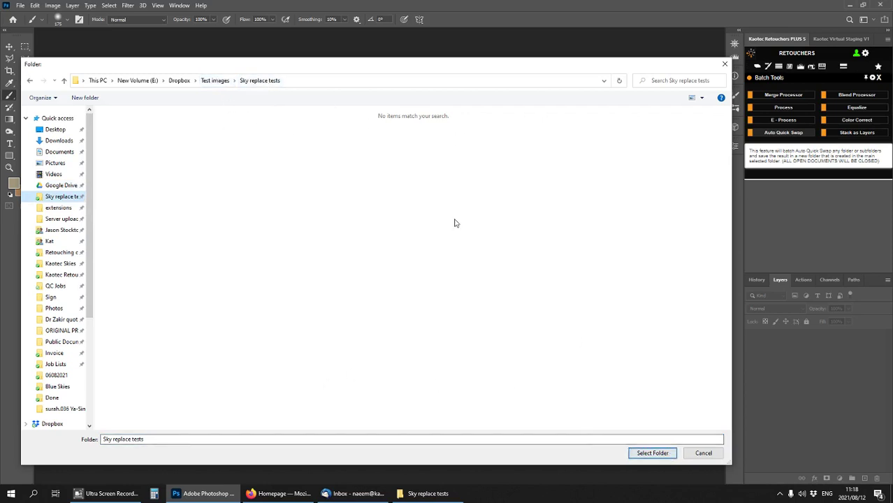
click(653, 453)
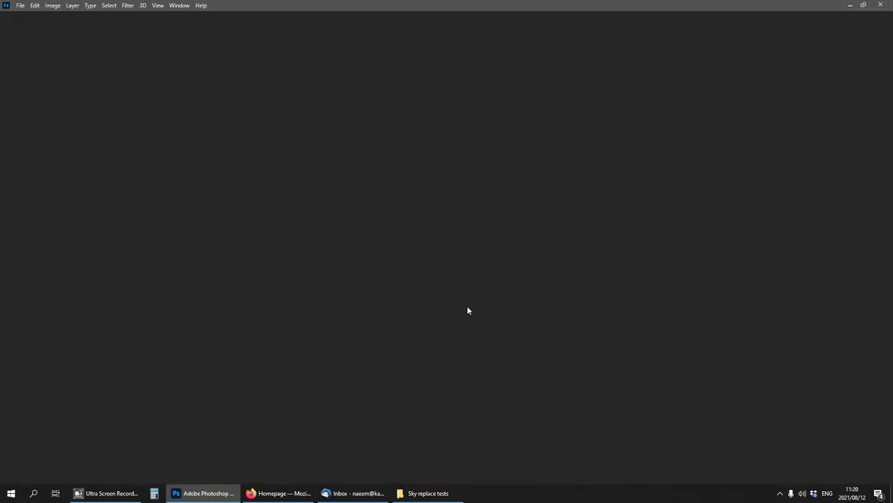
- Switch to File Explorer, look into the Sky replaced output folder, and return to the Sky replace tests folder to view the originals
click(436, 494)
double_click(193, 154)
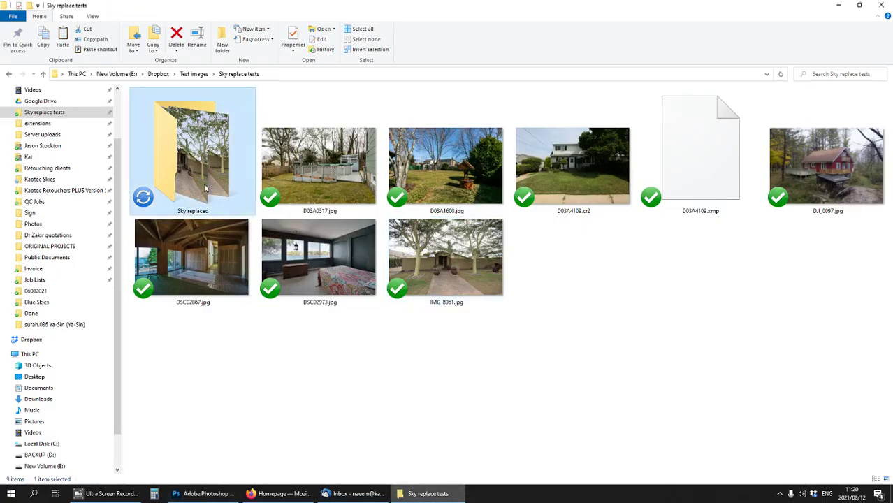
click(10, 74)
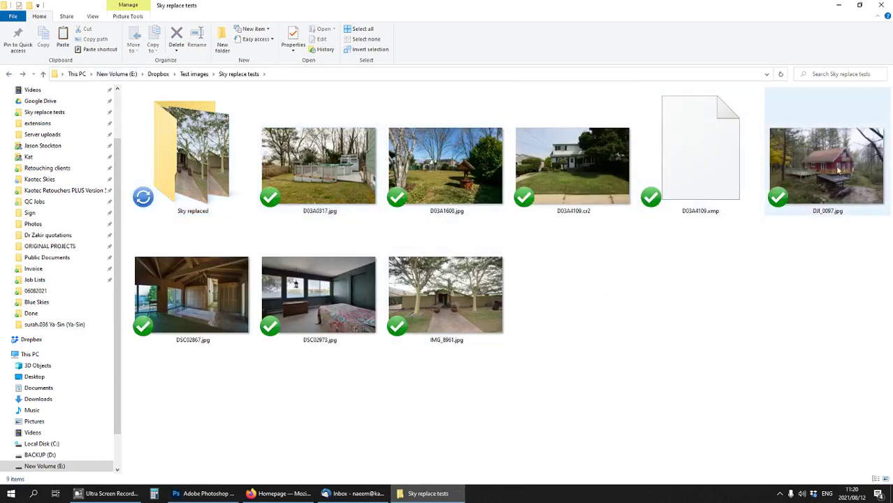
click(194, 158)
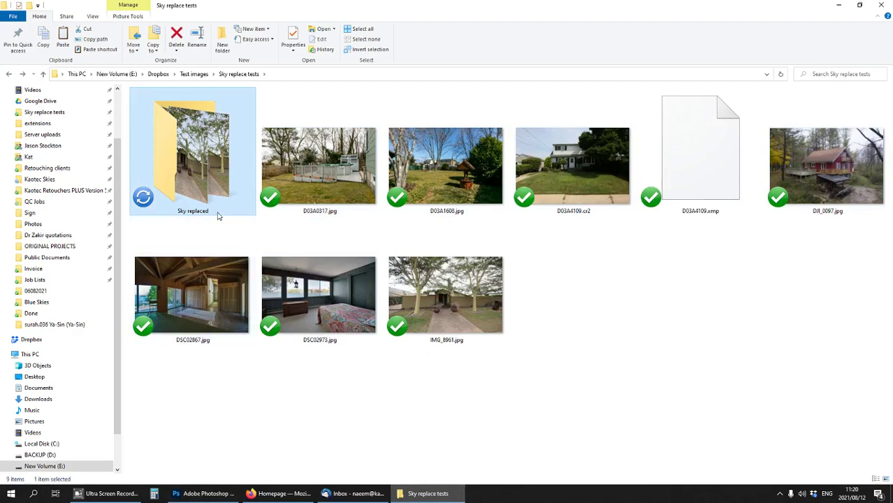
- Open the Sky replaced output folder, refresh its contents, and enlarge the file thumbnails
double_click(199, 153)
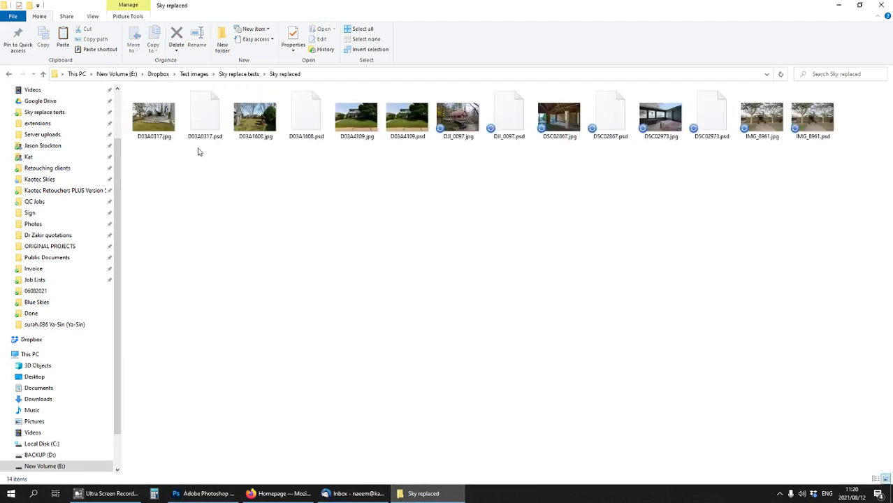
right_click(235, 195)
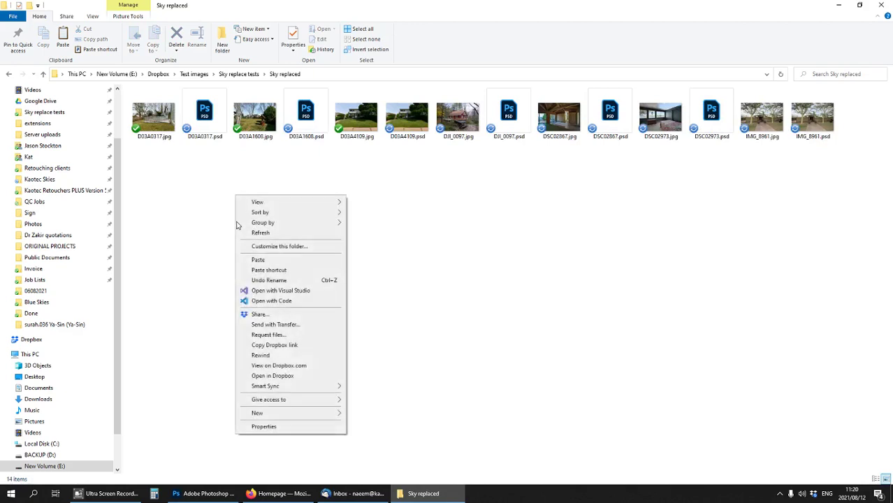
click(260, 234)
scroll(317, 238, up, 5)
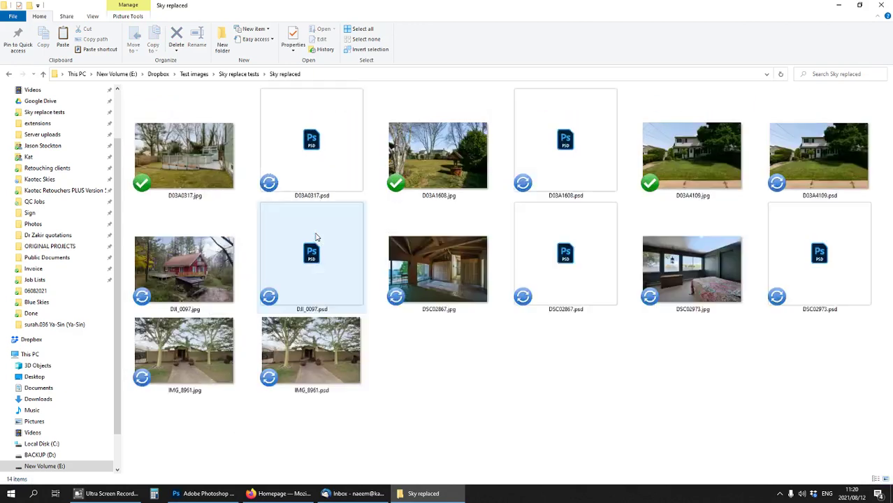
- View the sky-replaced JPGs full size one after another, starting with D03A0317.jpg, and return to the Sky replaced folder
click(210, 176)
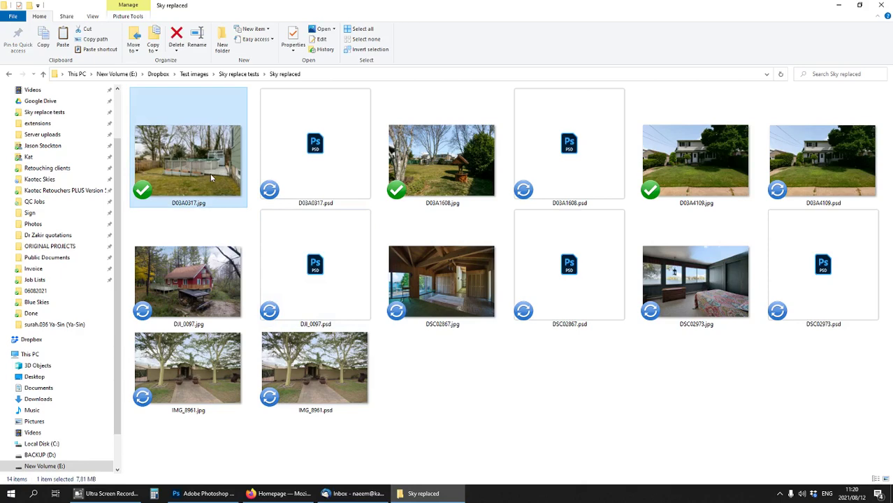
double_click(211, 174)
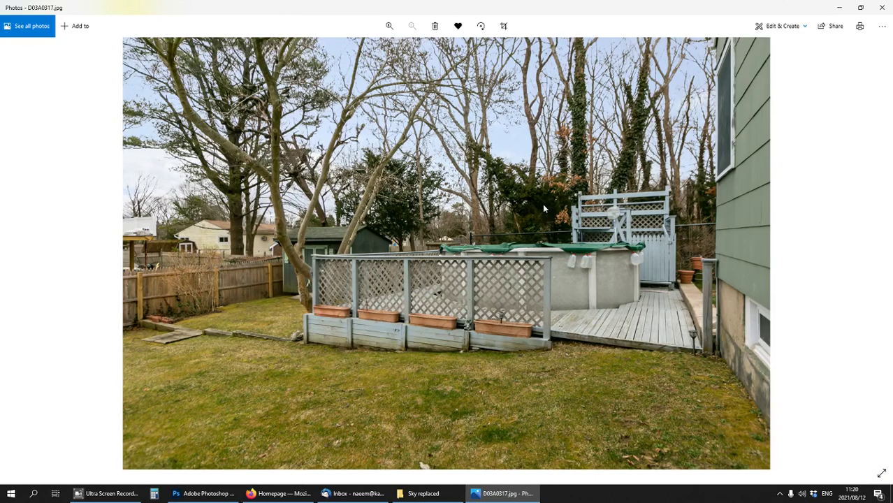
key(Right)
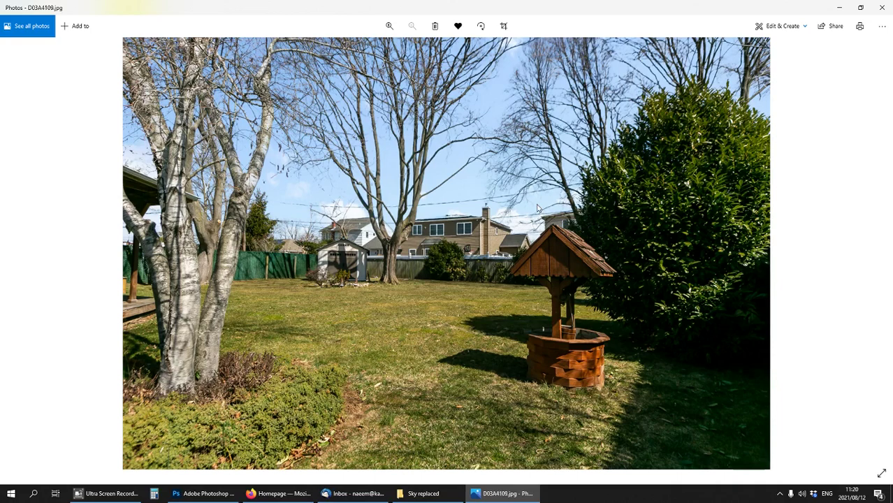
key(Right)
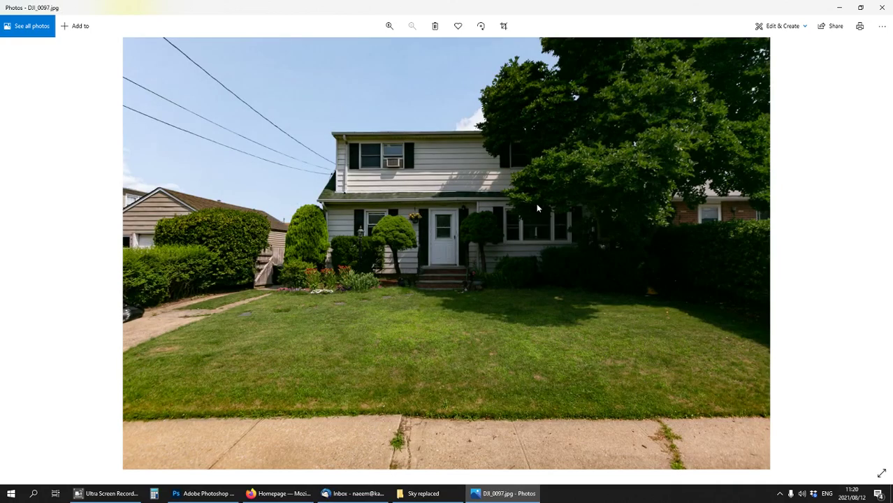
key(Right)
key(Right)
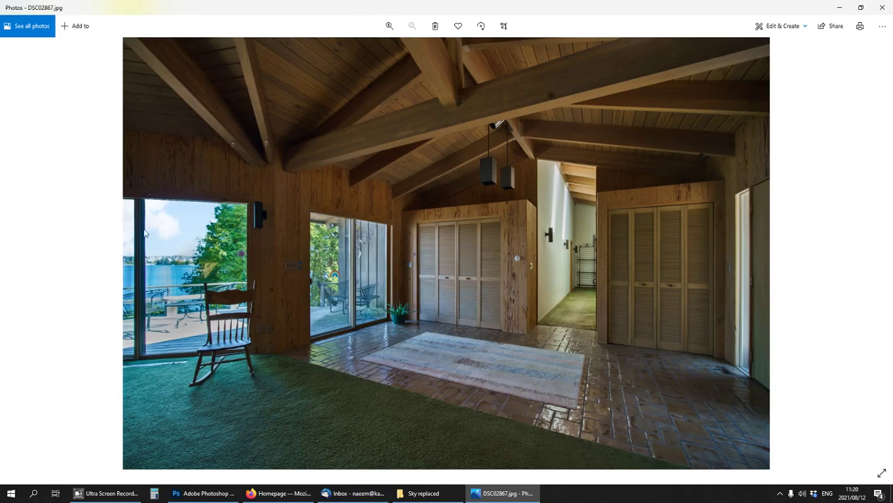
key(Right)
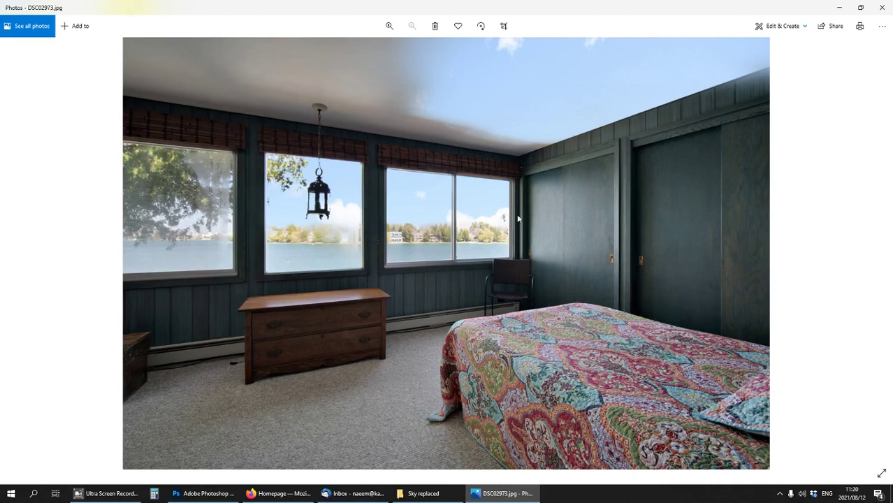
key(Right)
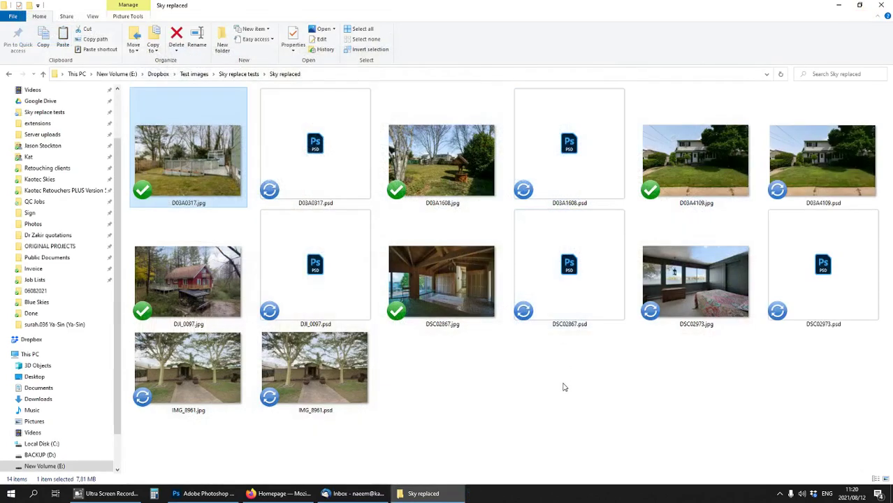
- Look over the layered PSD versions in the Sky replaced folder and open D03A0317.psd in Photoshop
click(330, 160)
click(316, 286)
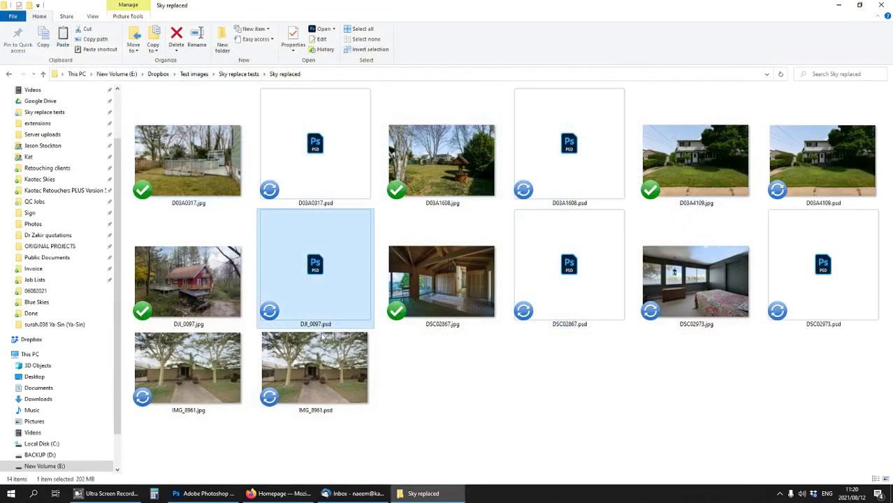
click(318, 370)
click(575, 271)
click(812, 272)
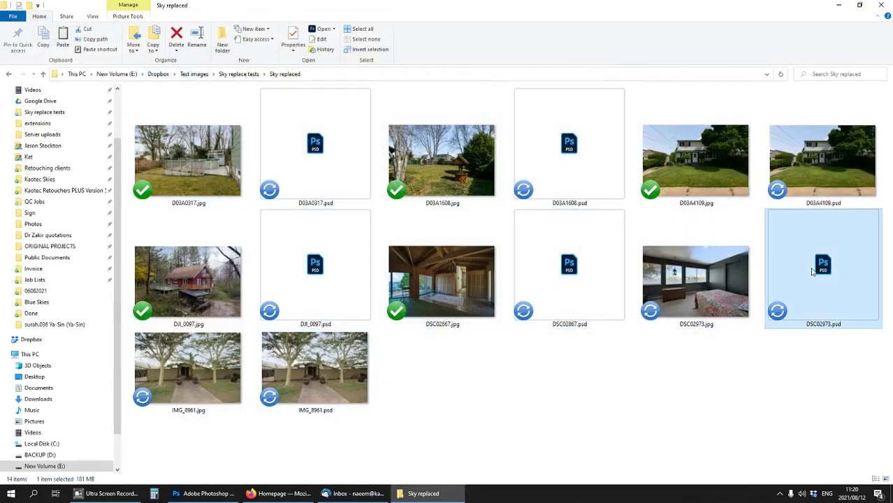
click(845, 167)
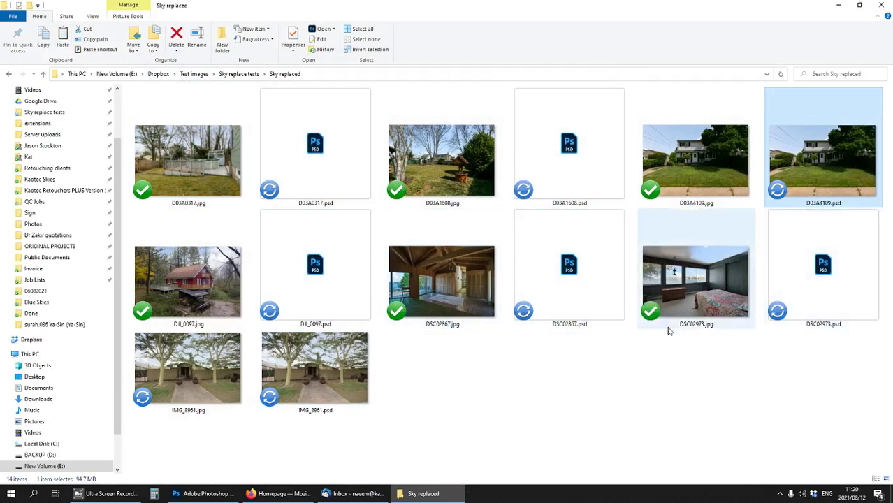
click(313, 223)
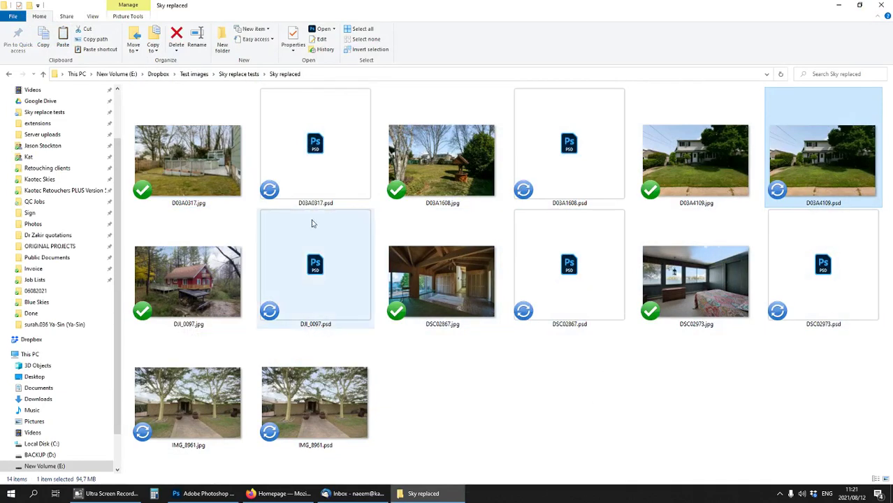
click(311, 168)
double_click(311, 168)
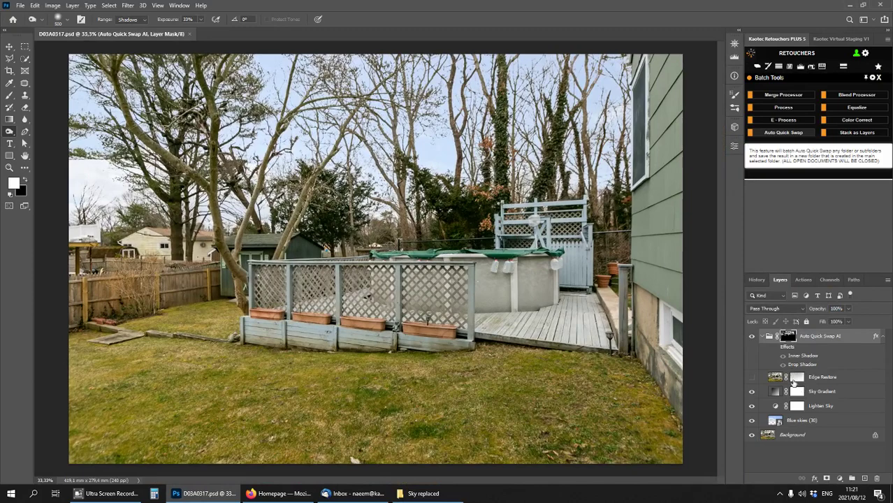
- Make the Edge Restore layer in the Auto Quick Swap AI group visible
click(751, 377)
click(752, 378)
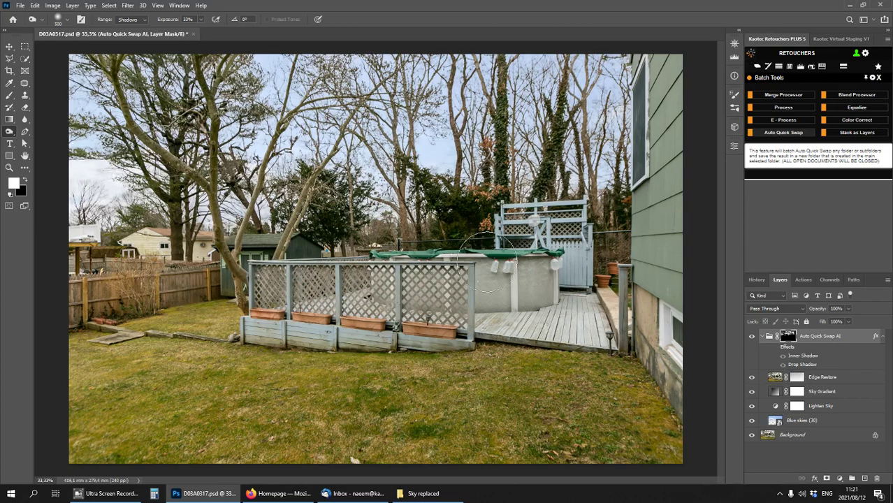
- Try a much lower feather on the Edge Restore layer mask, and return the feather to its maximum
double_click(797, 378)
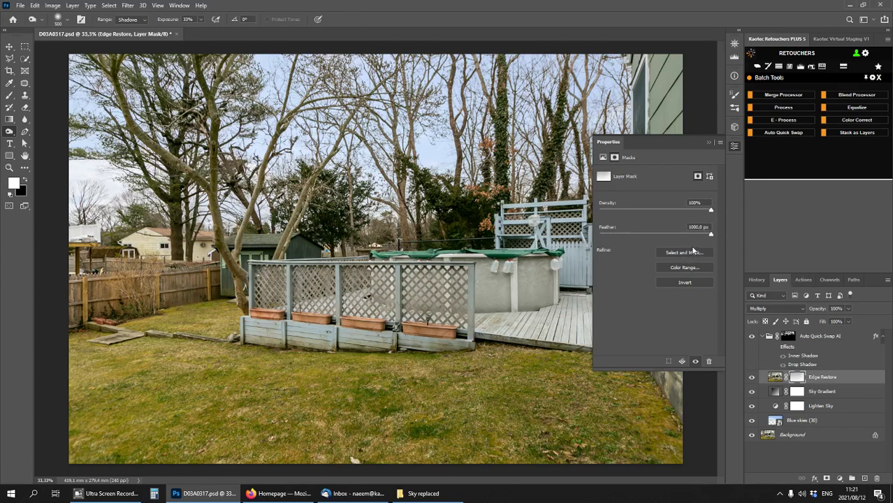
drag(710, 234, 655, 236)
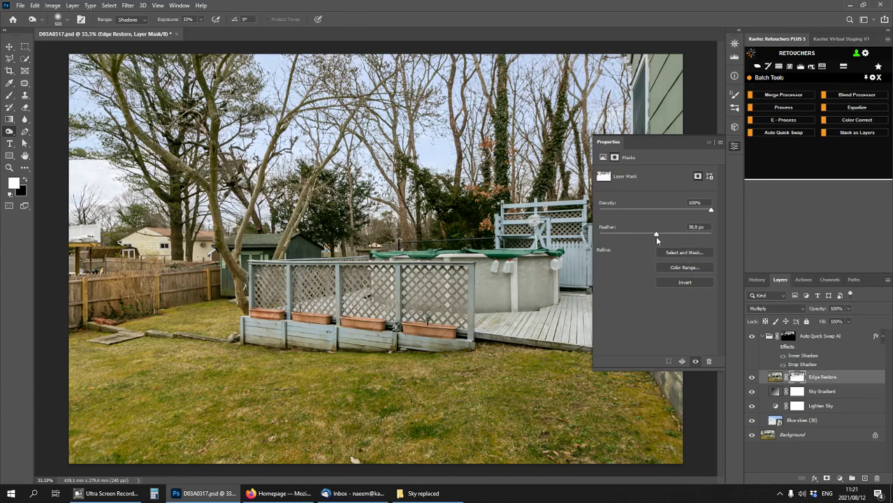
drag(711, 243, 709, 241)
click(735, 145)
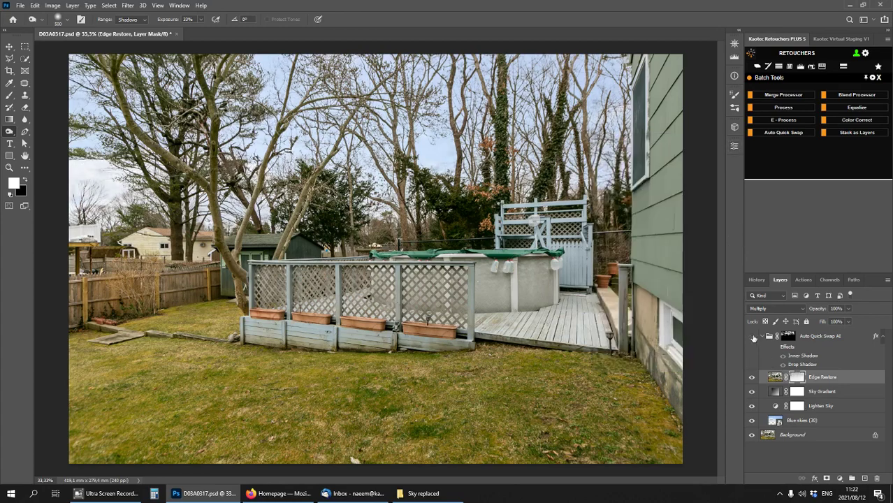
- Hide the Lighten Sky layer and compare the photo with the Auto Quick Swap AI group hidden and shown
click(753, 337)
click(751, 336)
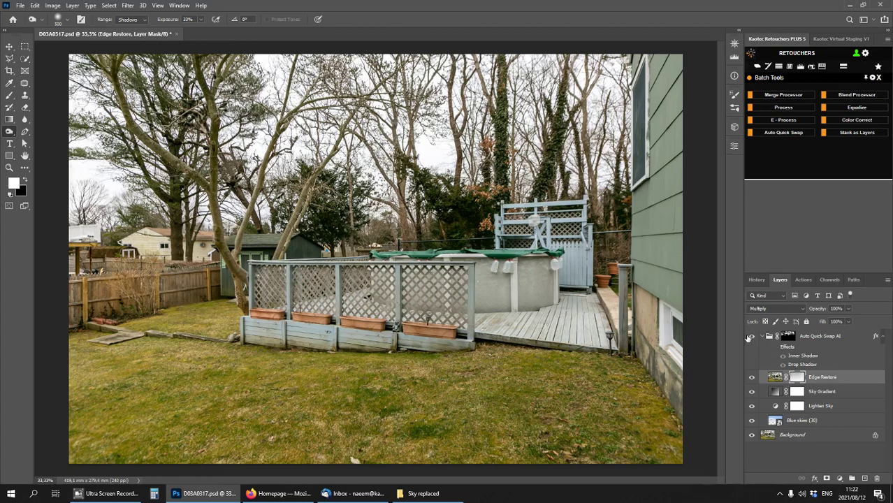
click(751, 407)
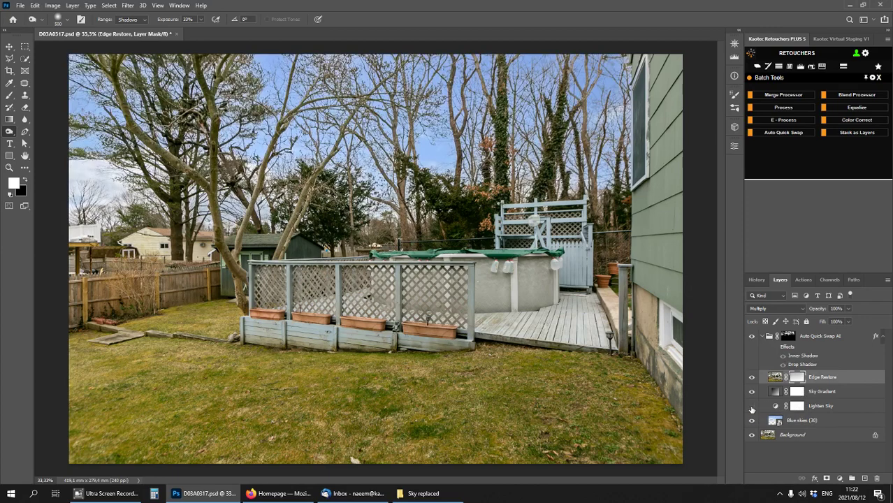
click(752, 338)
click(752, 338)
click(753, 338)
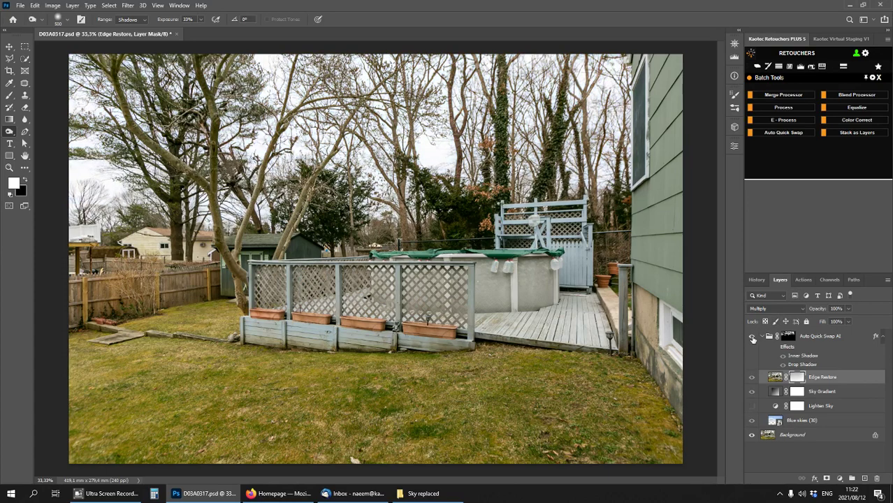
click(752, 338)
click(753, 338)
click(752, 339)
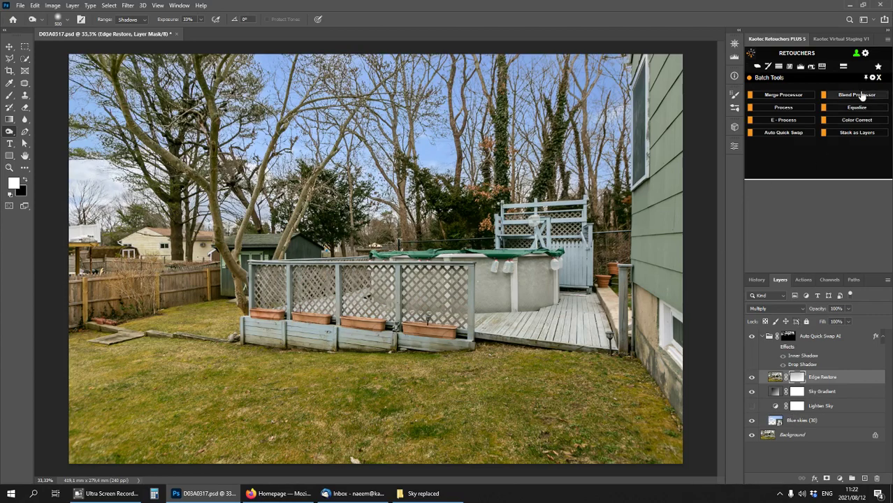
- Change the swapped sky to Blue skies (33).jpg from the Fav folder using Kaotec's Cinema-graph Tools
click(879, 77)
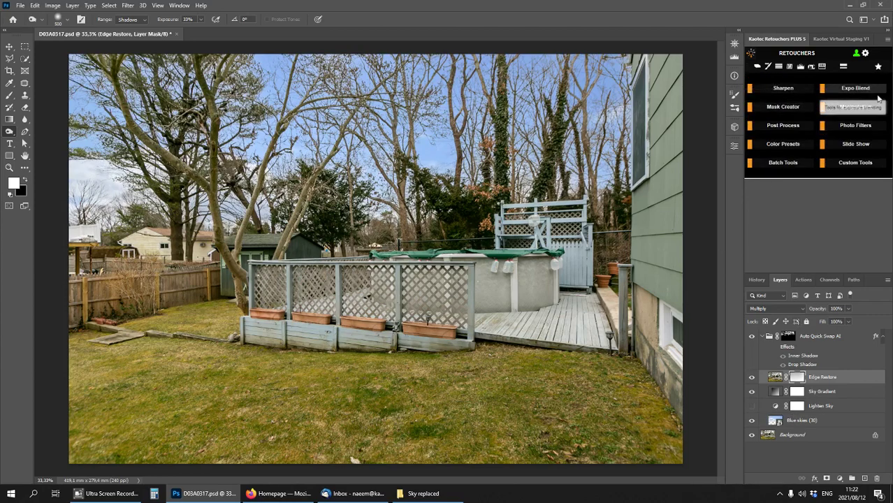
click(854, 107)
click(782, 93)
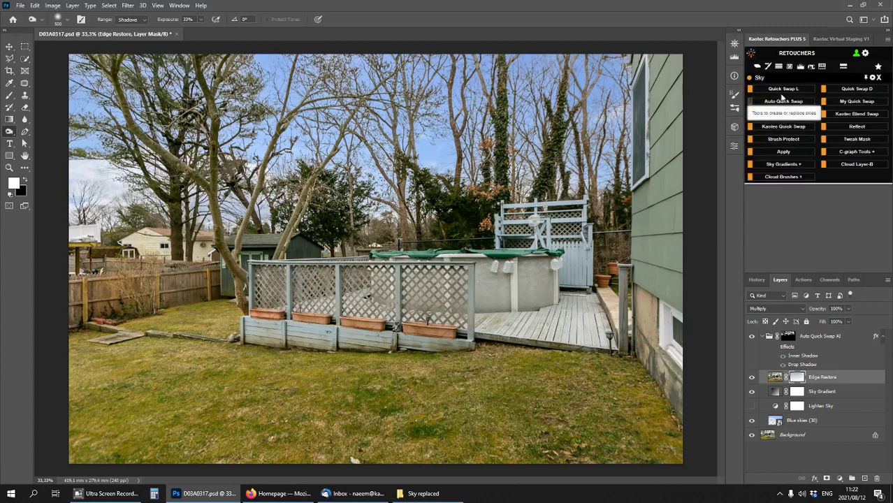
click(848, 152)
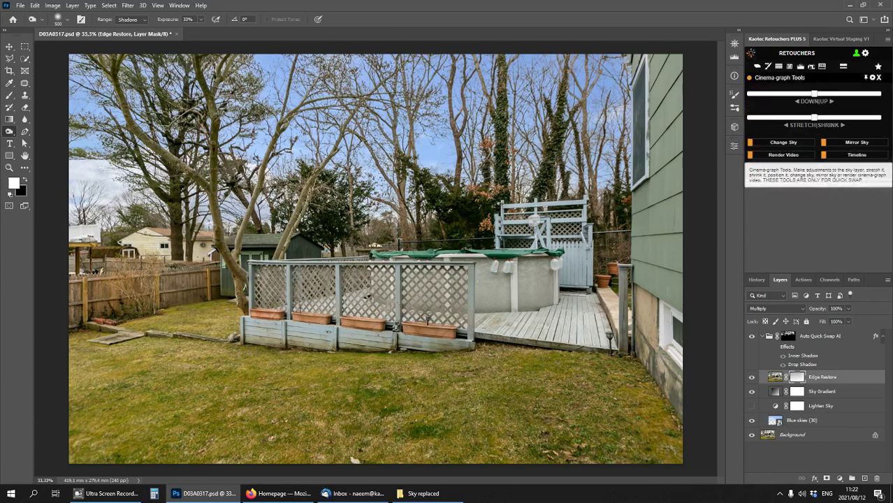
click(780, 143)
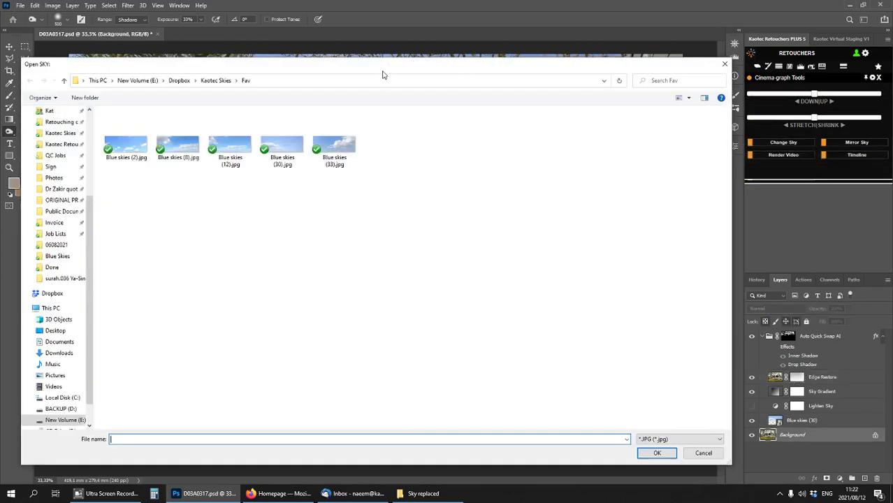
drag(384, 71, 435, 73)
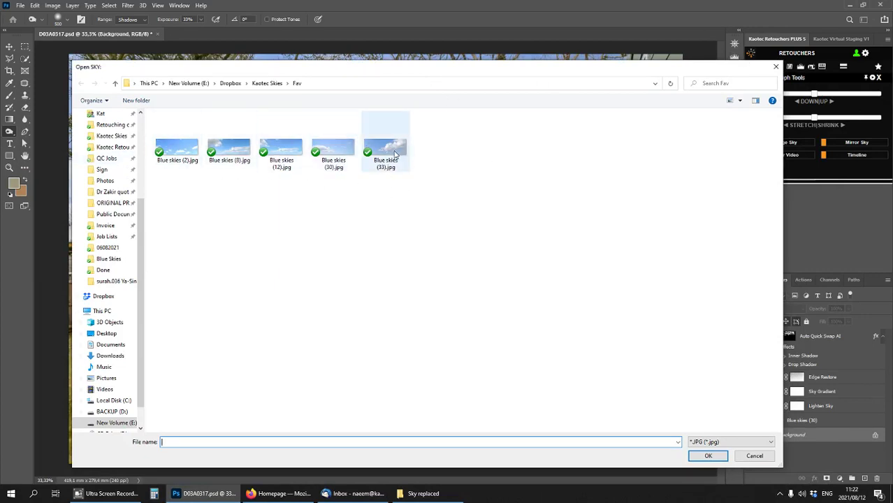
double_click(399, 154)
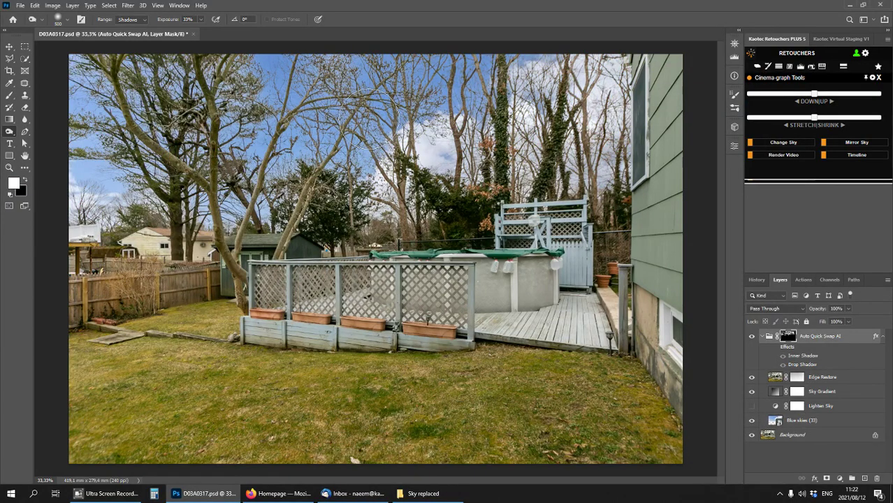
- Show the Lighten Sky layer and adjust its Levels midtones to about 1.2
click(774, 408)
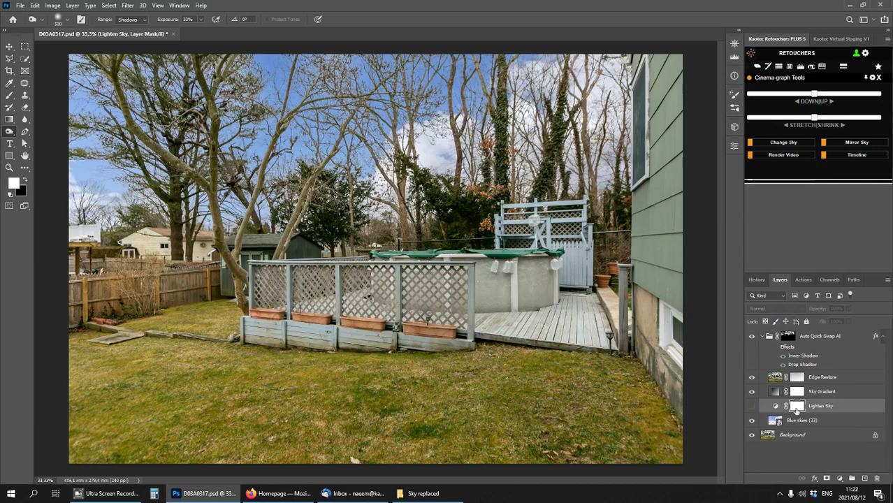
click(753, 407)
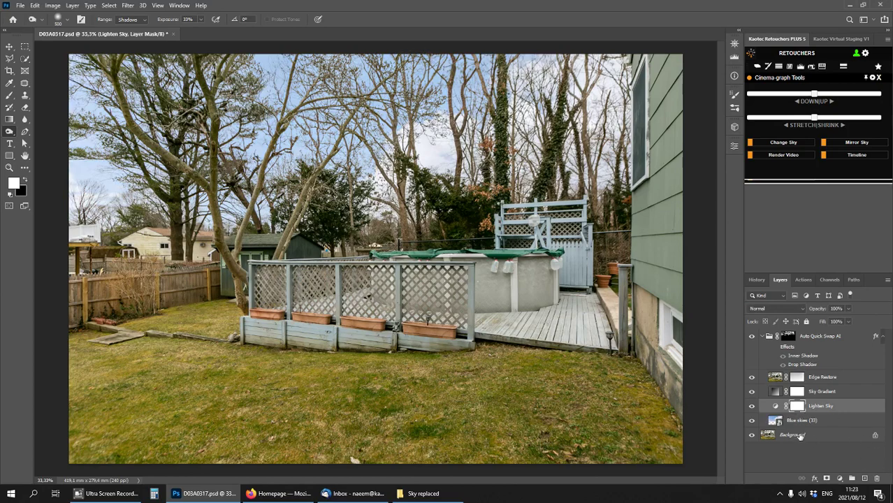
click(774, 406)
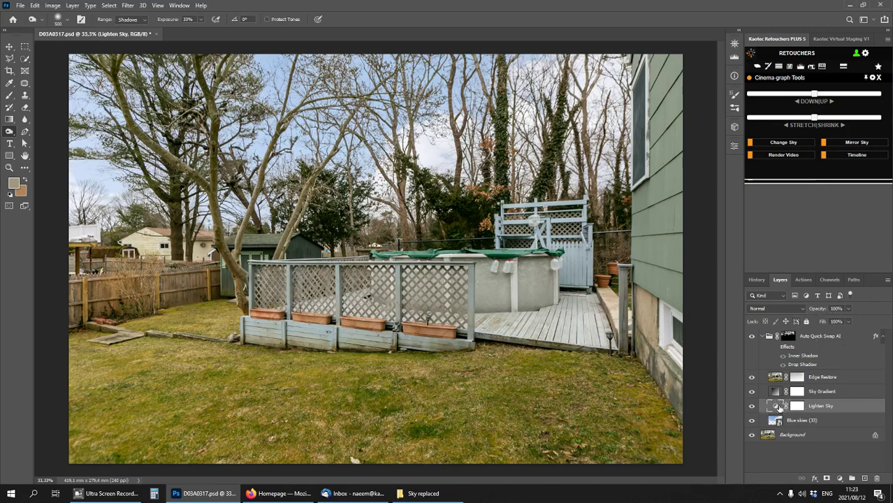
double_click(772, 408)
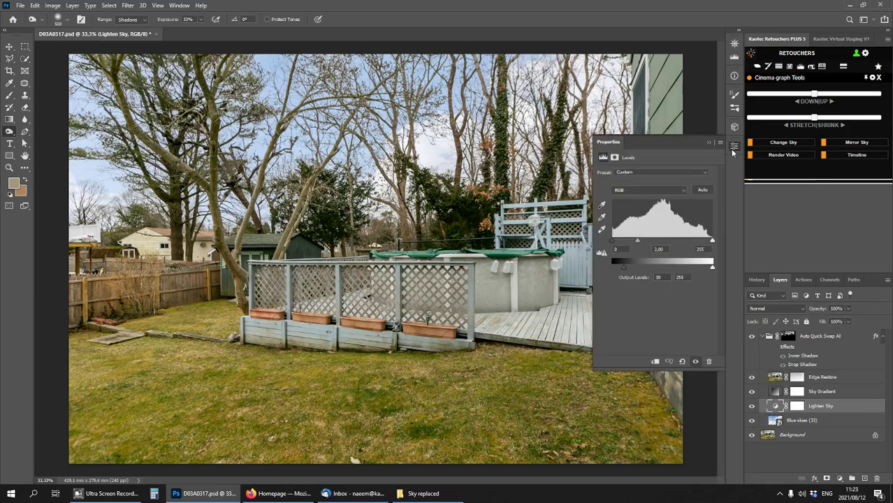
drag(636, 241, 656, 242)
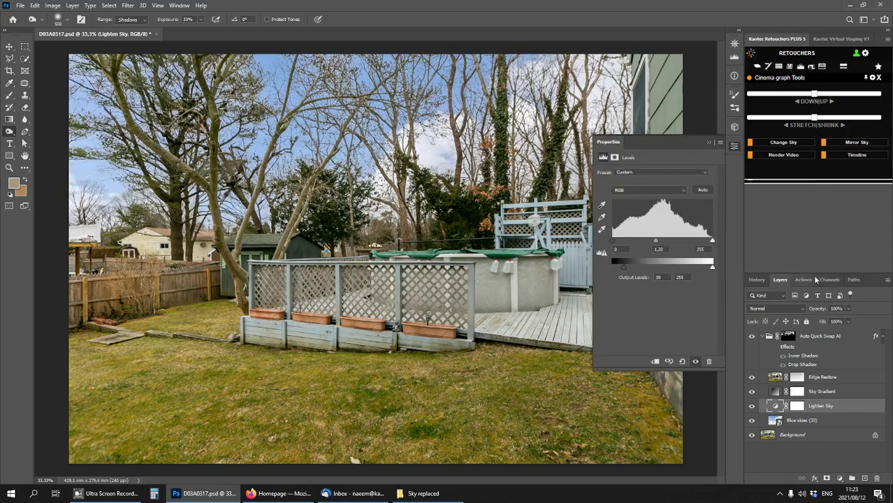
click(734, 145)
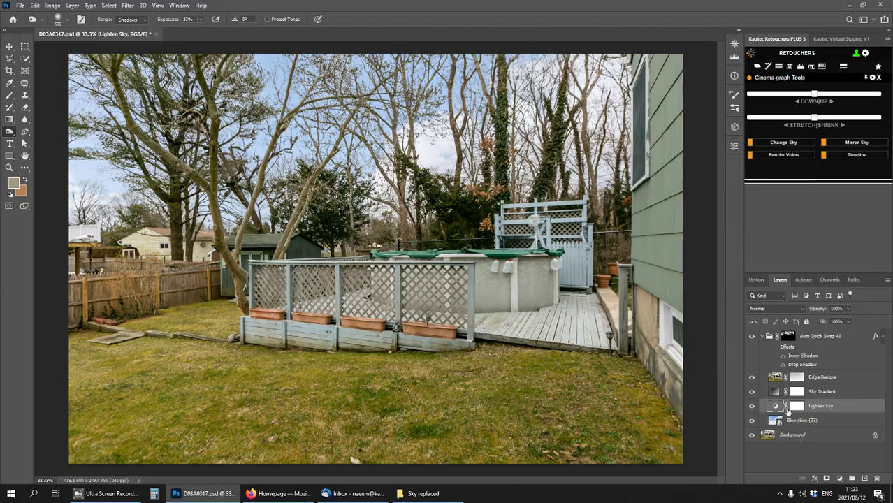
- Lower the Lighten Sky layer's opacity to about 35%, and hide the layer
drag(825, 310, 796, 316)
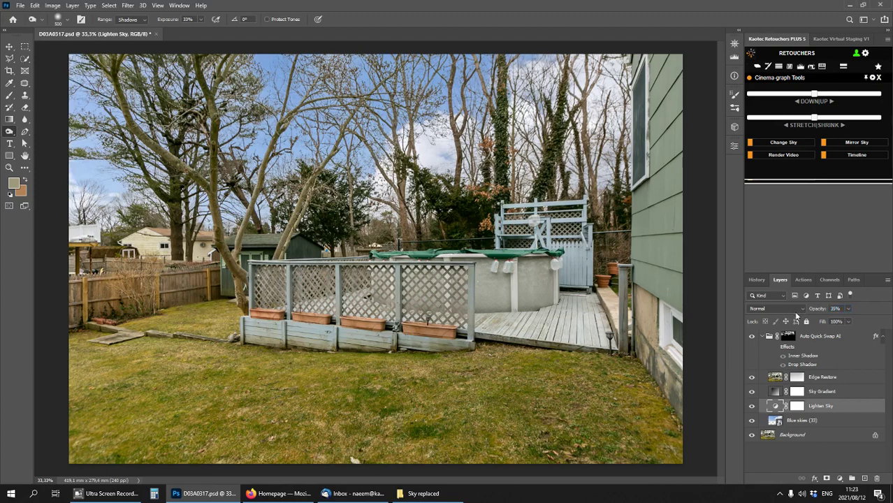
click(752, 406)
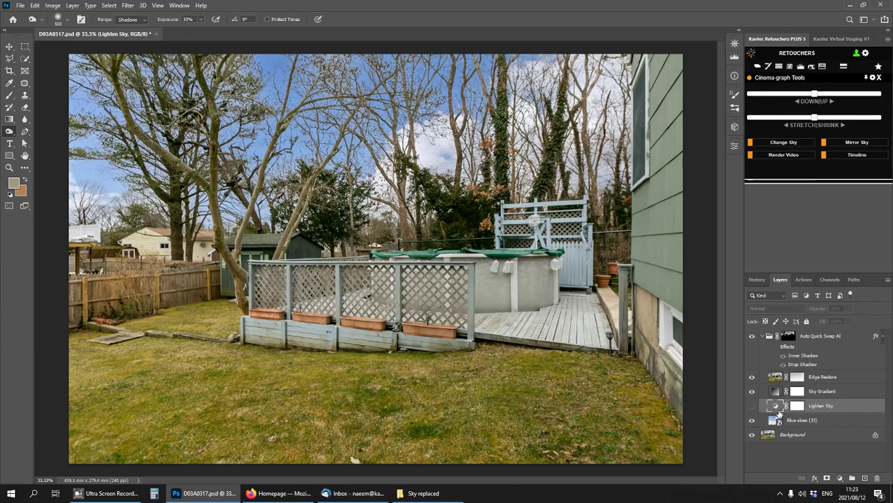
- Select the Blue skies (33) layer and move the sky image up and to the left behind the trees
click(803, 422)
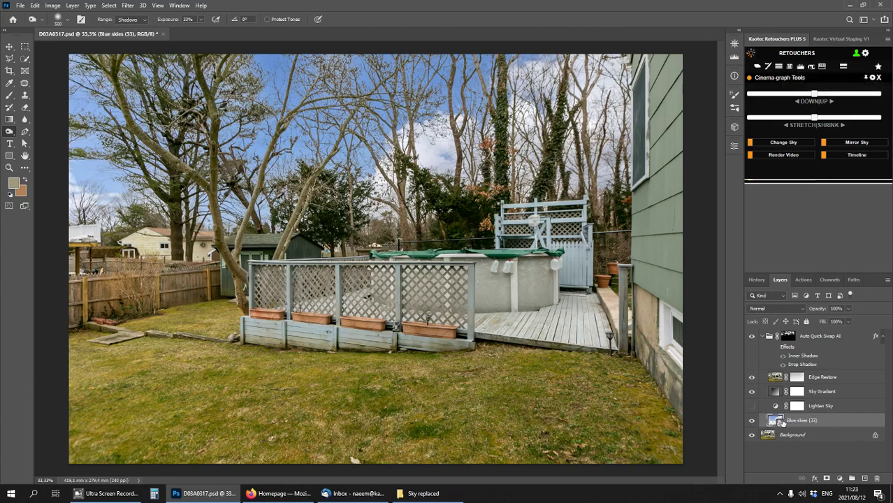
click(9, 48)
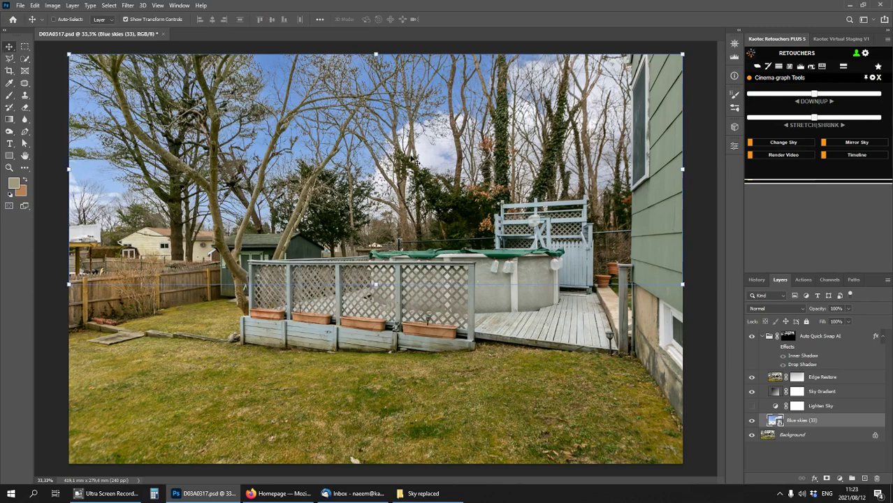
drag(421, 176, 395, 136)
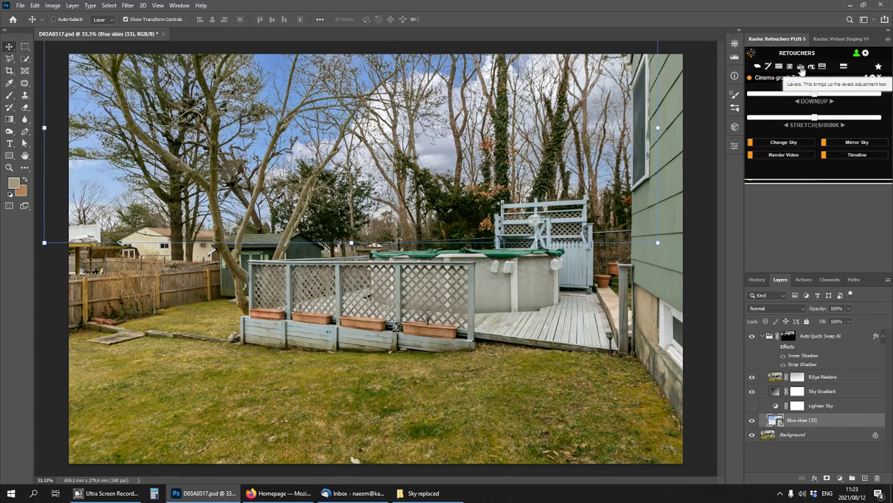
- Apply Levels to the Blue skies (33) layer with midtones 1.20 and white input 232, comparing with the preview off and on
click(801, 67)
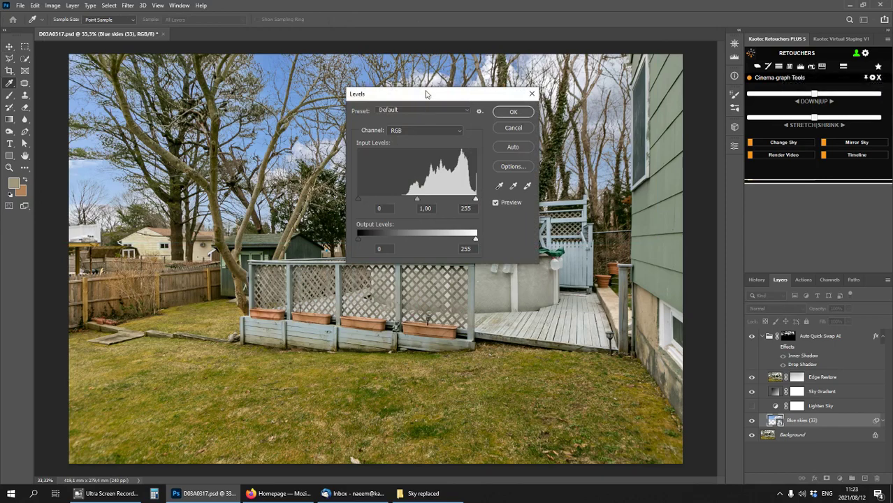
mouse_move(426, 94)
mouse_down()
mouse_move(630, 219)
mouse_move(614, 248)
mouse_up()
drag(546, 347, 508, 346)
mouse_move(663, 352)
mouse_down()
mouse_move(639, 347)
mouse_move(669, 349)
mouse_move(650, 350)
mouse_up()
drag(596, 354, 591, 355)
click(684, 355)
click(684, 354)
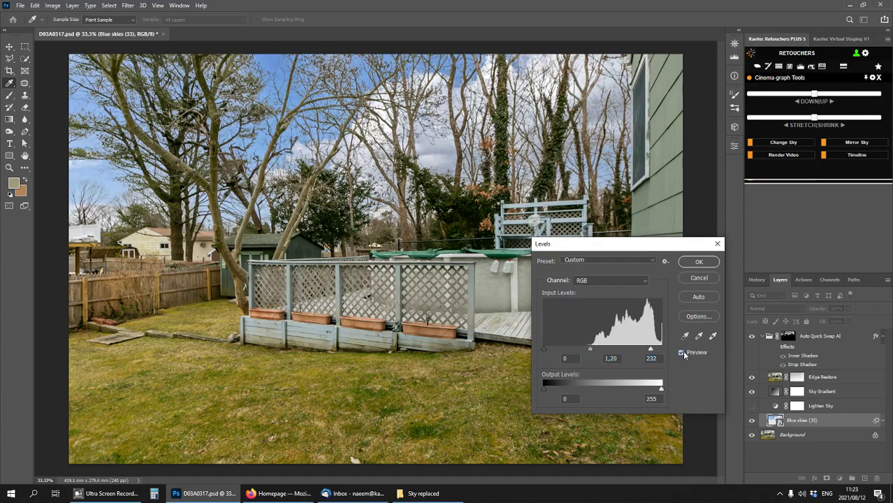
click(684, 355)
click(684, 355)
click(699, 262)
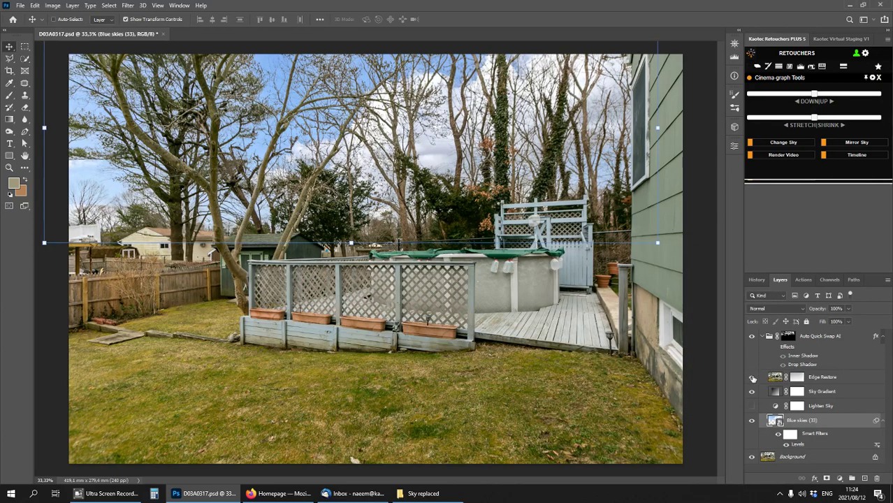
- Compare the photo with the Edge Restore layer hidden and shown, both in full view and close up on the trees
click(753, 378)
click(753, 378)
click(752, 378)
click(752, 378)
scroll(412, 148, up, 3)
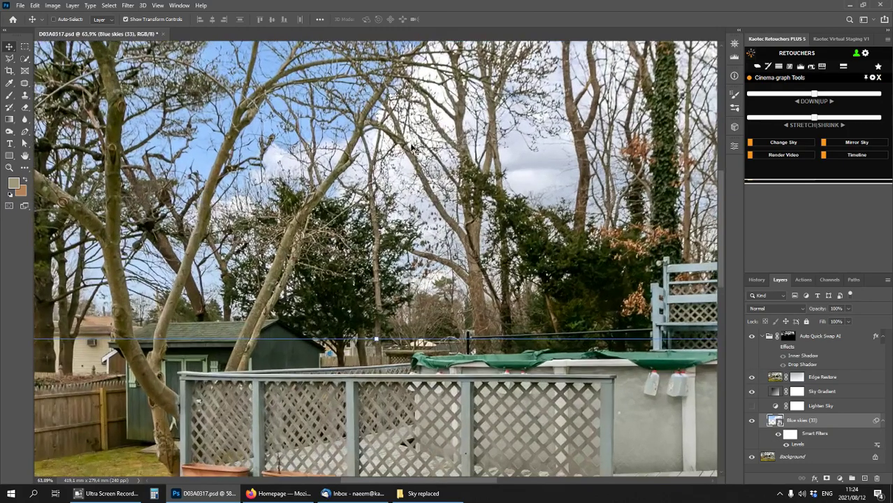
scroll(413, 148, up, 3)
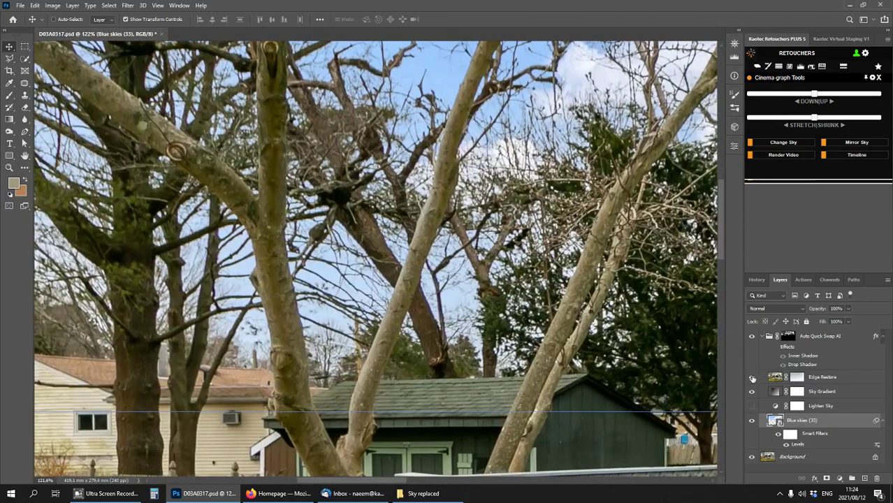
click(753, 378)
click(753, 378)
click(753, 378)
click(753, 379)
scroll(475, 200, down, 3)
scroll(475, 201, up, 1)
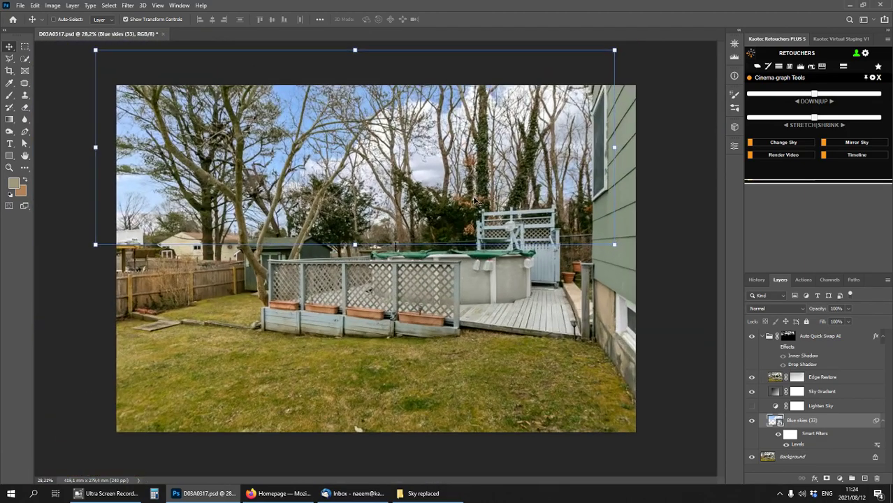
- Try flattening all layers into the Background, and undo the flattening
key(ctrl+w)
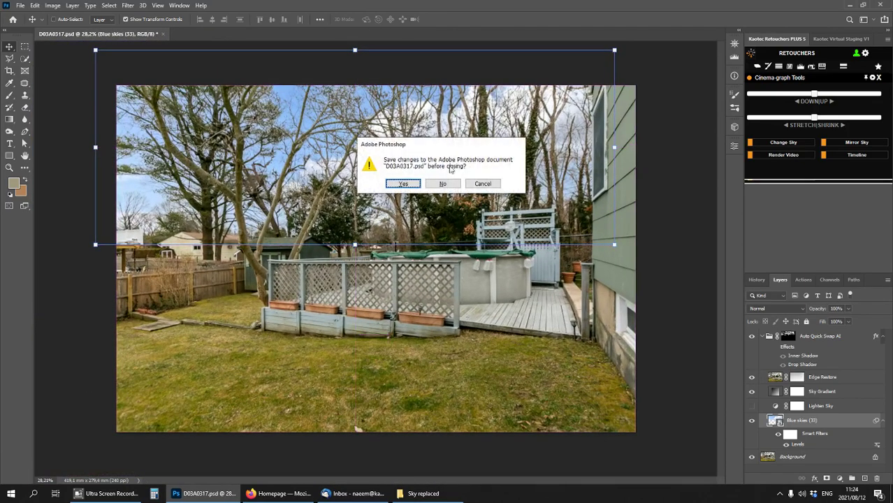
click(493, 187)
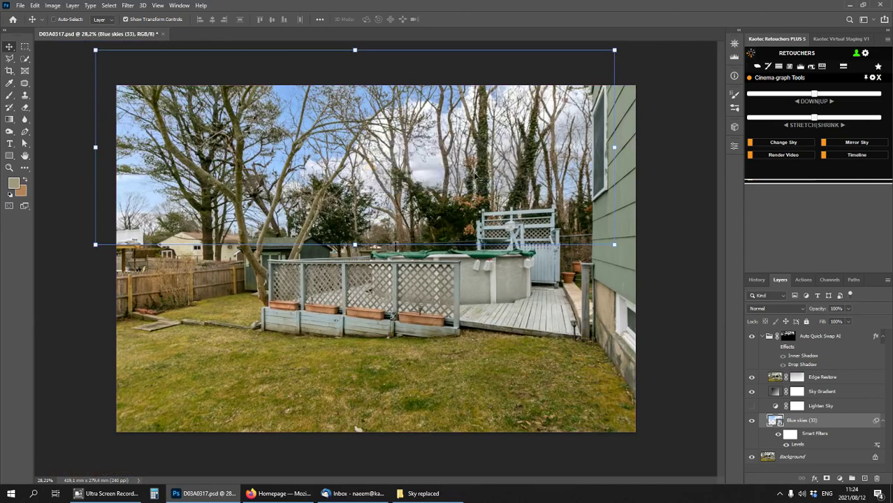
click(758, 67)
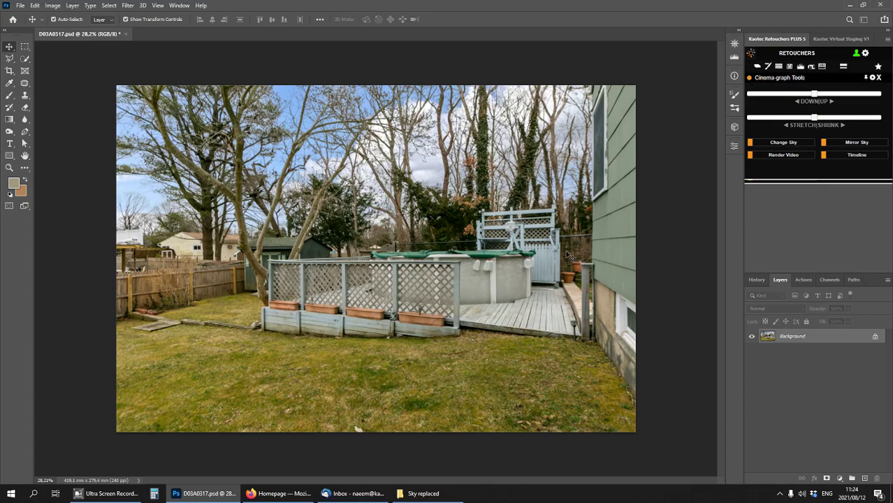
key(ctrl+z)
- Display the Auto Quick Swap AI group's mask on its own and examine it around the house window
key(z)
drag(527, 220, 670, 81)
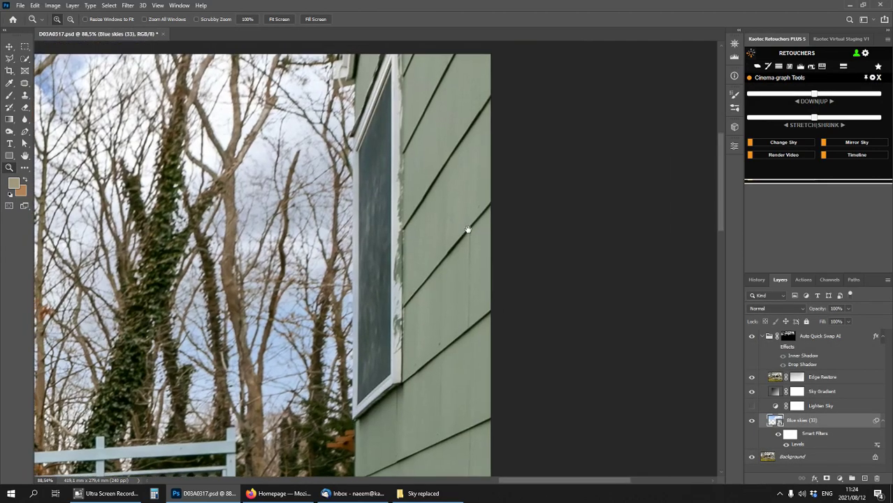
alt+click(786, 338)
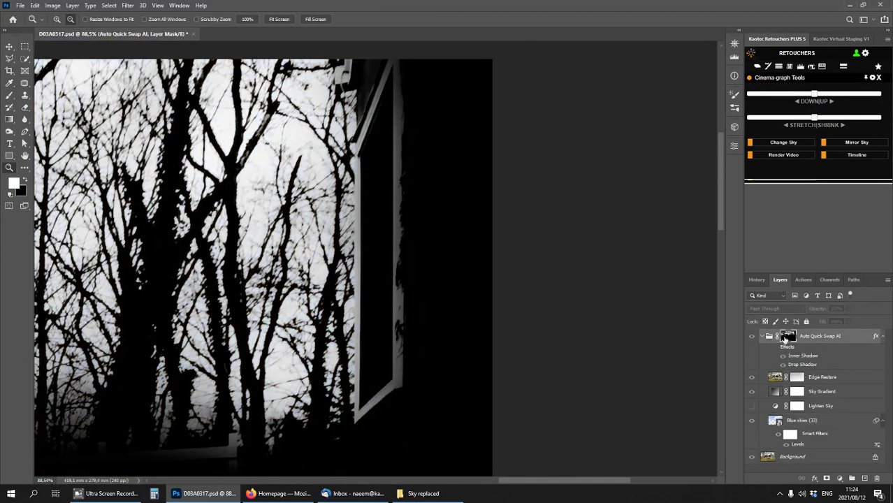
alt+click(787, 338)
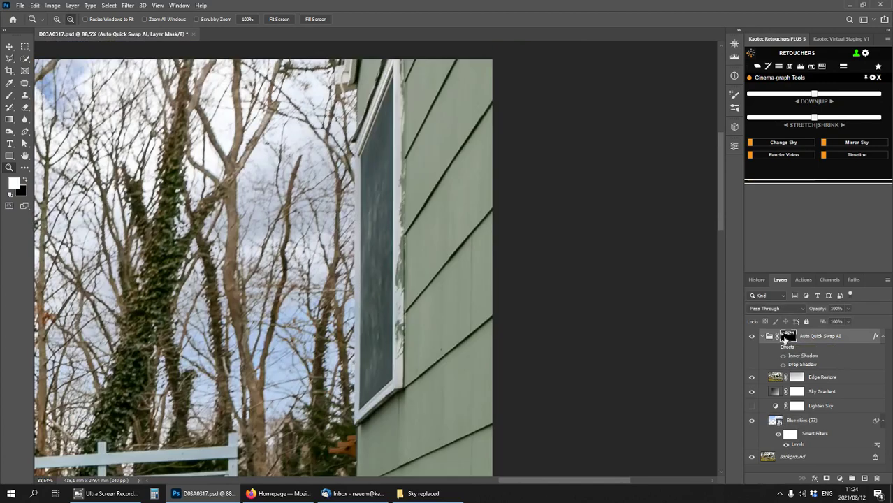
alt+click(785, 339)
alt+click(394, 207)
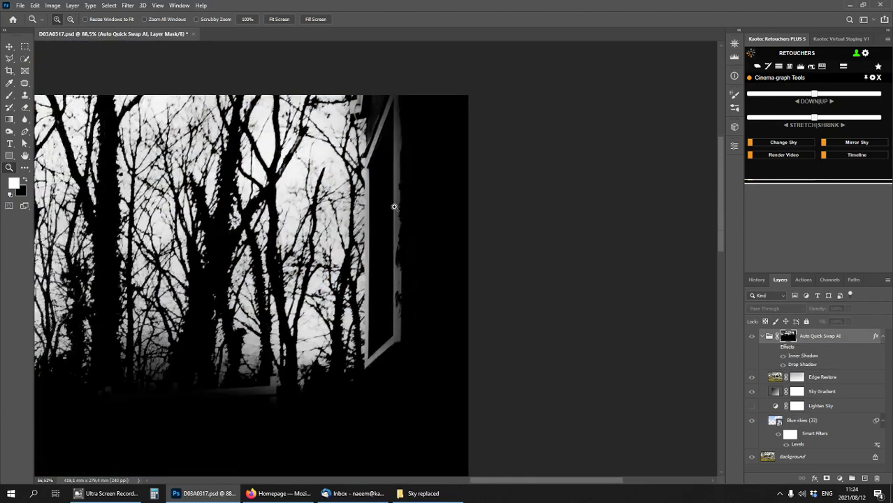
scroll(394, 208, down, 1)
scroll(439, 219, down, 2)
scroll(510, 216, up, 3)
drag(516, 196, 326, 305)
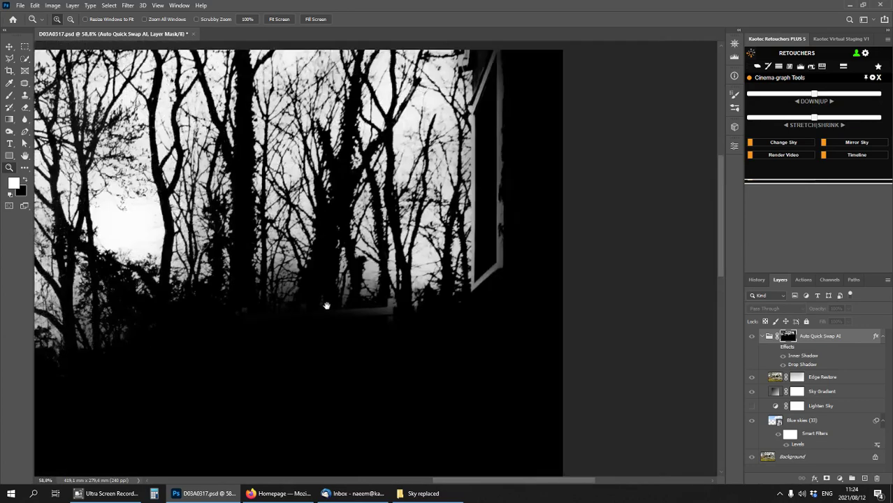
scroll(470, 225, up, 1)
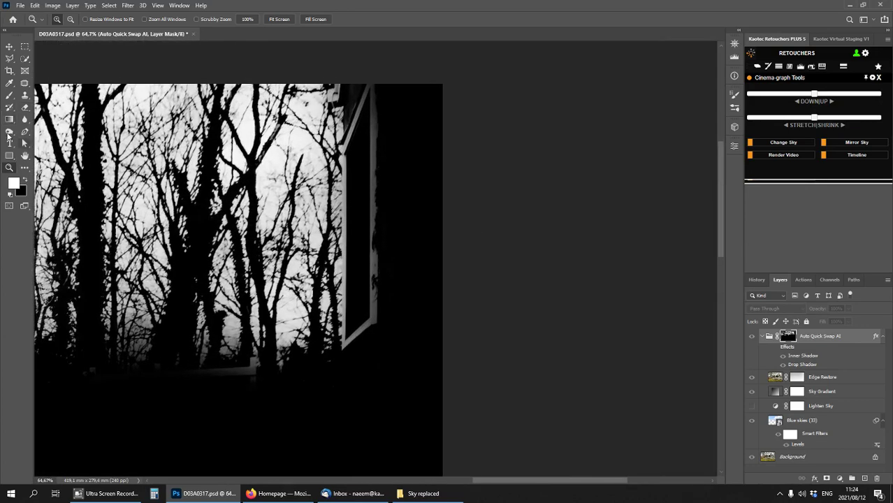
- Burn the grey window frame and house wall areas of the group mask to black, reducing the brush size to 125
click(8, 132)
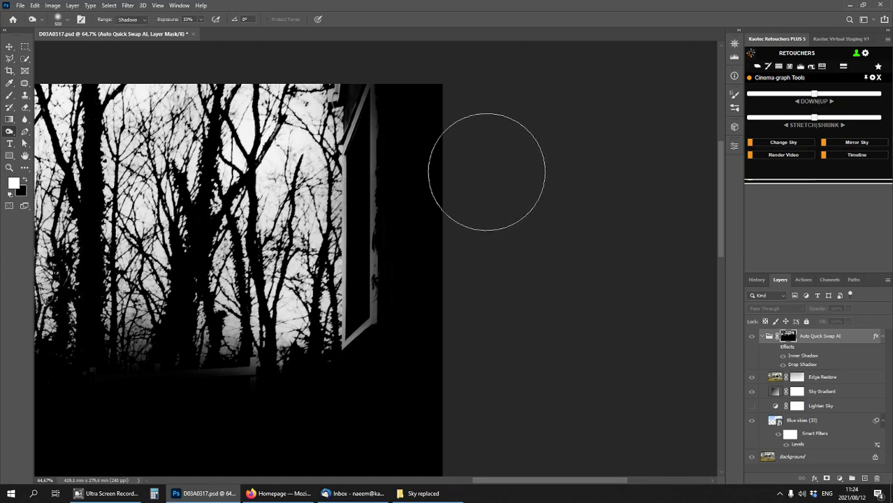
mouse_move(397, 104)
mouse_down()
mouse_move(365, 289)
mouse_move(385, 221)
mouse_move(374, 343)
mouse_move(411, 337)
mouse_move(158, 404)
mouse_move(281, 387)
mouse_move(372, 390)
mouse_move(384, 337)
mouse_up()
key(bracketleft)
key(bracketleft)
key(bracketleft)
key(bracketleft)
key(bracketleft)
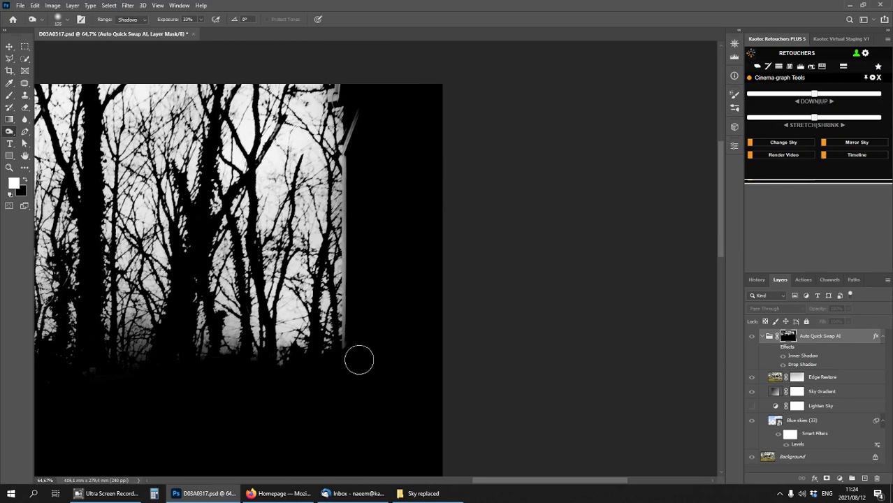
mouse_move(377, 145)
mouse_down()
mouse_move(359, 103)
mouse_move(350, 156)
mouse_move(360, 158)
mouse_up()
- Burn the grey patch at the mask's far-left horizon to black, and return to the normal image view
drag(153, 122, 197, 115)
drag(326, 227, 464, 201)
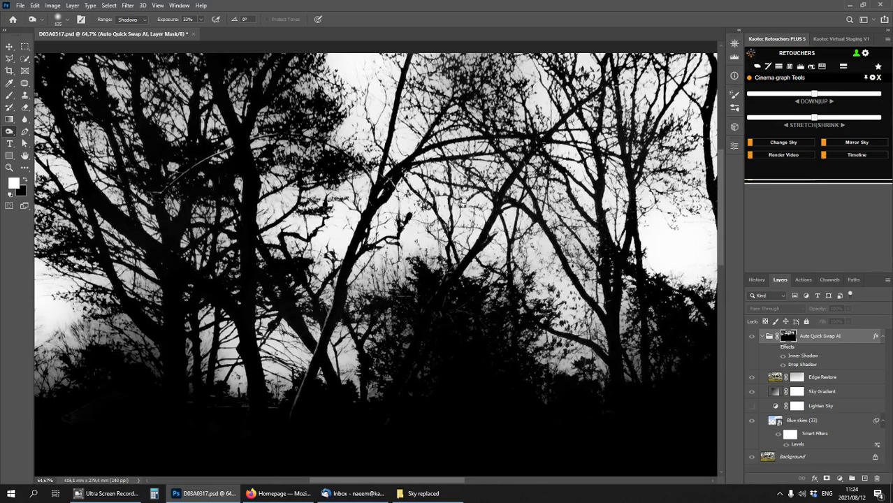
mouse_move(341, 171)
mouse_down()
mouse_move(524, 92)
mouse_move(346, 266)
mouse_move(506, 138)
mouse_up()
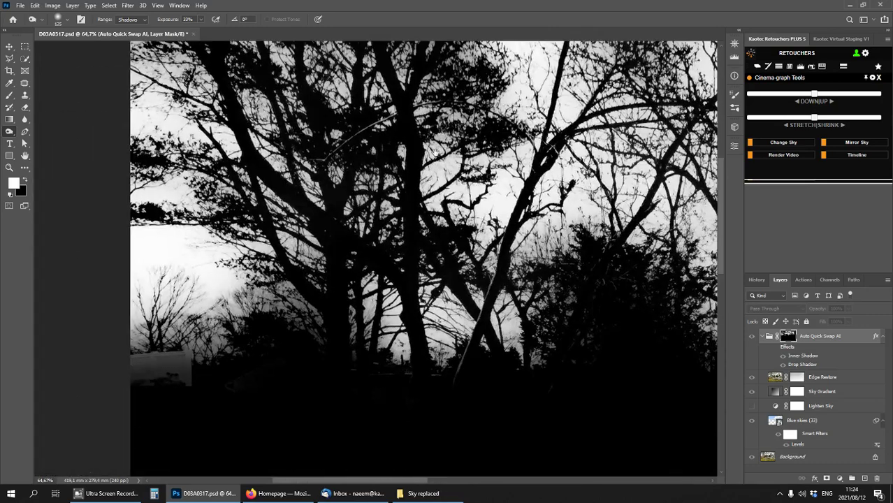
mouse_move(132, 384)
mouse_down()
mouse_move(170, 376)
mouse_move(144, 359)
mouse_move(187, 362)
mouse_up()
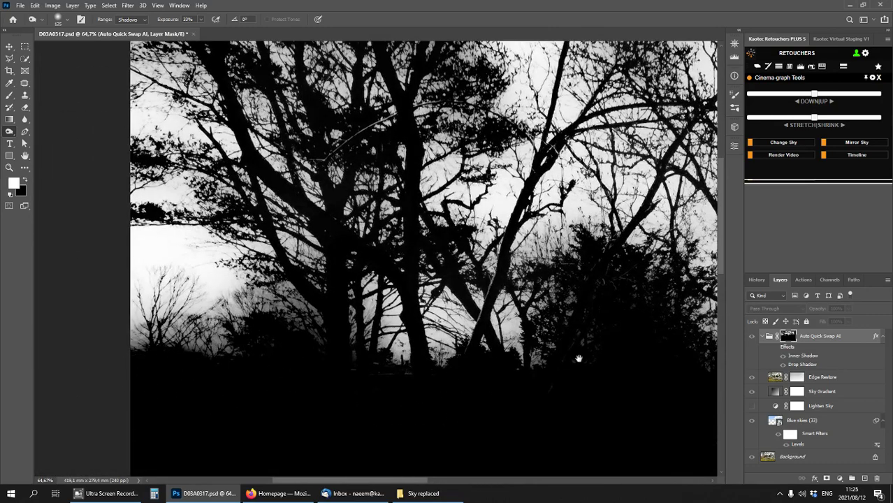
mouse_move(576, 358)
mouse_down()
mouse_move(519, 355)
mouse_move(423, 440)
mouse_up()
scroll(493, 272, down, 5)
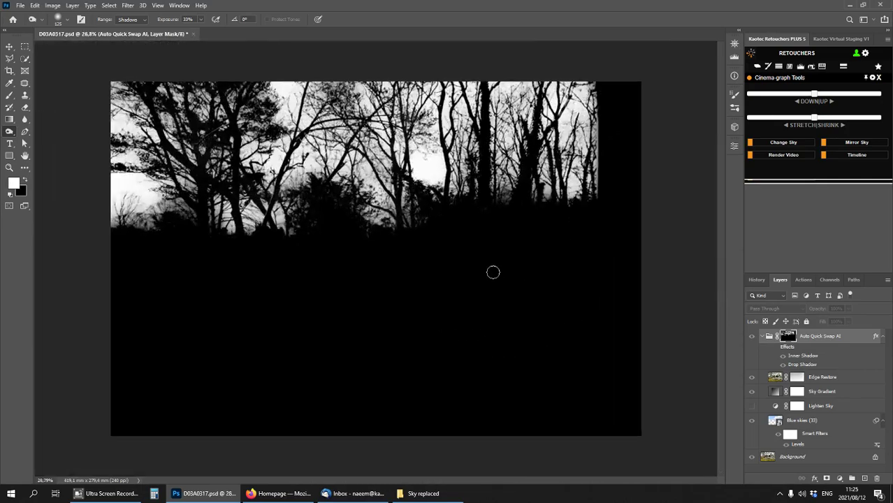
alt+click(792, 339)
- Close D03A0317.psd without saving, and open DSC02973.psd from the Sky replaced folder in File Explorer
key(ctrl+w)
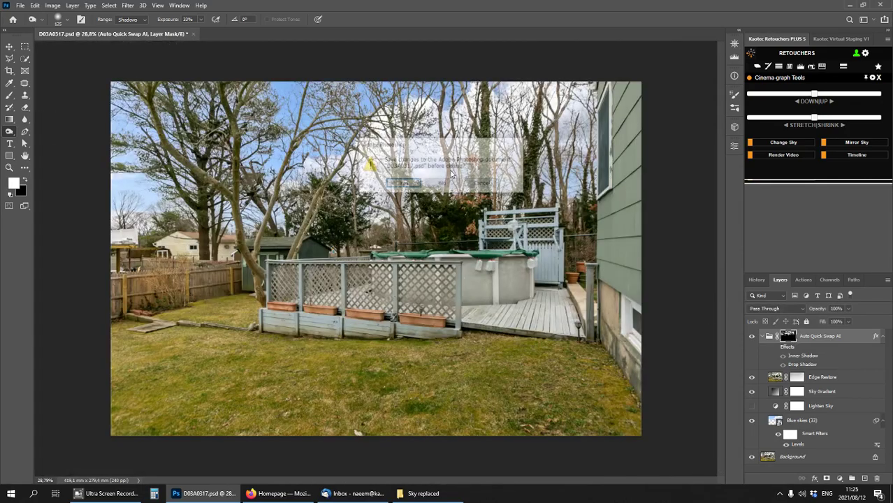
click(439, 183)
click(428, 493)
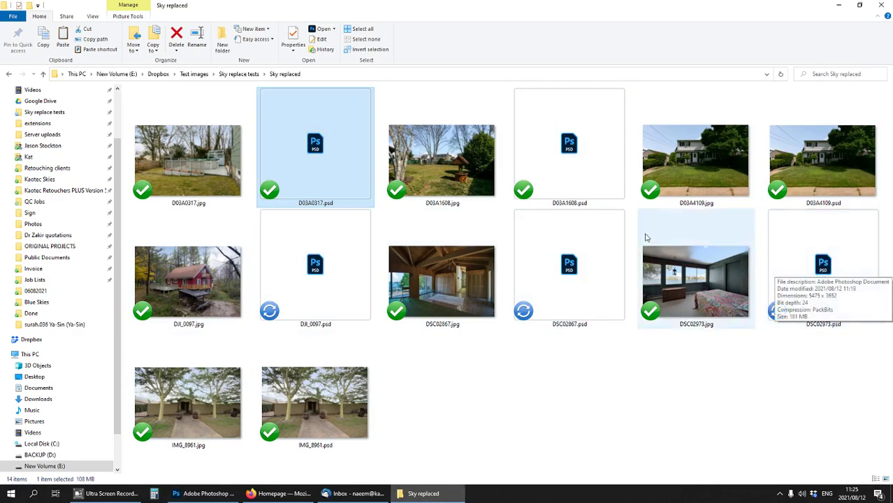
click(725, 277)
double_click(797, 246)
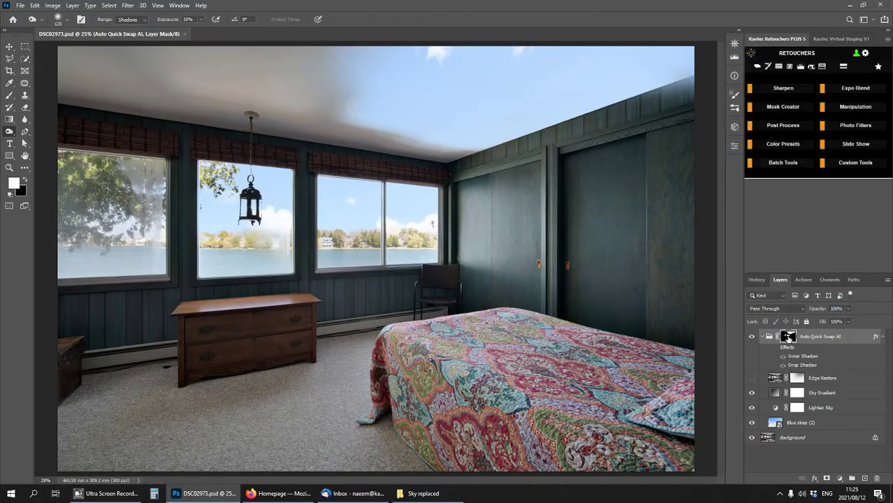
- Paint black over the ceiling on the Auto Quick Swap AI group mask to remove the sky from the bedroom ceiling
alt+click(788, 338)
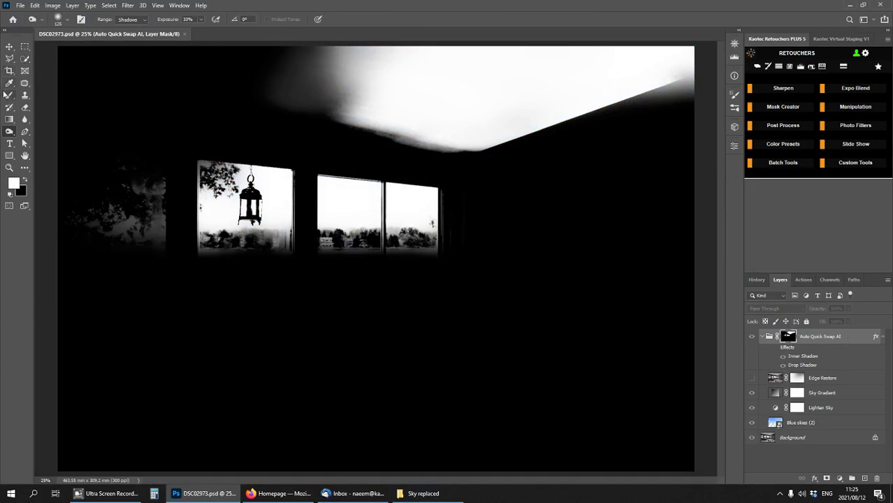
click(9, 96)
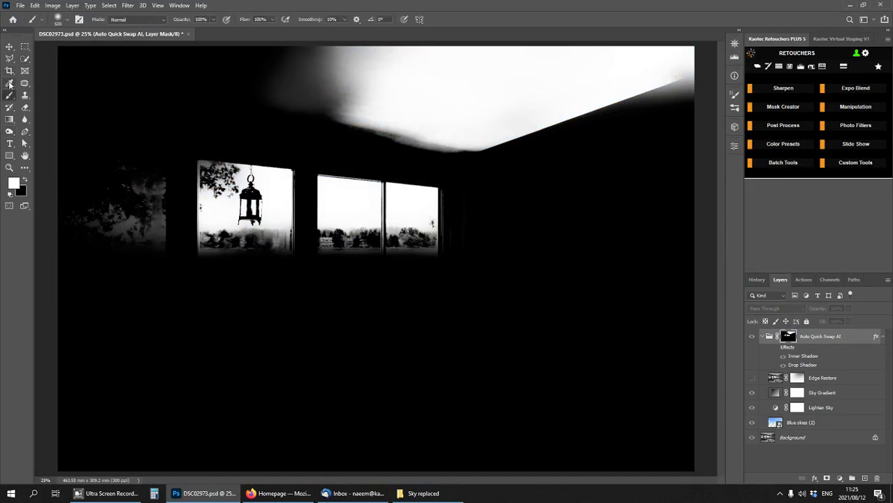
key(x)
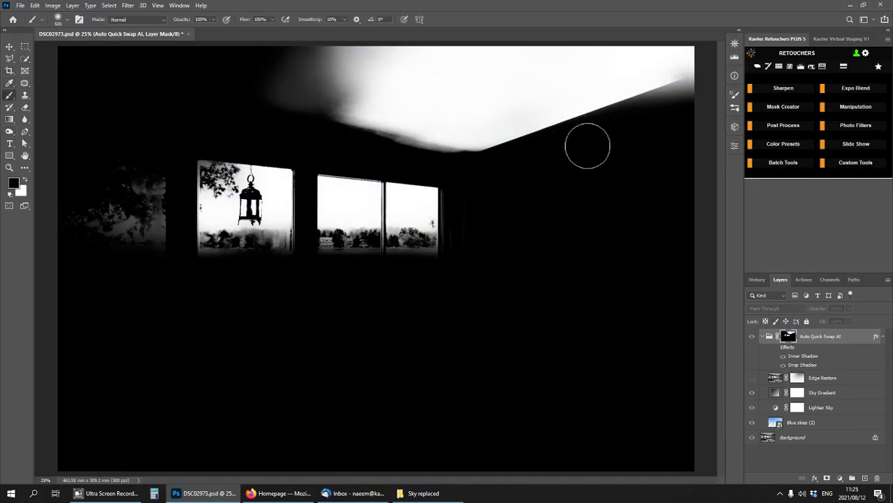
mouse_move(664, 86)
mouse_down()
mouse_move(546, 80)
mouse_move(563, 70)
mouse_up()
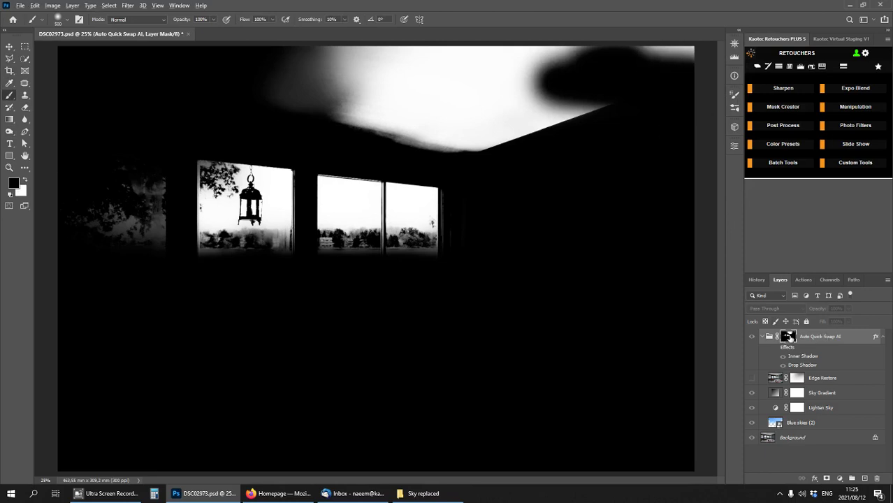
alt+click(787, 338)
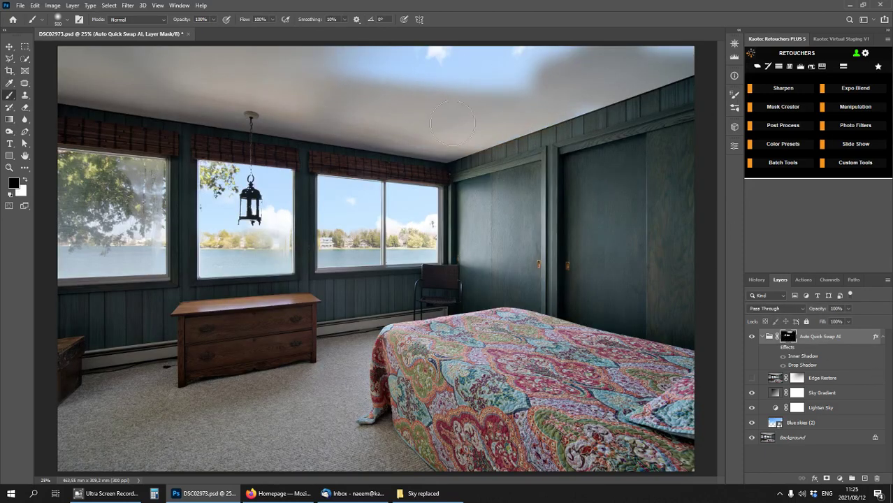
mouse_move(343, 74)
mouse_down()
mouse_move(415, 74)
mouse_move(443, 49)
mouse_move(538, 60)
mouse_move(576, 40)
mouse_move(674, 98)
mouse_up()
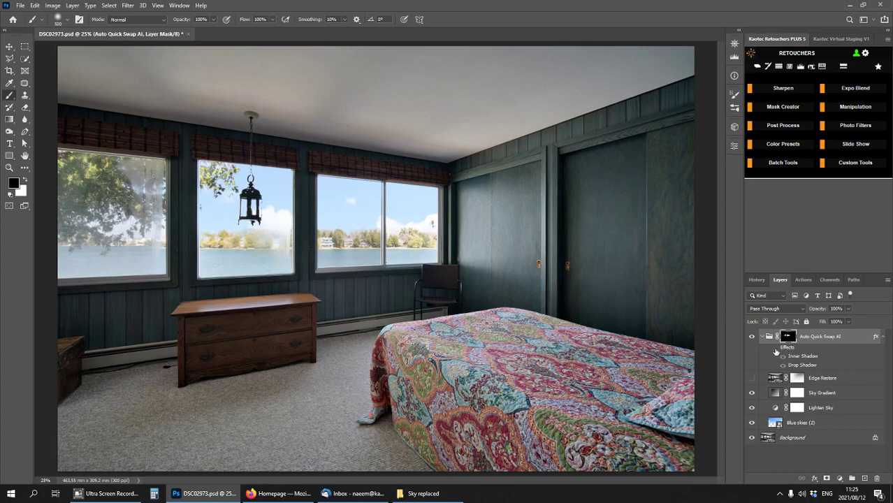
- Show the Edge Restore layer and compare the window edges with it on and off
click(748, 337)
scroll(340, 222, up, 5)
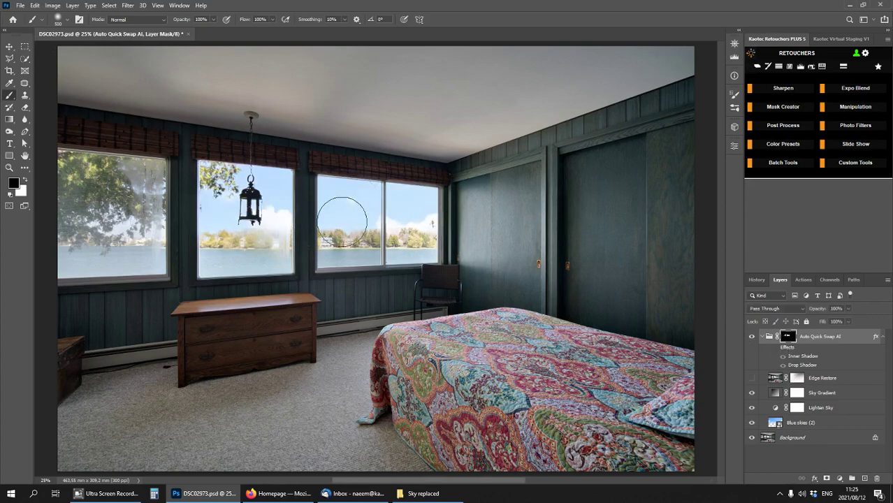
drag(522, 237, 678, 269)
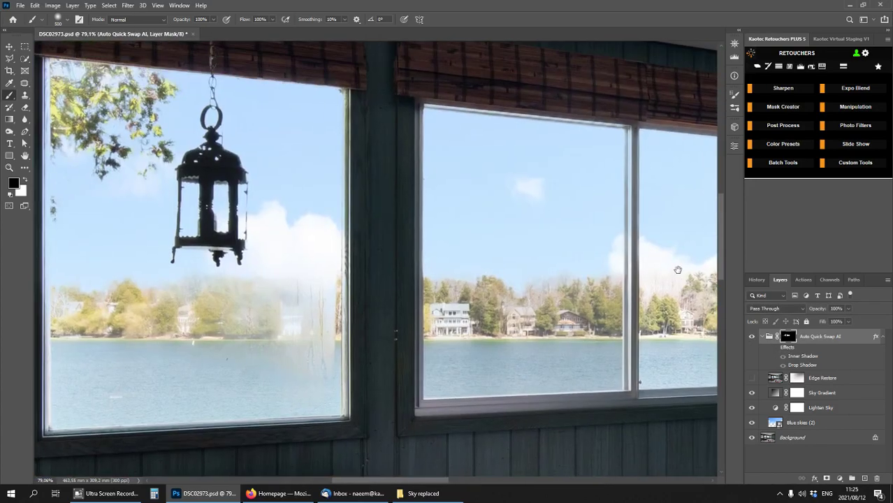
click(751, 379)
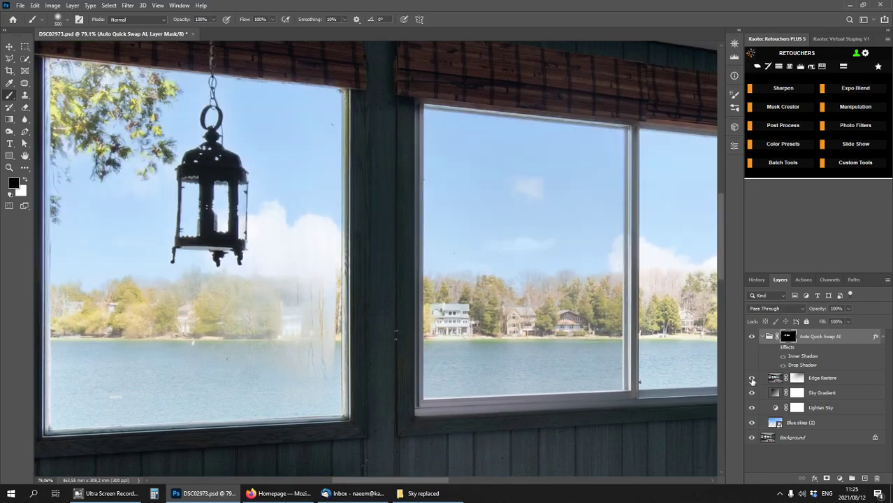
click(751, 380)
click(752, 379)
drag(621, 242, 872, 244)
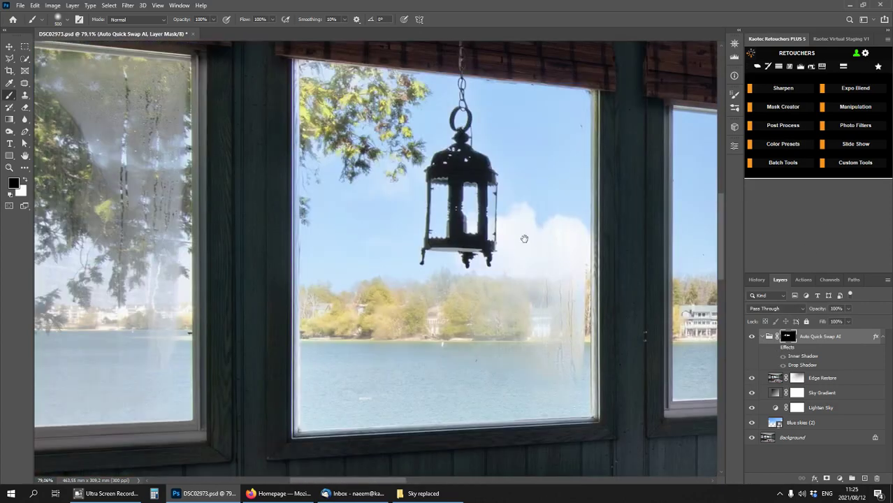
- Compare the whole bedroom with the Auto Quick Swap AI group hidden and shown, examining the windows at several magnifications
scroll(524, 239, down, 6)
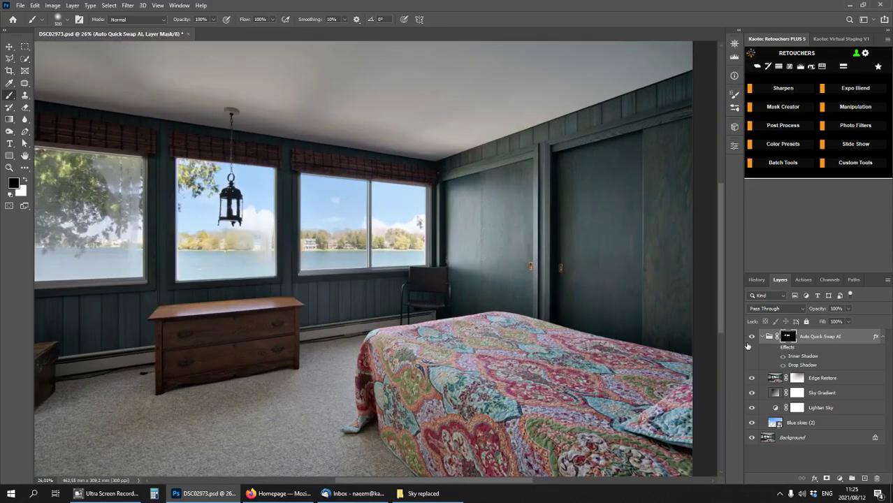
click(753, 338)
click(752, 337)
click(753, 337)
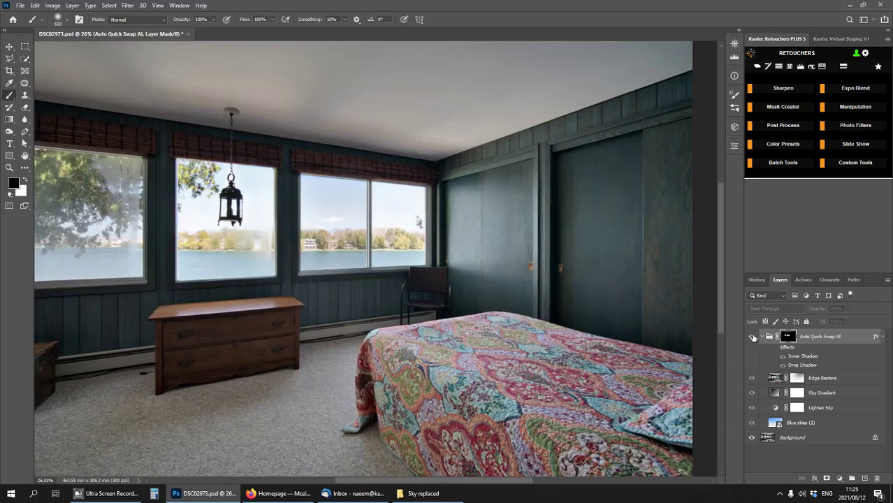
click(753, 337)
scroll(407, 247, down, 2)
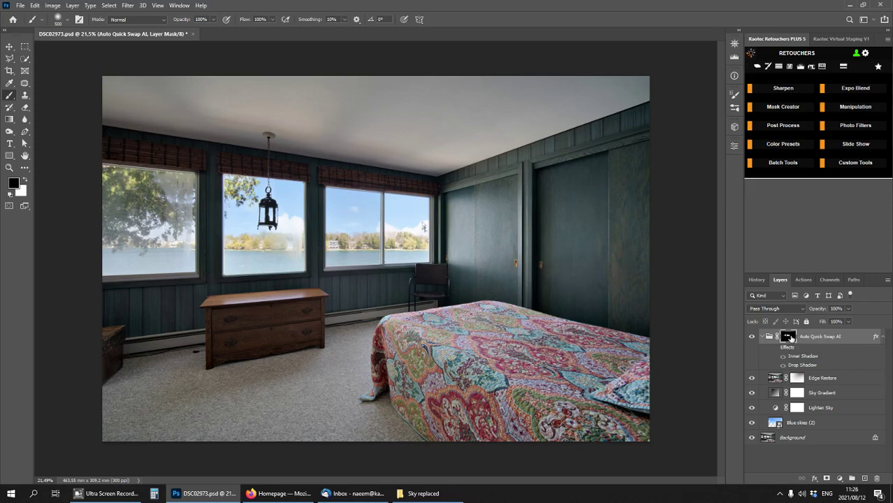
scroll(307, 211, up, 8)
scroll(446, 166, down, 3)
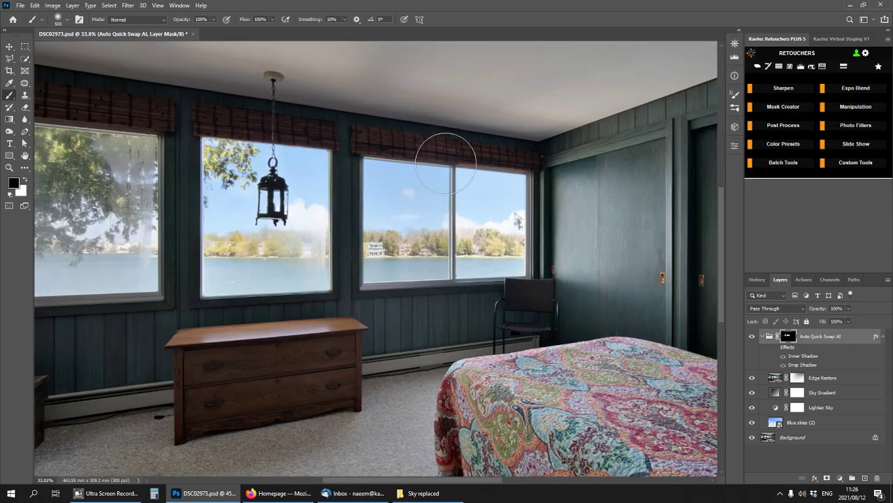
scroll(364, 230, down, 2)
scroll(364, 230, down, 1)
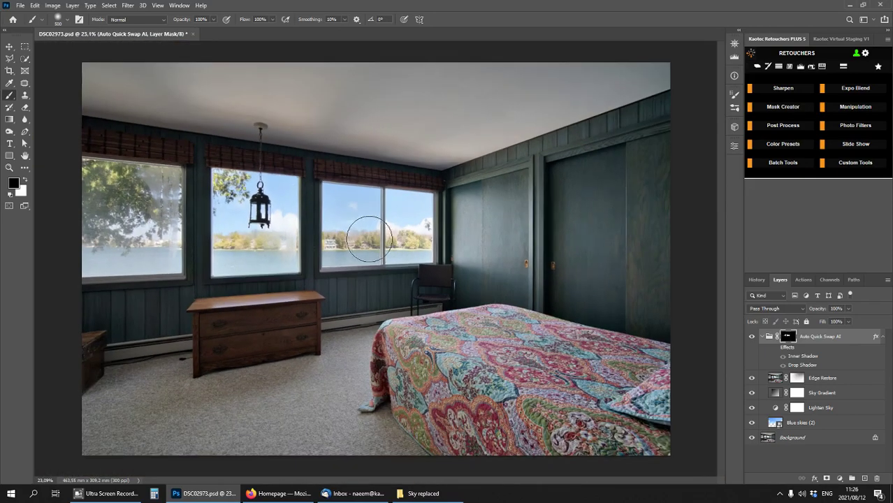
- Try to reposition the Blue skies (2) sky layer with the Move tool
click(780, 421)
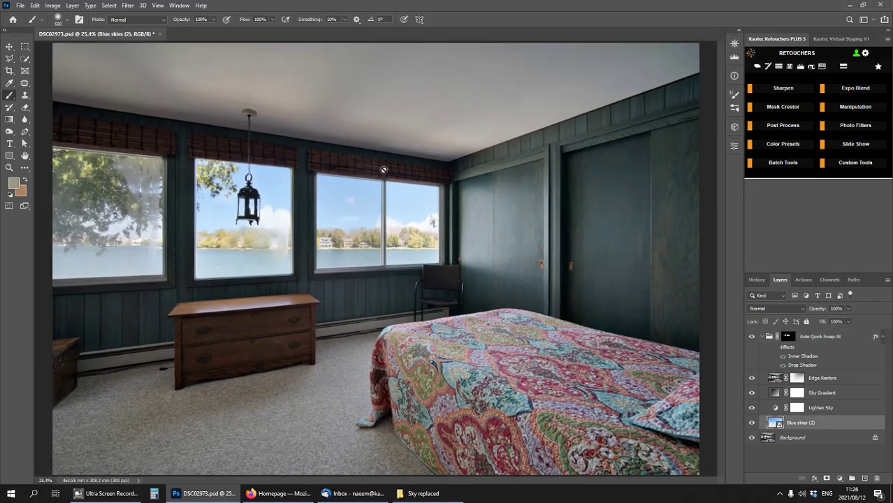
click(9, 58)
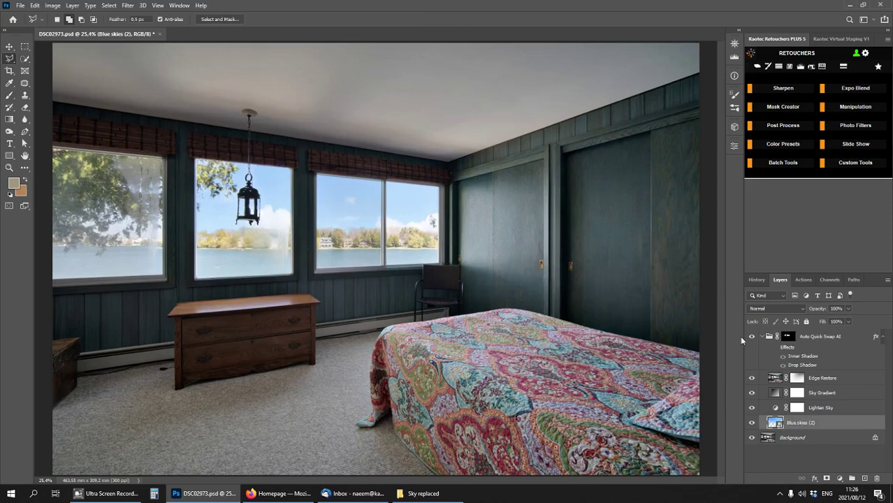
click(8, 47)
drag(538, 219, 582, 248)
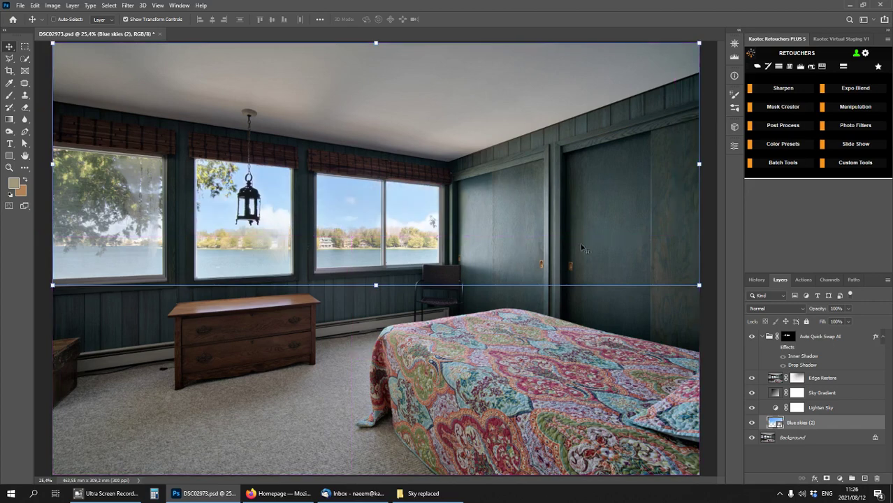
- Change the sky to Blue skies (30).jpg with the Cinema-graph Tools, and move the new sky layer upward and slightly right
click(855, 106)
click(808, 100)
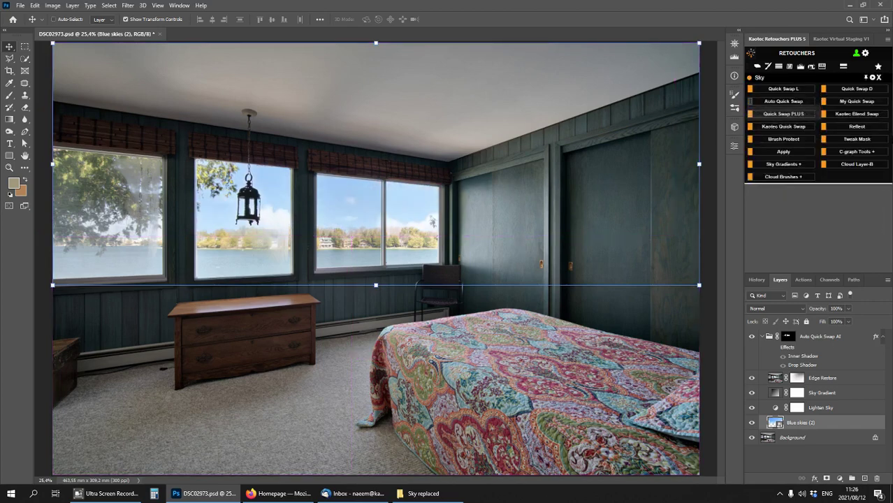
click(845, 150)
click(806, 144)
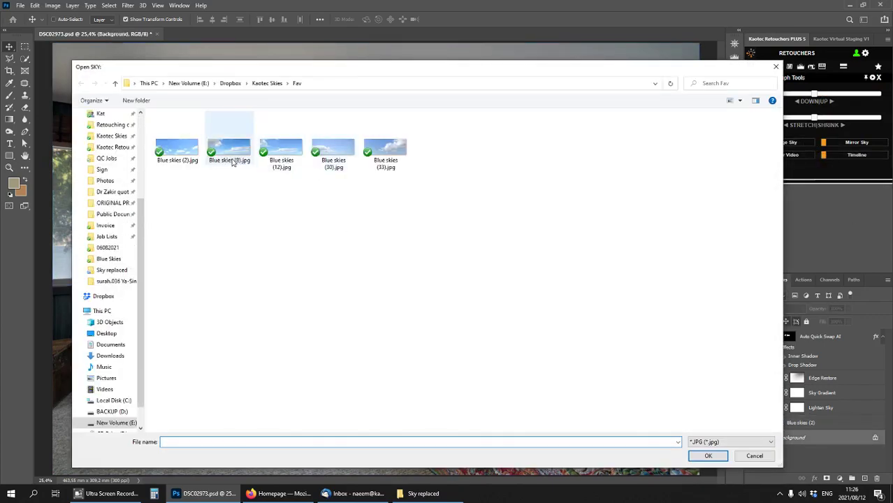
double_click(334, 161)
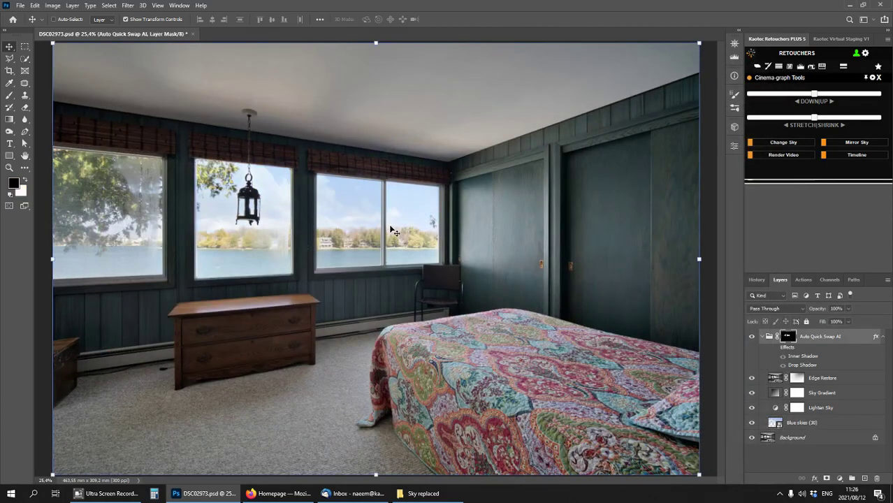
click(803, 424)
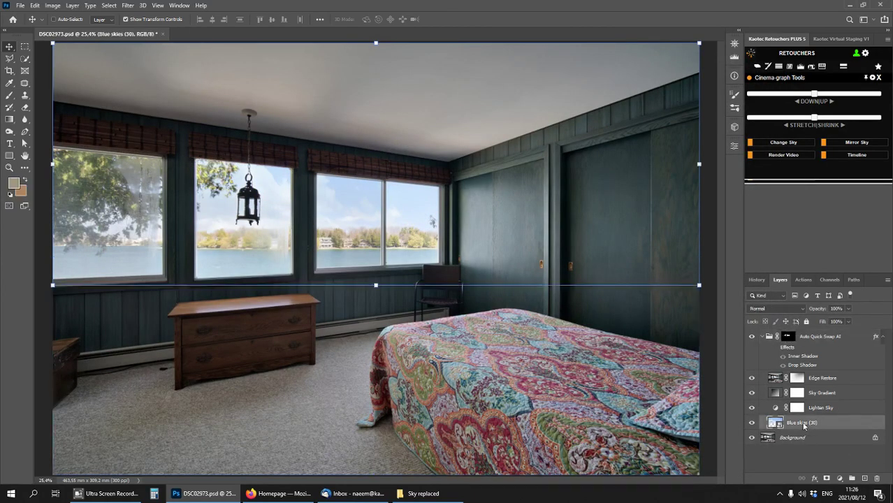
drag(397, 221, 268, 190)
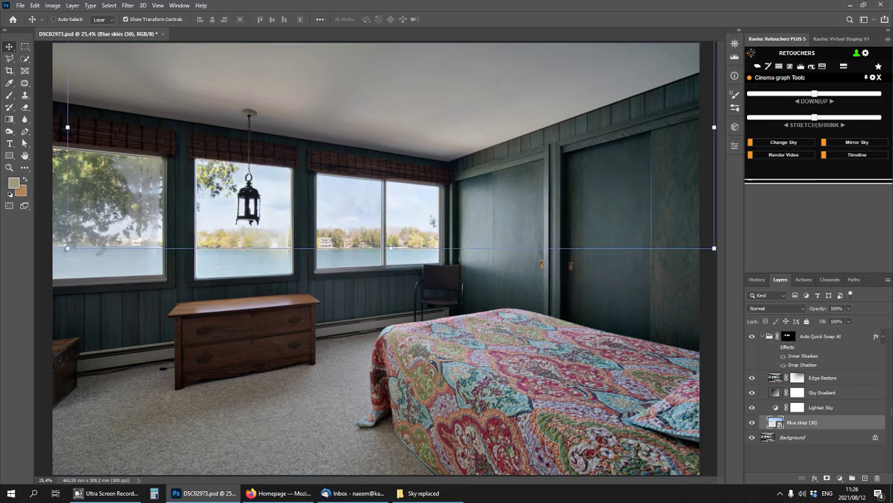
- Compare the windows up close with the Edge Restore layer and the Auto Quick Swap AI group switched off and on
click(752, 378)
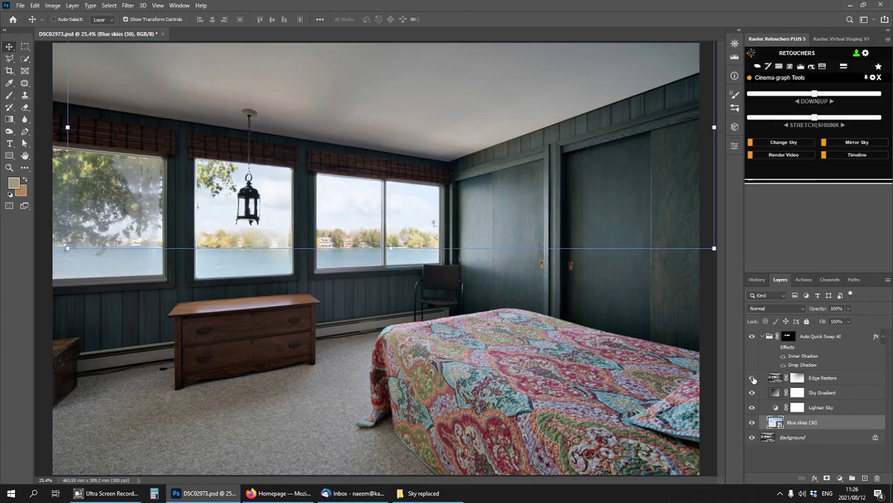
click(751, 379)
scroll(374, 228, up, 4)
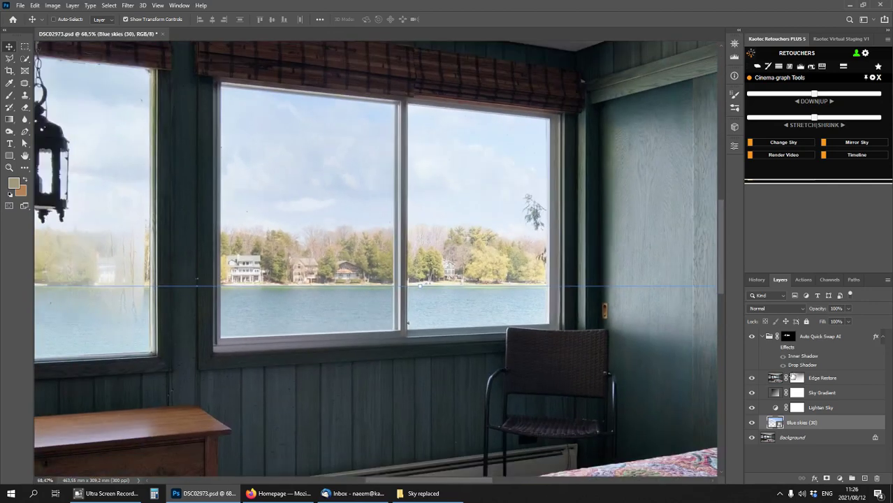
click(751, 378)
click(752, 379)
click(751, 337)
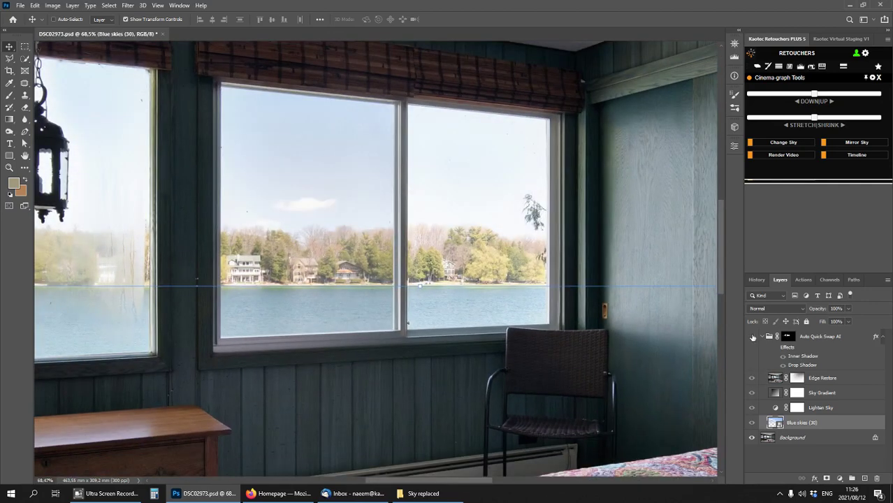
click(752, 337)
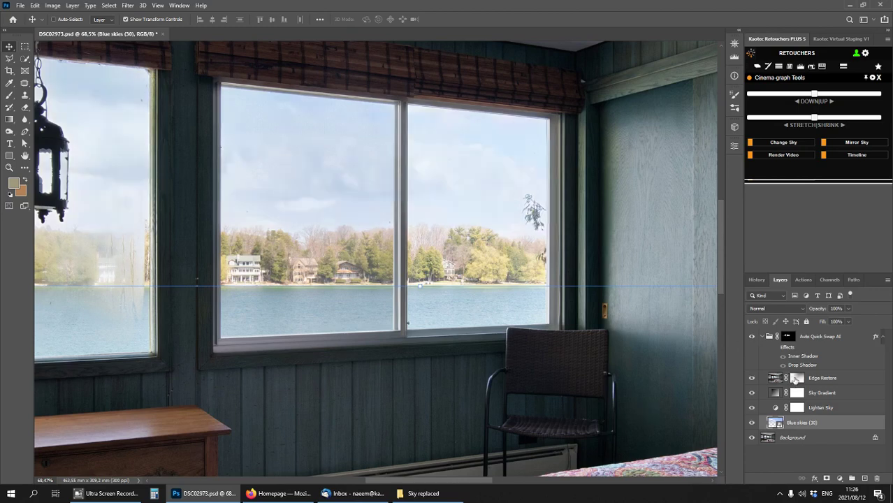
- Open the Edge Restore mask properties and reduce its feather to 119.4 px, then to 6.3 px
click(797, 379)
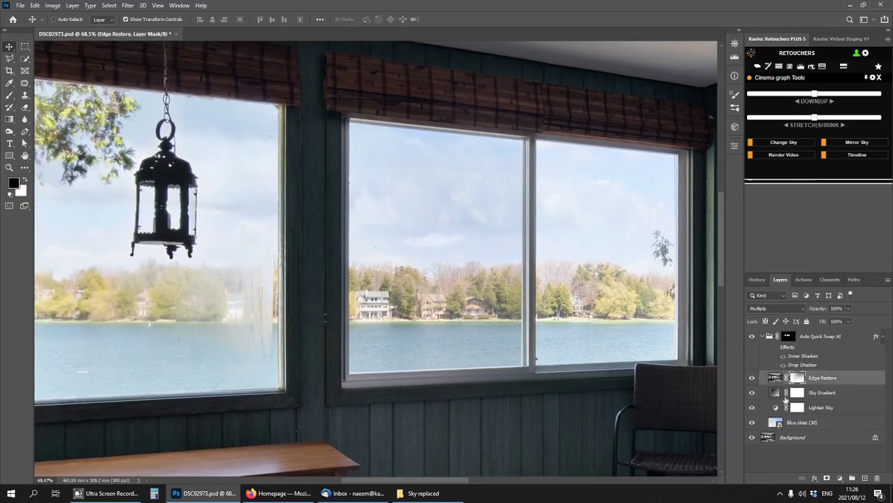
double_click(797, 379)
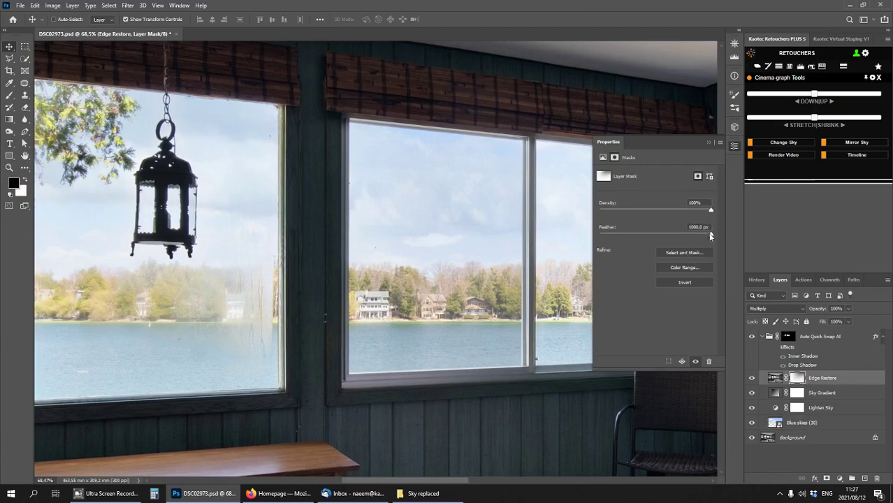
drag(709, 237, 675, 235)
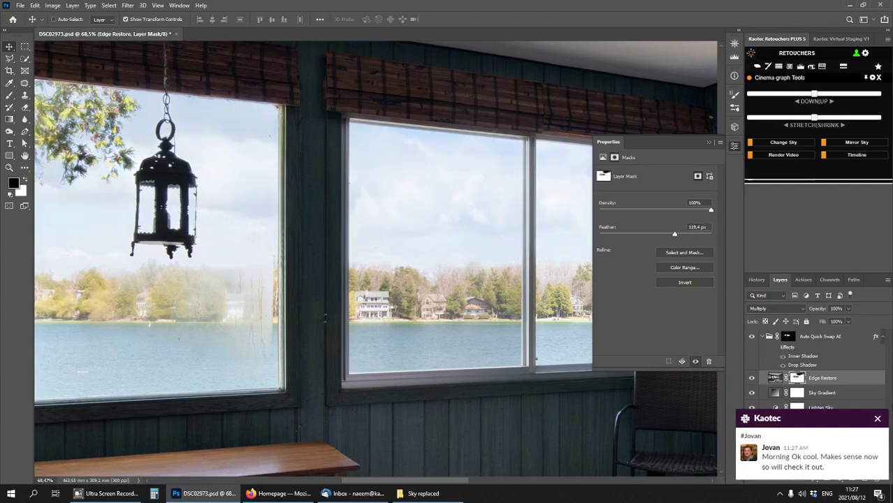
click(877, 419)
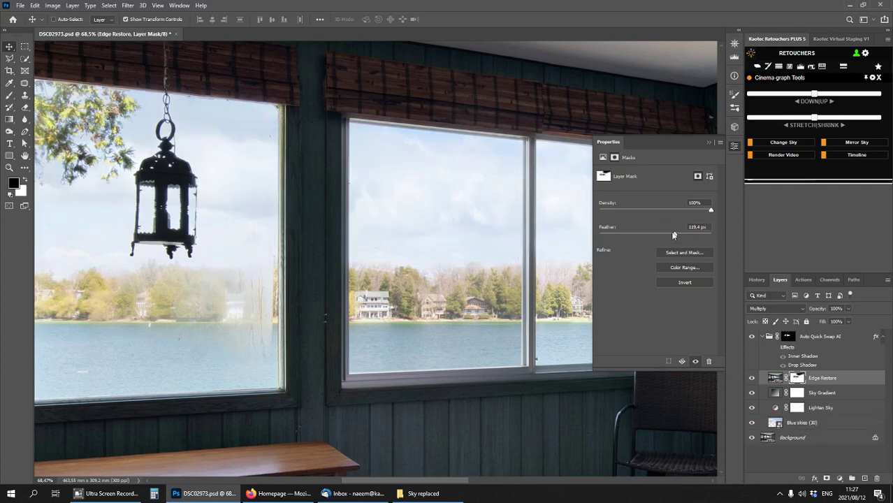
drag(614, 235, 633, 236)
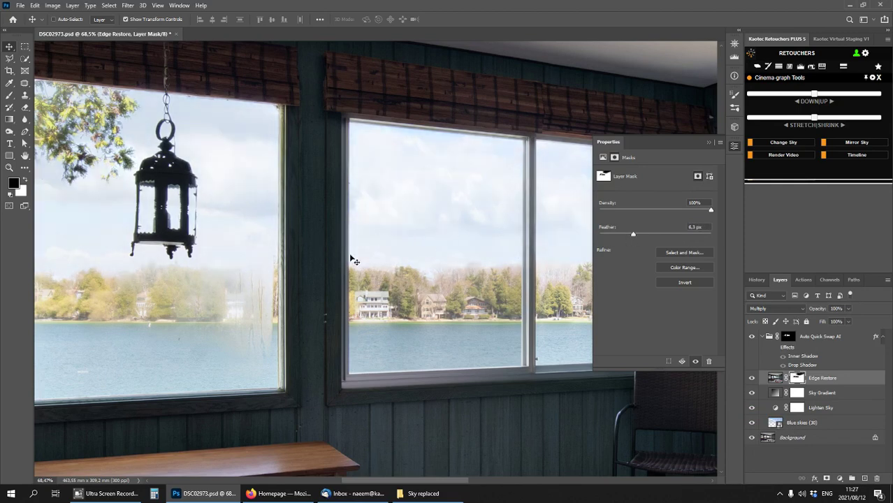
drag(288, 242, 348, 236)
scroll(422, 252, down, 4)
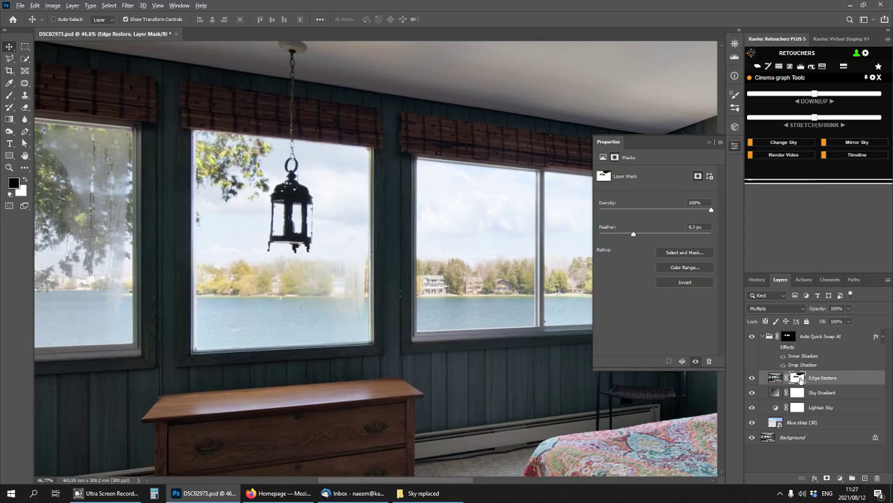
- View the Edge Restore mask alone, try raising its feather to 1000 px over the image, and undo the change
alt+click(800, 379)
alt+click(797, 379)
drag(452, 205, 357, 239)
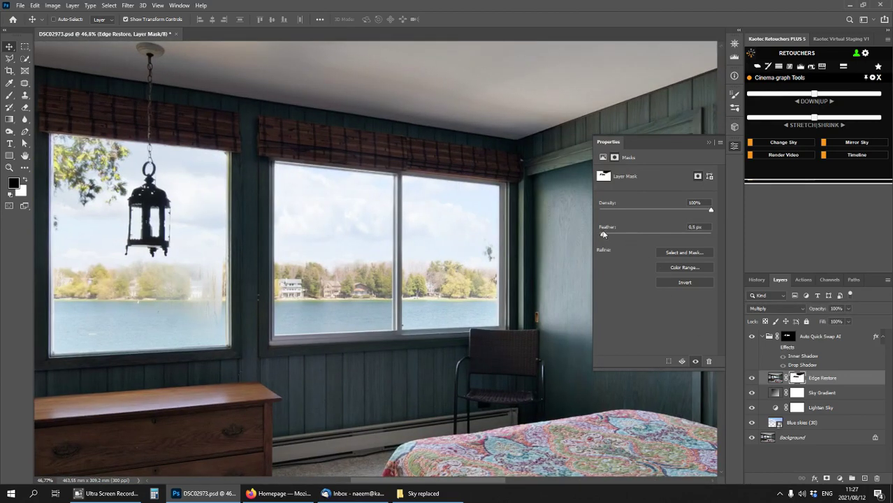
drag(604, 234, 686, 236)
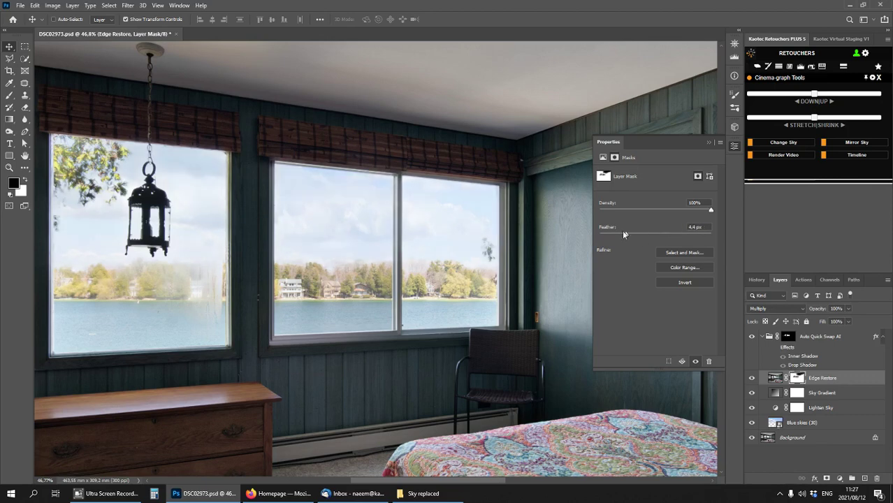
drag(624, 234, 680, 235)
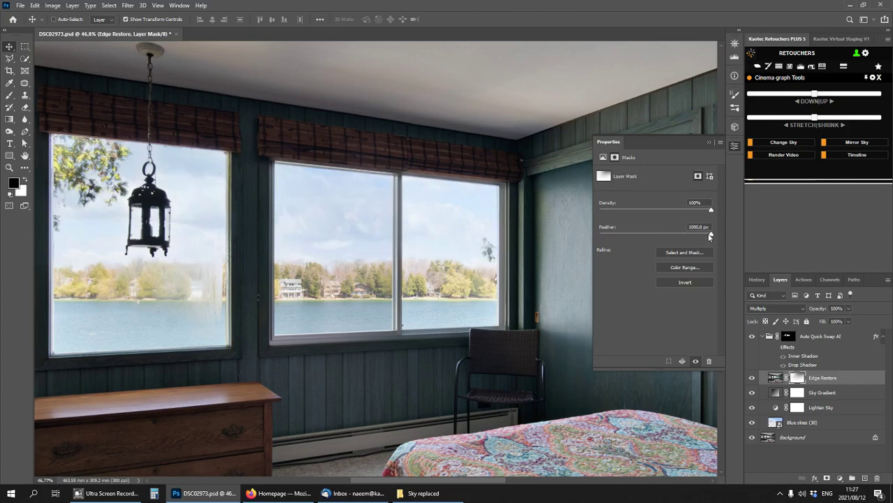
key(ctrl+z)
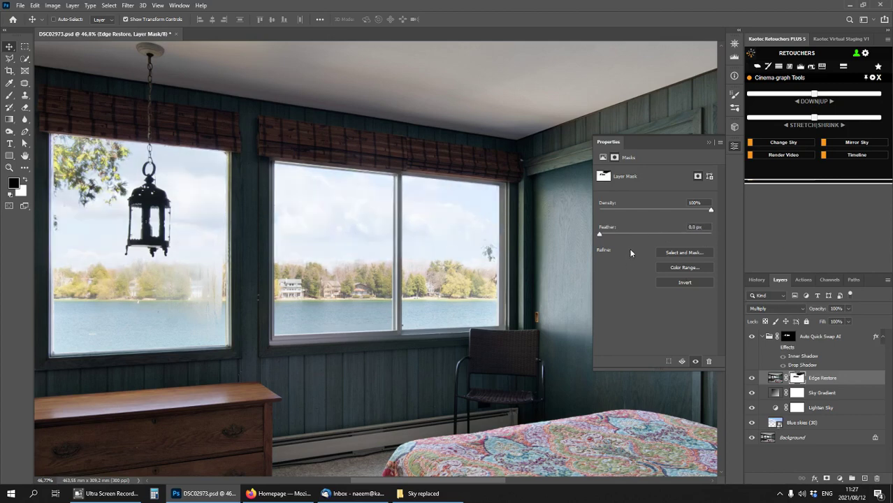
- Try a 131 px feather on the Edge Restore mask, display the mask alone, and set the feather to 17.6 px
click(752, 378)
drag(244, 299, 373, 285)
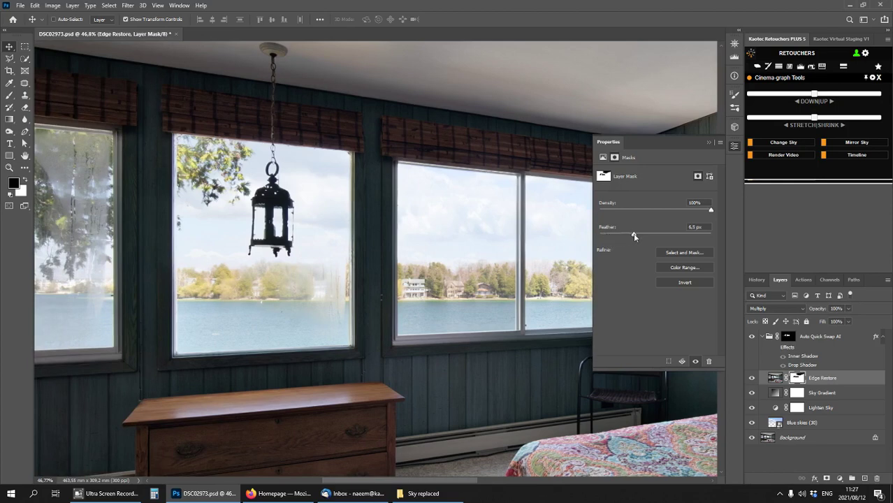
drag(637, 235, 677, 235)
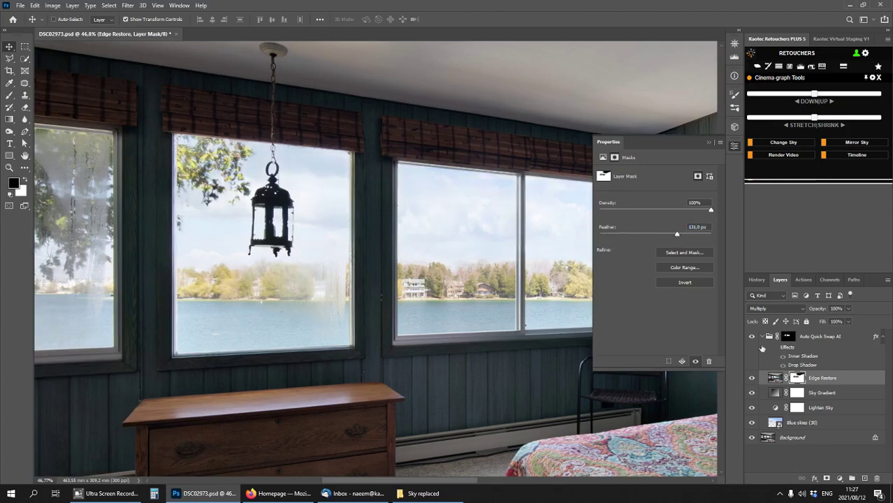
alt+click(797, 378)
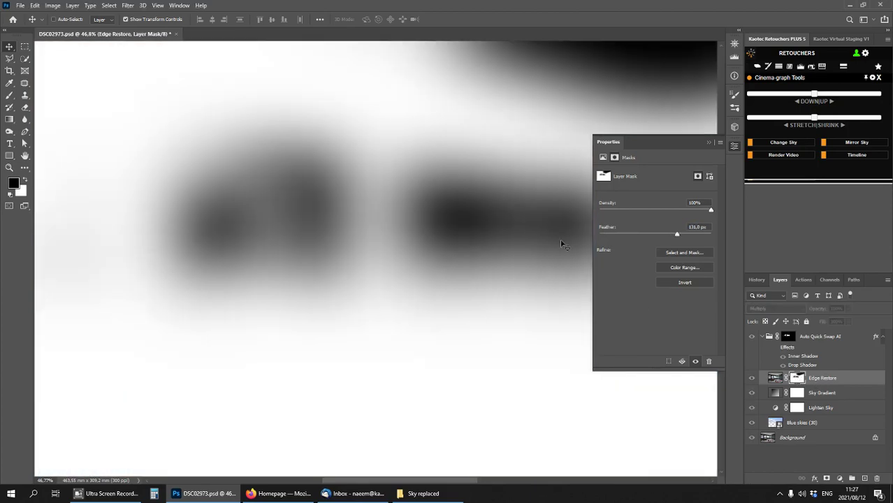
drag(677, 238, 648, 234)
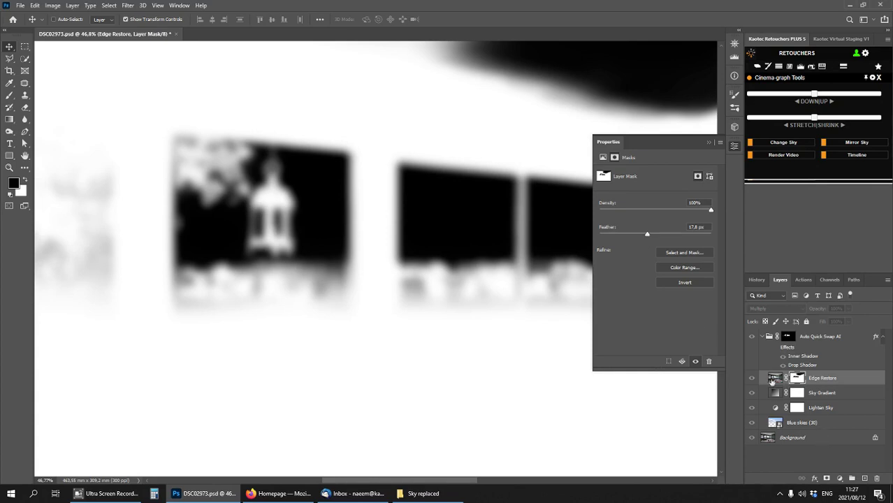
- Hide the mask properties, return from the mask-only view to the full image, and select the Sky Gradient mask
click(734, 148)
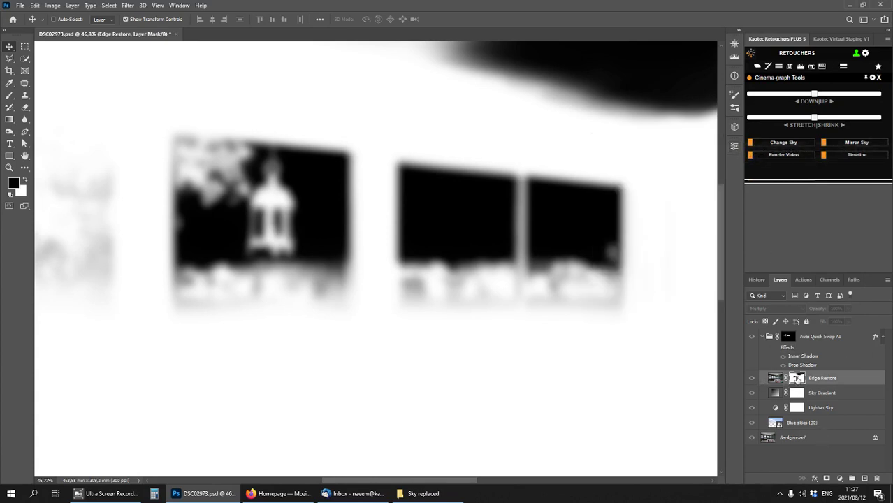
alt+click(797, 378)
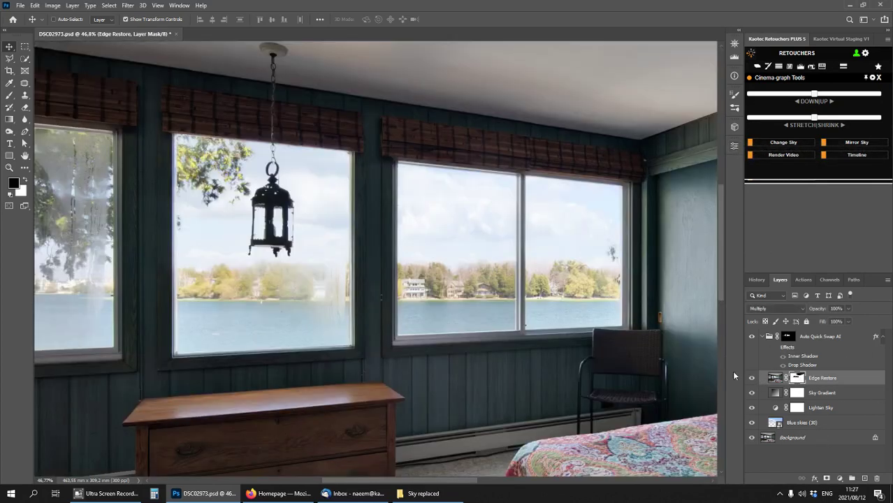
click(797, 393)
scroll(469, 360, down, 5)
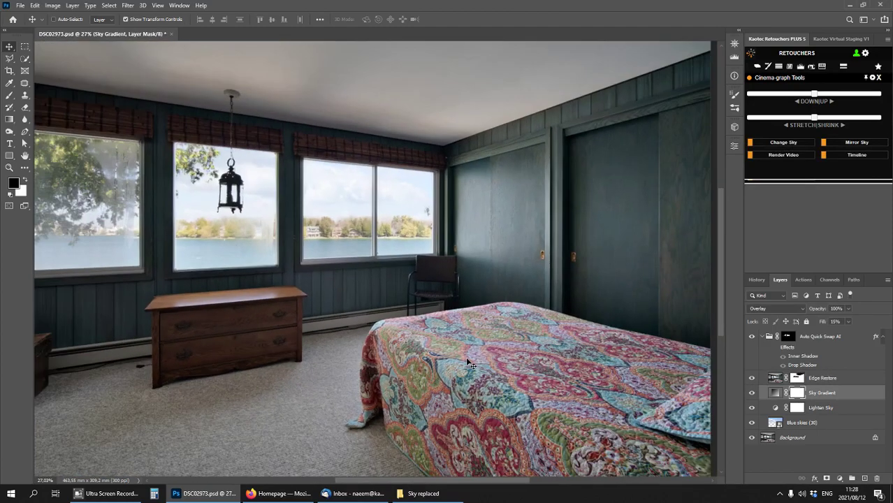
- Close DSC02973.psd without saving and open D03A1608.psd from the Sky replaced folder
key(ctrl+w)
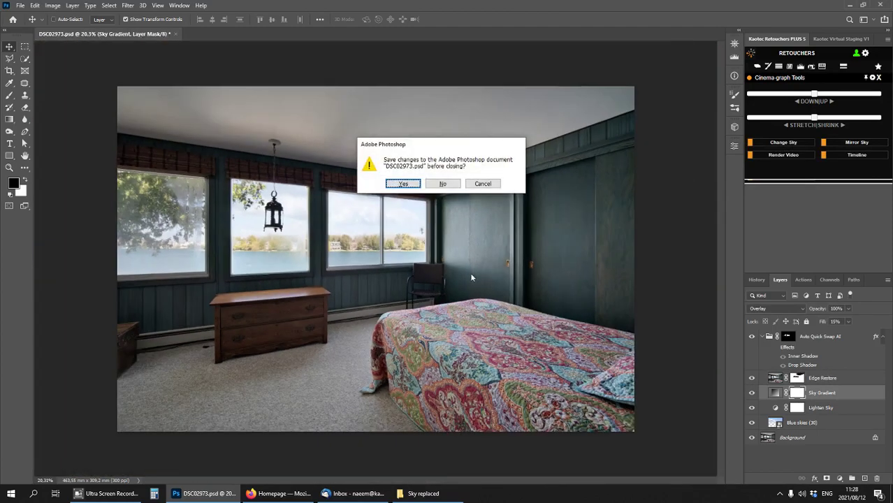
click(448, 183)
click(419, 493)
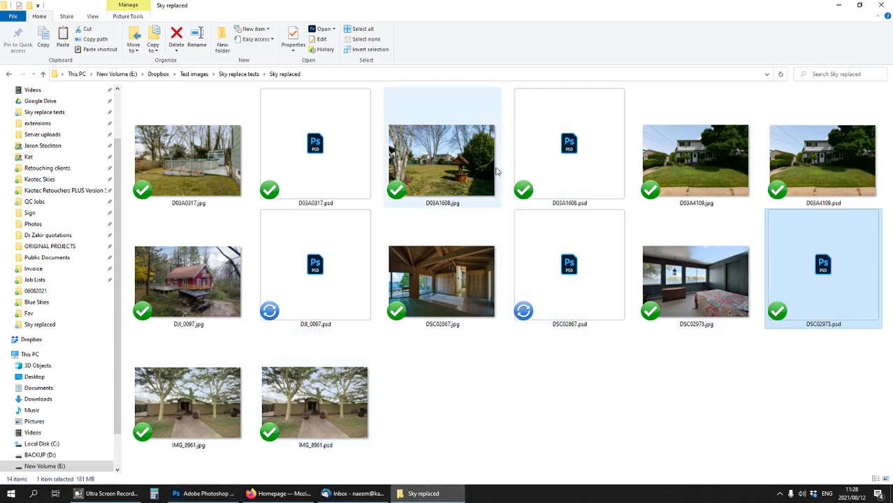
double_click(565, 167)
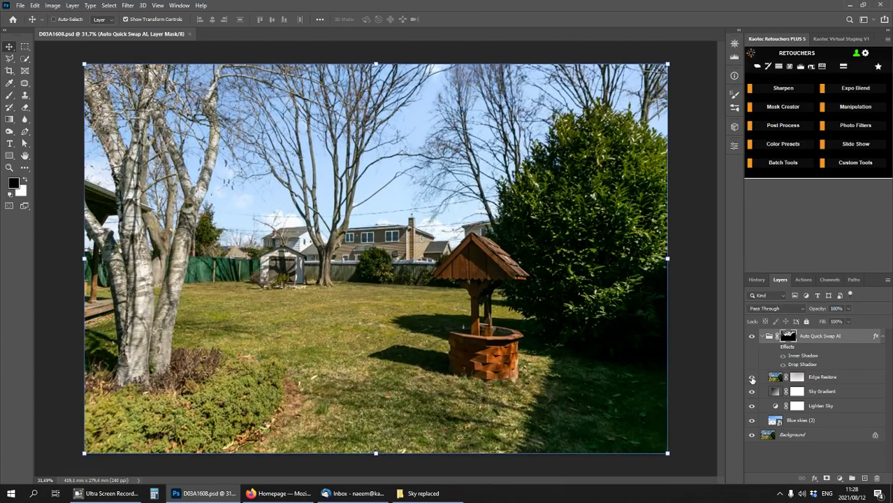
- Compare the backyard sky with the Edge Restore layer switched off and on
click(752, 378)
click(752, 378)
click(752, 378)
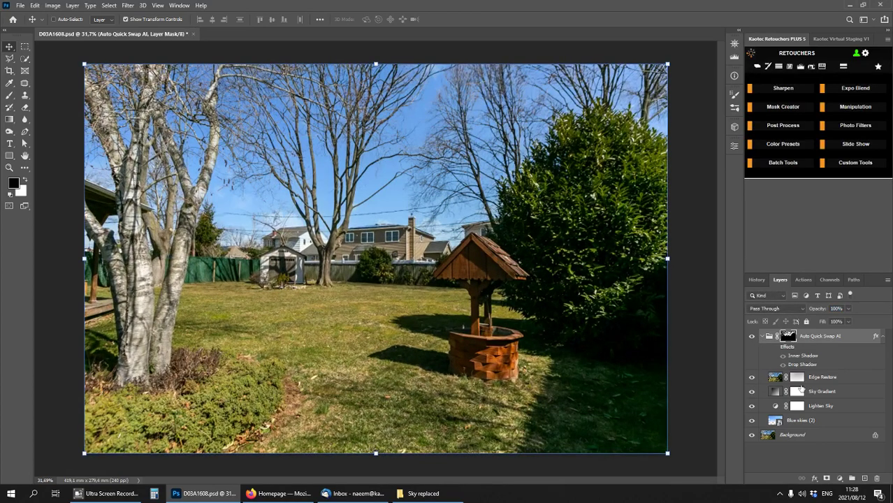
- Set the Edge Restore mask's feather to 0 px and compare the image with that layer hidden and shown
double_click(797, 377)
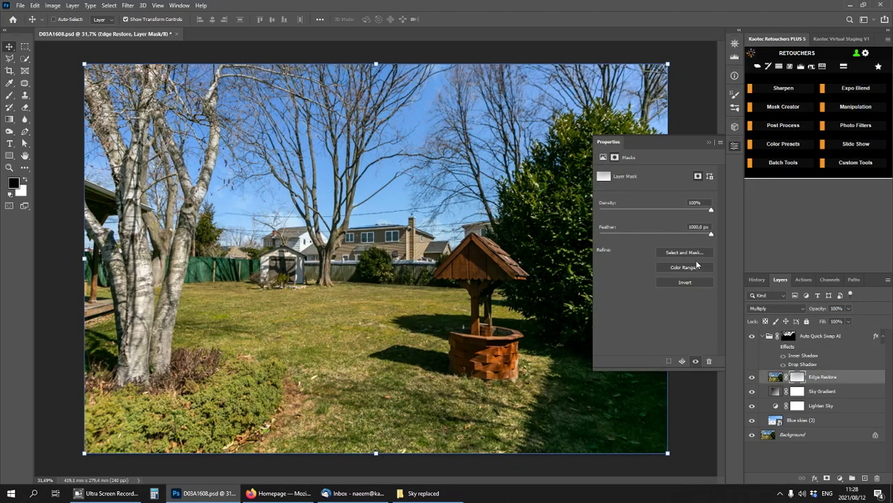
drag(710, 236, 547, 235)
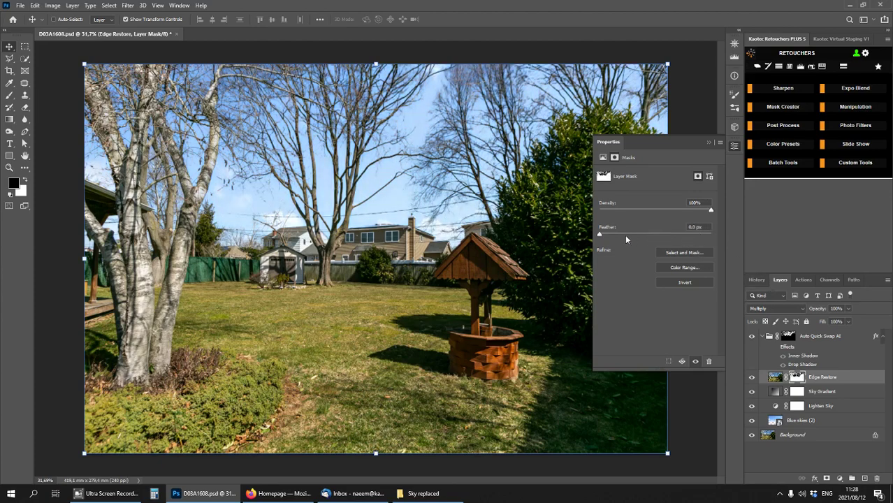
click(752, 377)
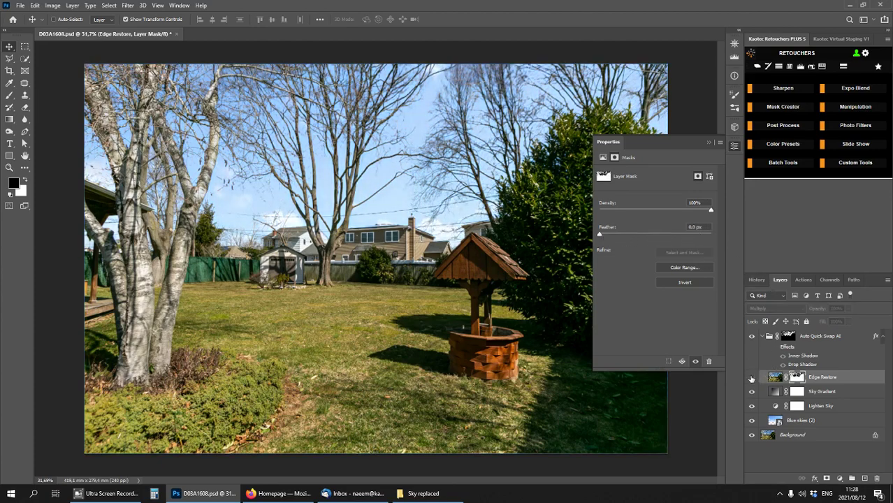
click(752, 378)
click(751, 378)
click(752, 378)
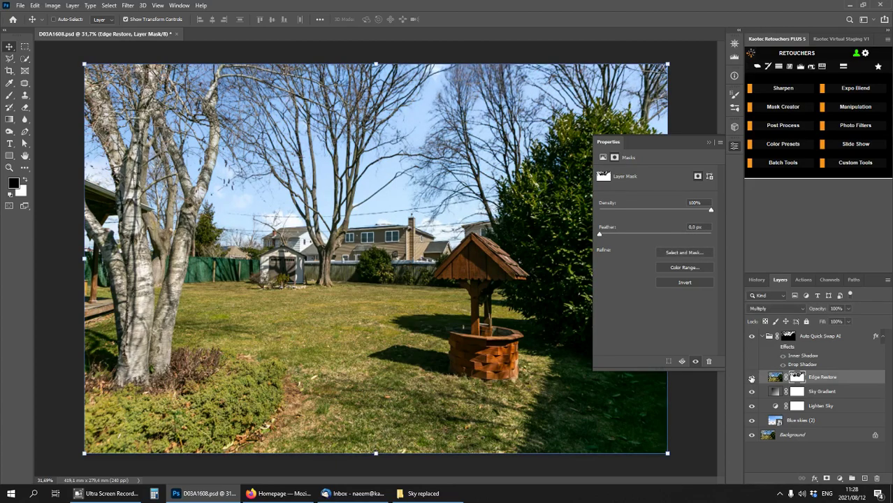
click(752, 378)
click(752, 378)
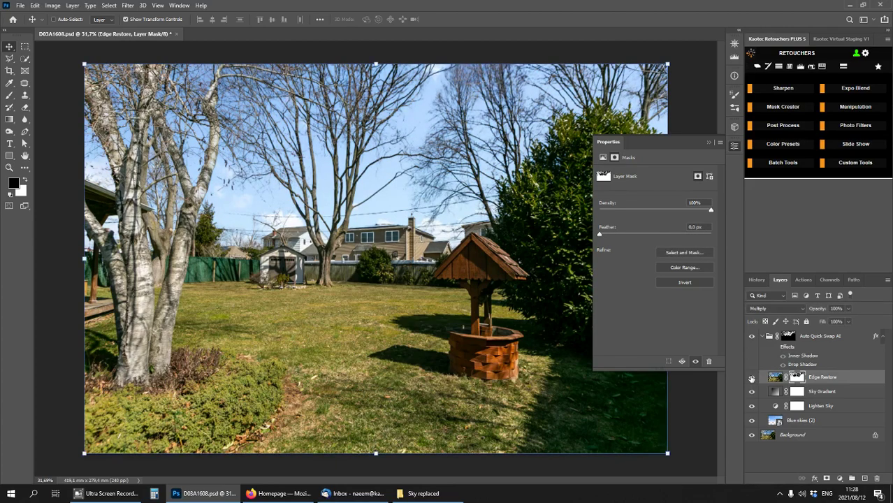
click(735, 147)
- Inspect the bare tree branches against the new sky up close, toggling the Edge Restore layer
scroll(441, 142, up, 7)
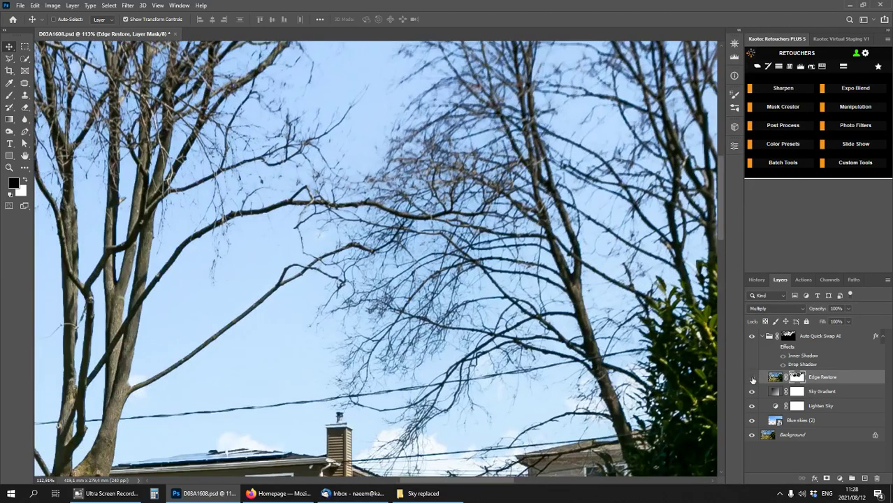
click(753, 379)
drag(597, 208, 326, 344)
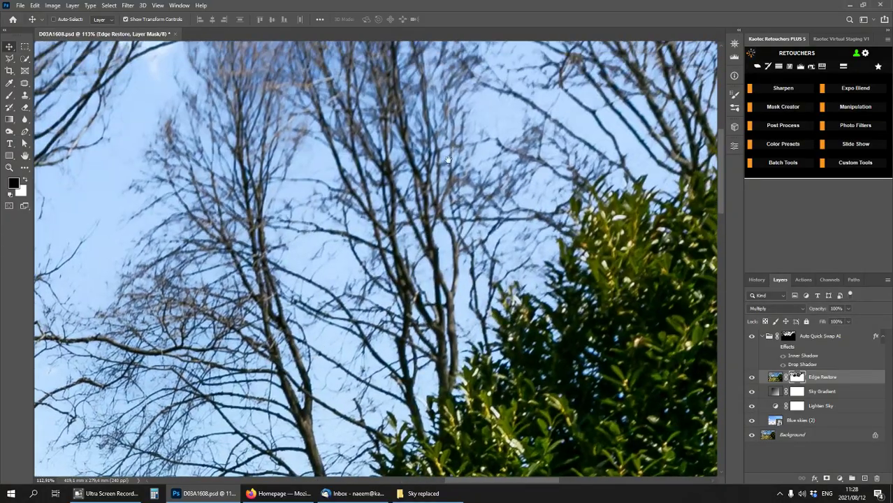
scroll(448, 159, down, 5)
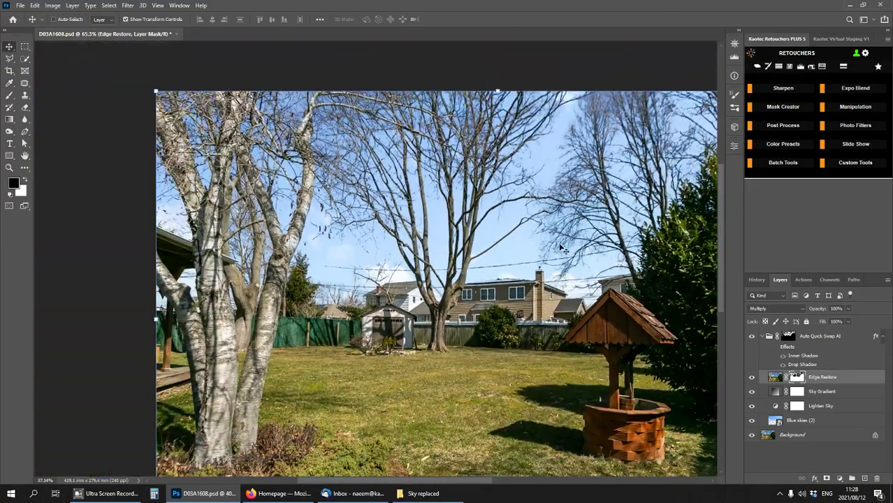
scroll(563, 248, down, 2)
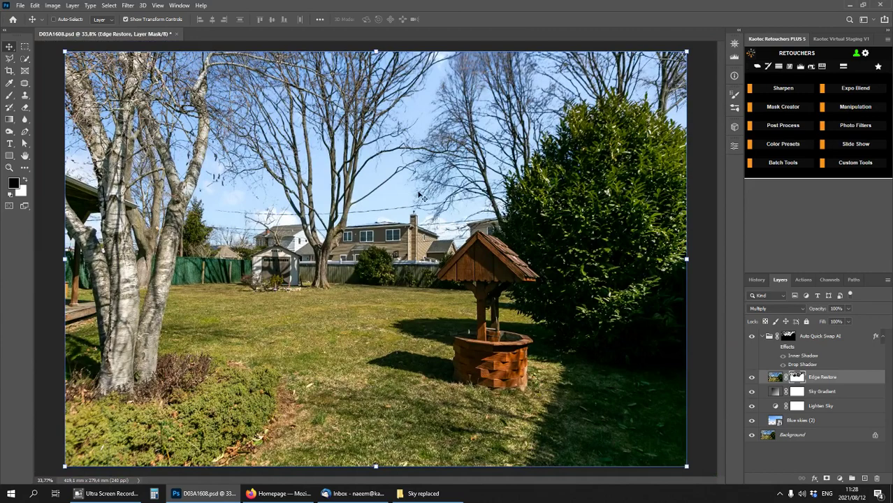
- Hide the Lighten Sky adjustment layer and delete it
click(797, 392)
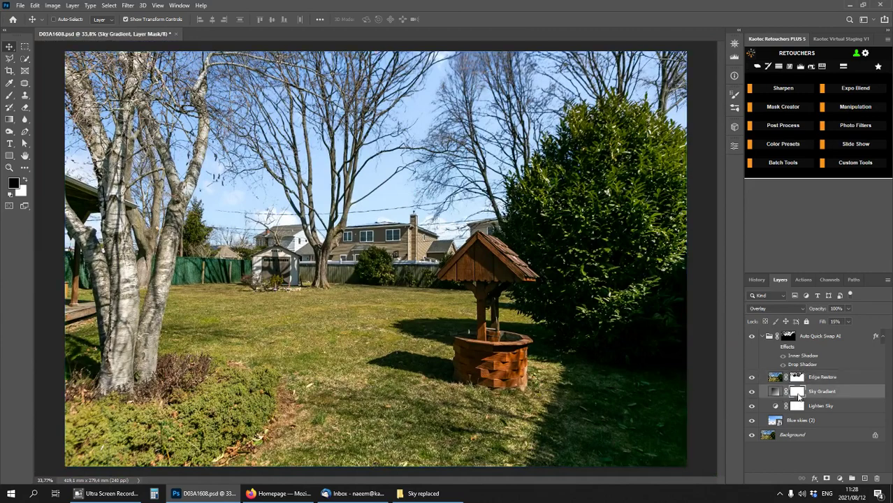
click(752, 407)
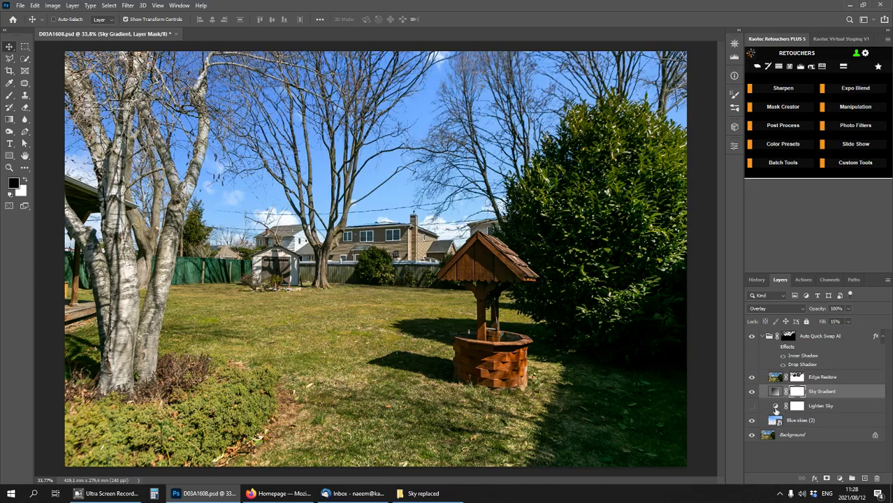
drag(775, 408, 876, 479)
- Switch on the Auto Quick Swap AI group's inner shadow and drop shadow effects, comparing them off and on
click(800, 378)
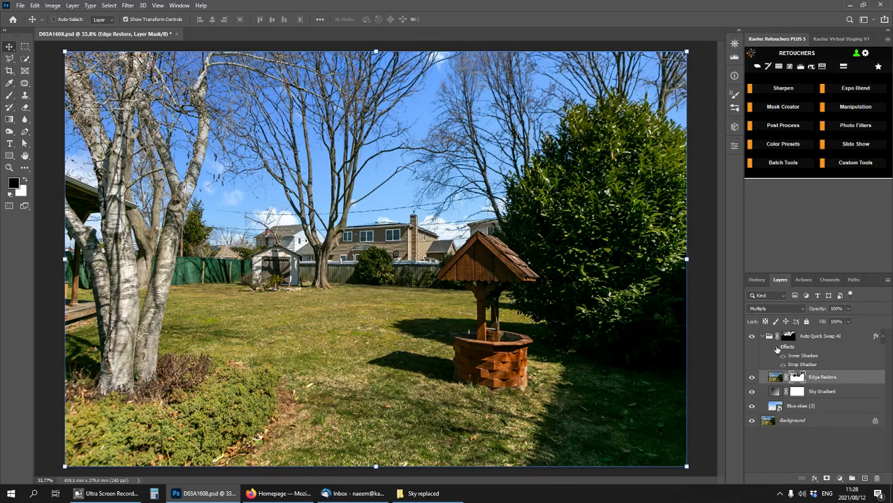
click(777, 348)
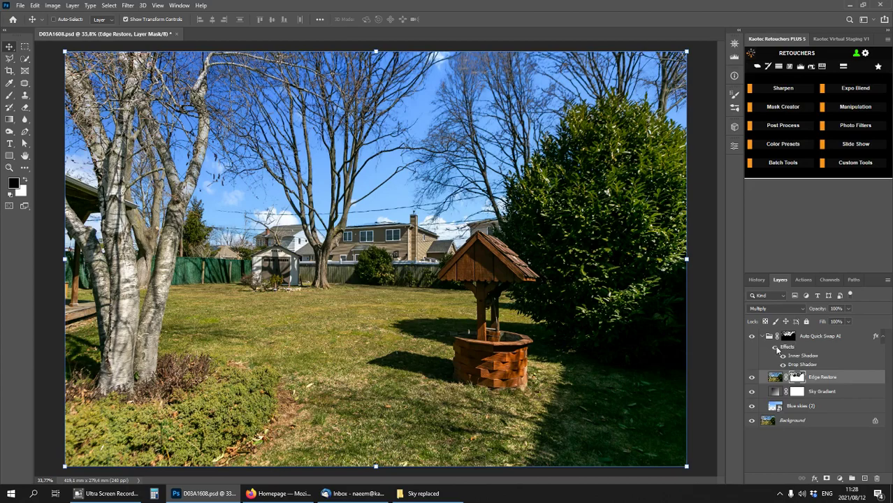
click(774, 349)
click(775, 349)
- Examine the tree branches up close with the Auto Quick Swap AI group's effects switched off and on
scroll(495, 51, up, 3)
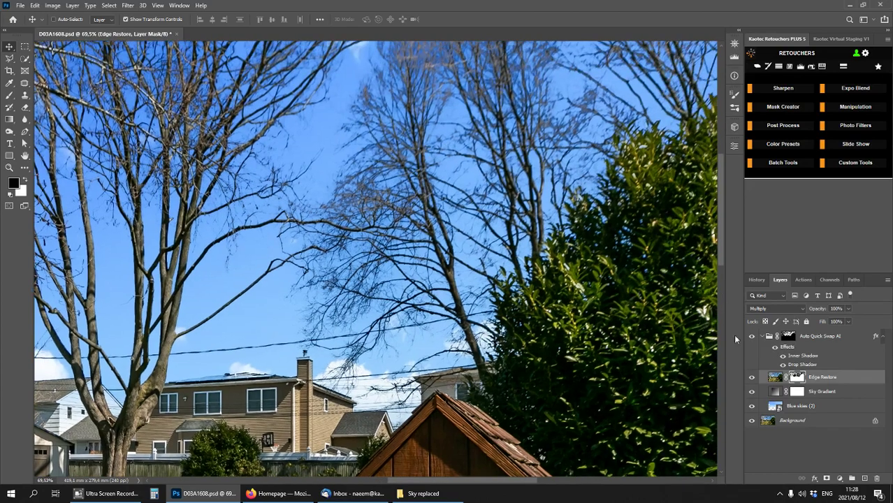
drag(228, 154, 508, 184)
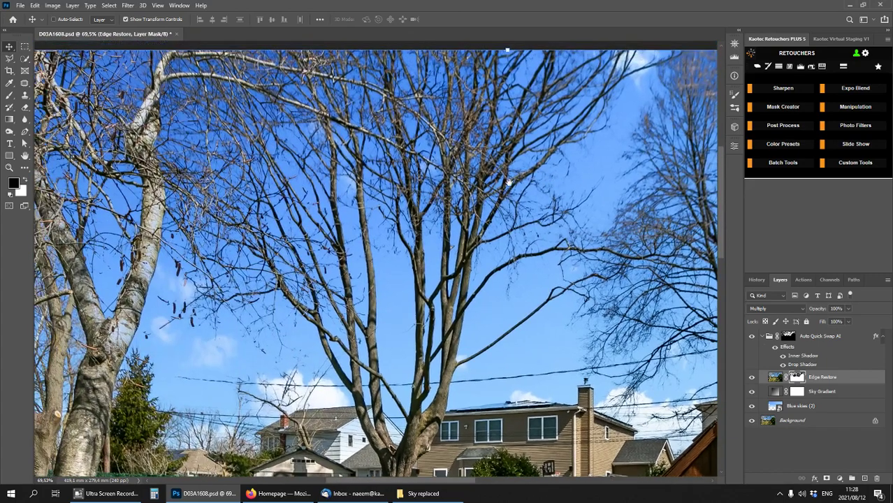
click(773, 350)
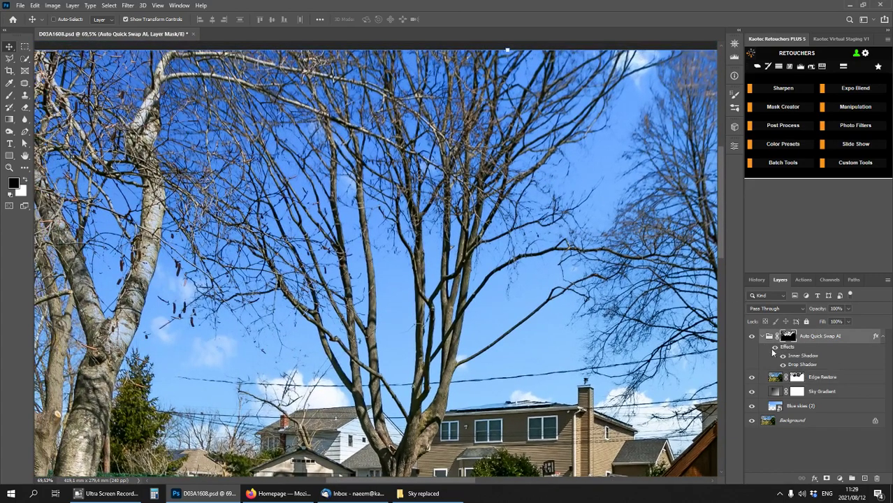
click(775, 351)
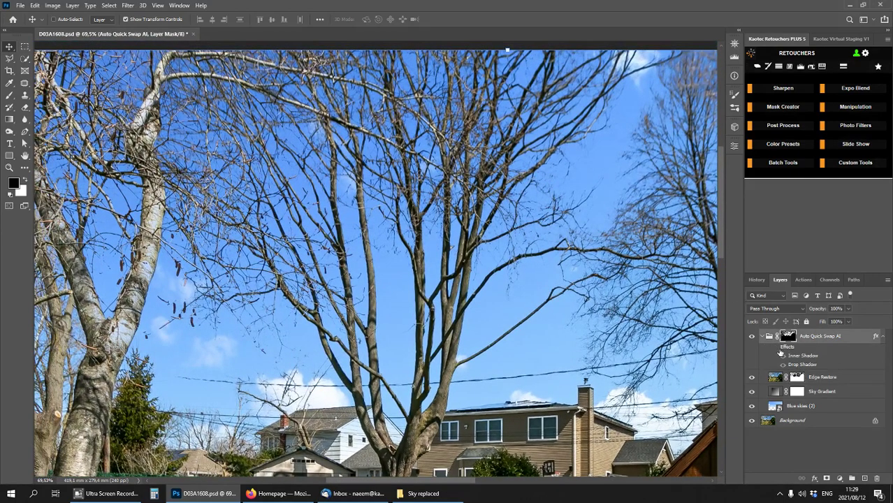
click(775, 350)
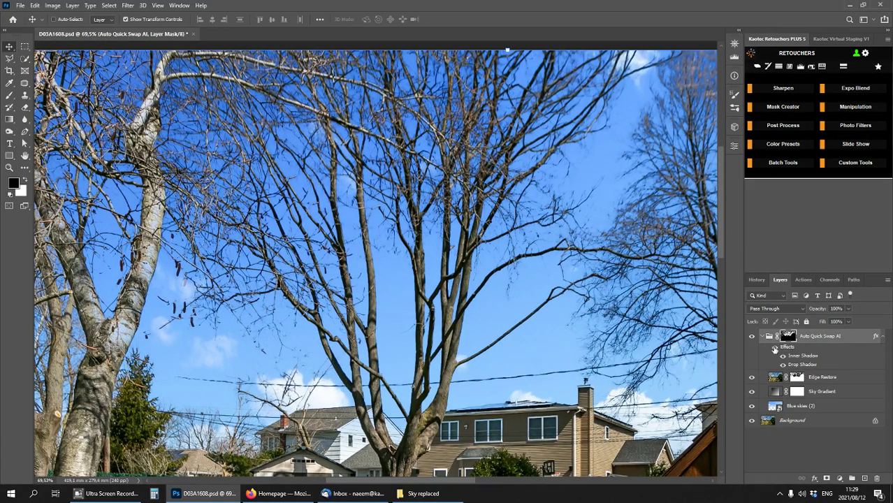
click(775, 350)
click(774, 349)
scroll(536, 206, down, 1)
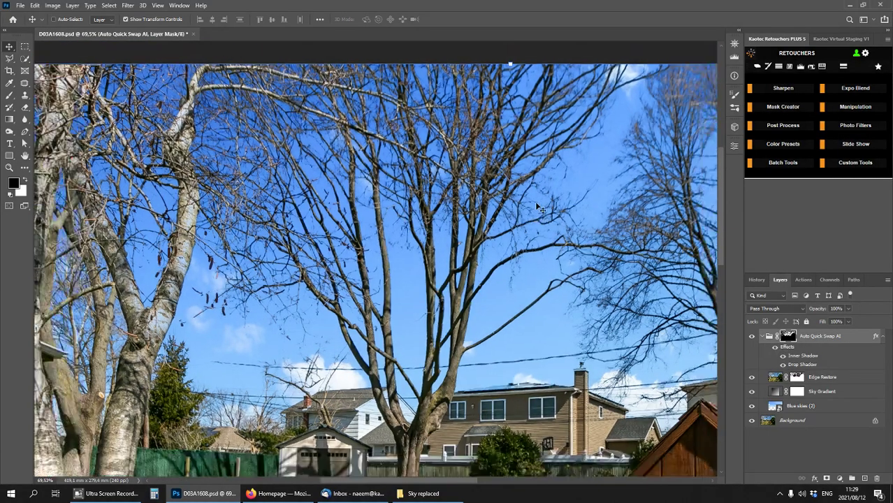
scroll(537, 206, down, 4)
- Try a 52.3 px feather on the Edge Restore mask and return it to 0 px
click(774, 379)
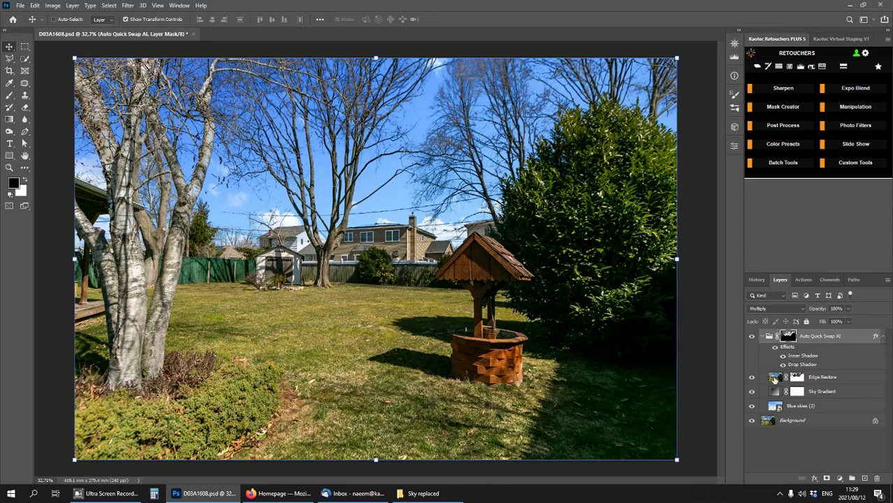
double_click(796, 378)
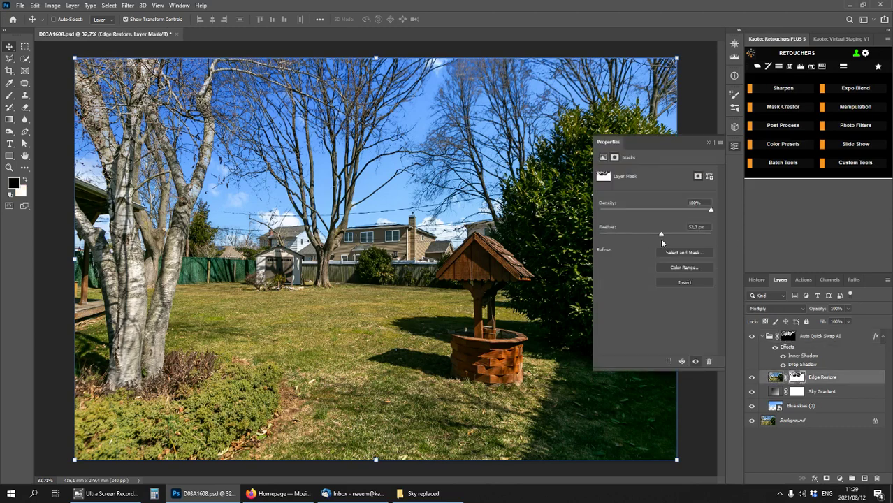
drag(662, 239, 599, 239)
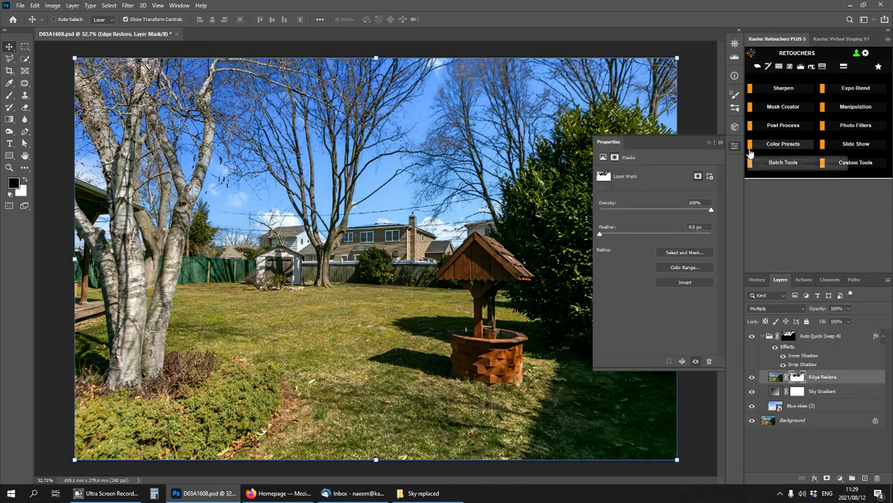
click(735, 147)
- Try a 29% fill on the Sky Gradient layer and compare the sky with that layer hidden and shown
click(797, 394)
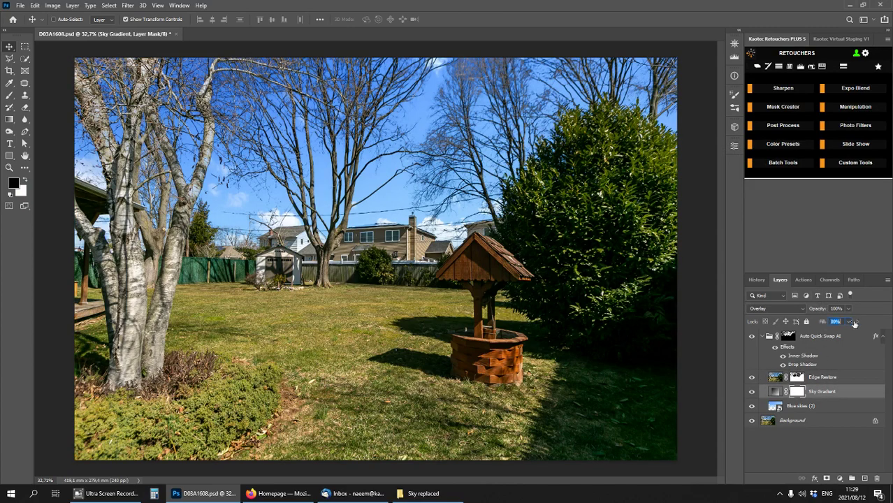
mouse_move(825, 324)
mouse_down()
mouse_move(816, 327)
mouse_move(830, 326)
mouse_up()
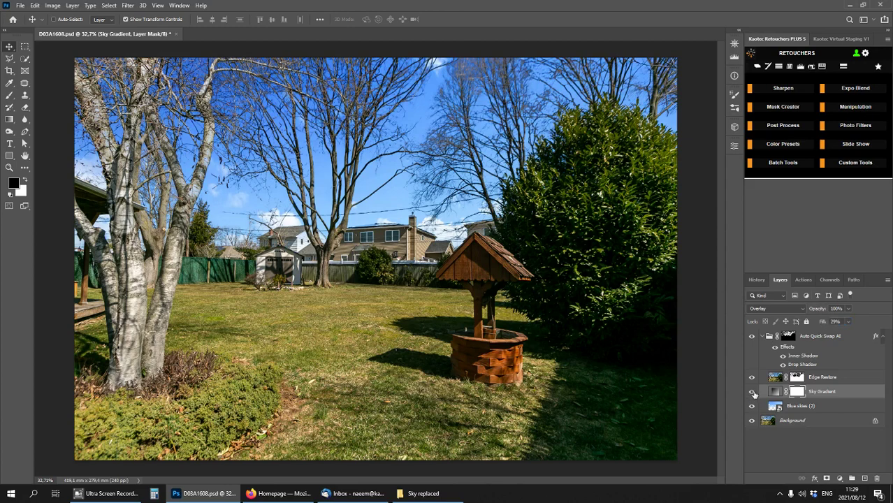
click(753, 392)
click(753, 392)
click(753, 393)
click(752, 393)
click(752, 392)
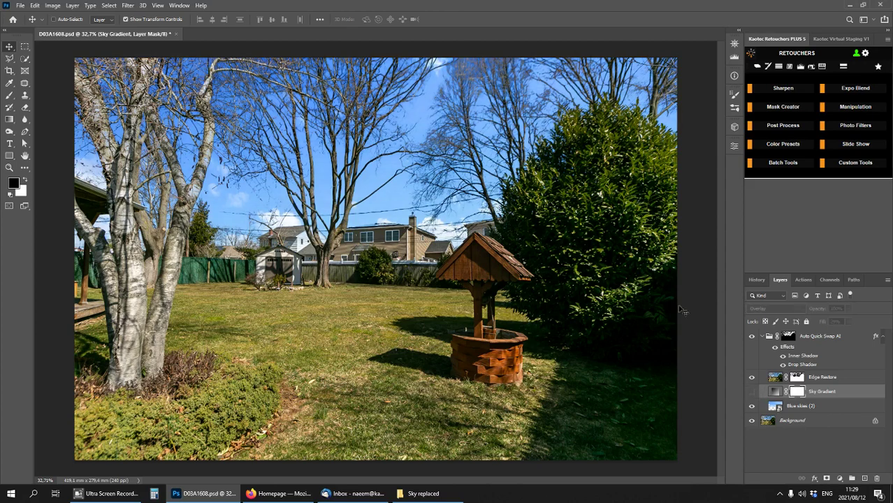
click(753, 392)
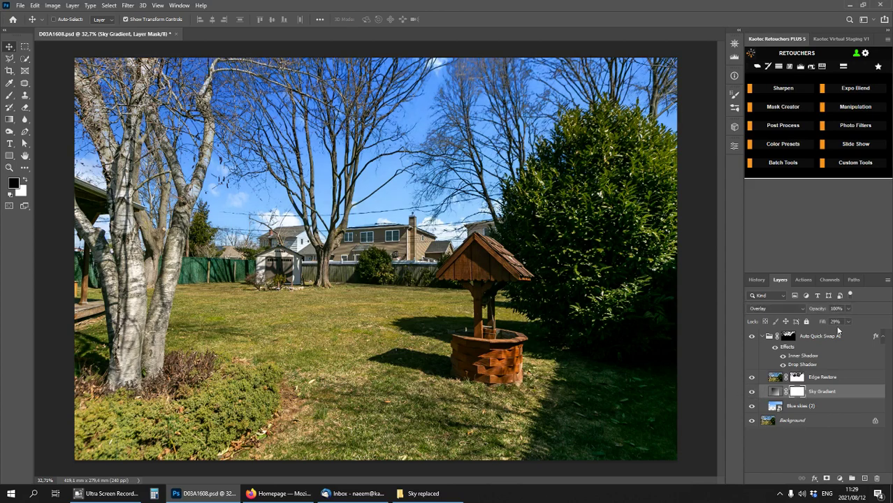
- Set the Sky Gradient layer's fill to 15% and select the Edge Restore layer
mouse_move(821, 322)
mouse_down()
mouse_move(800, 329)
mouse_move(821, 323)
mouse_up()
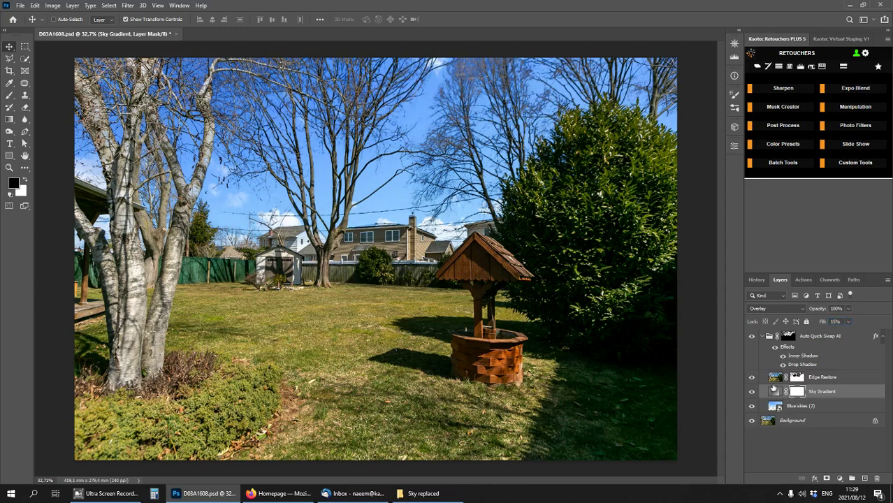
click(823, 378)
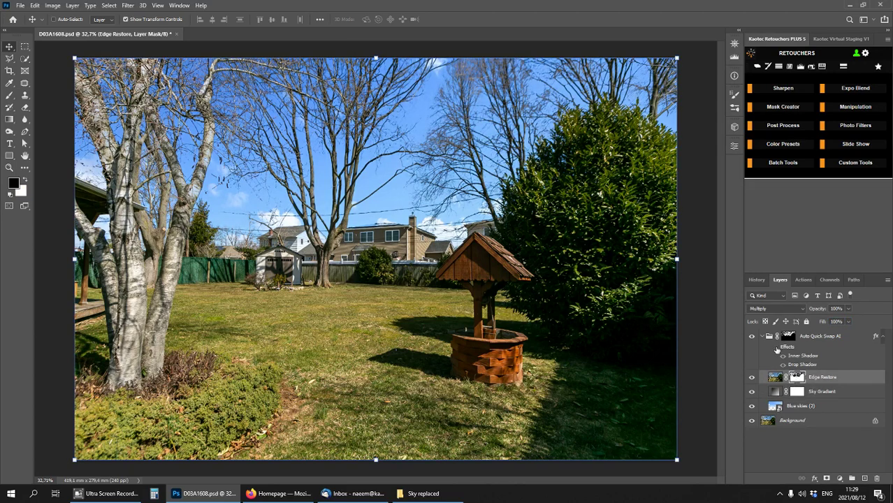
- Compare the picture with the Auto Quick Swap AI group's effects hidden and shown
click(776, 348)
click(776, 349)
click(777, 349)
click(776, 349)
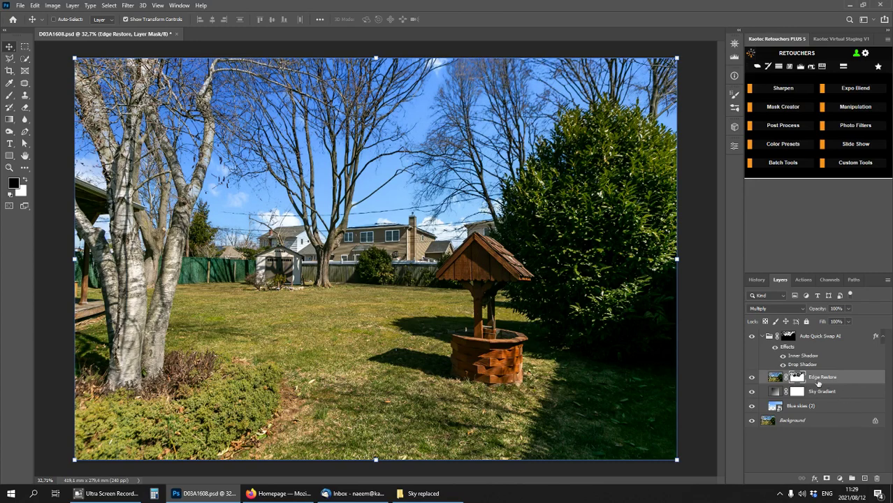
- Replace the Blue skies (2) sky layer with Blue skies (30).jpg using Change Sky from Kaotec's Cinema-graph Tools
click(788, 408)
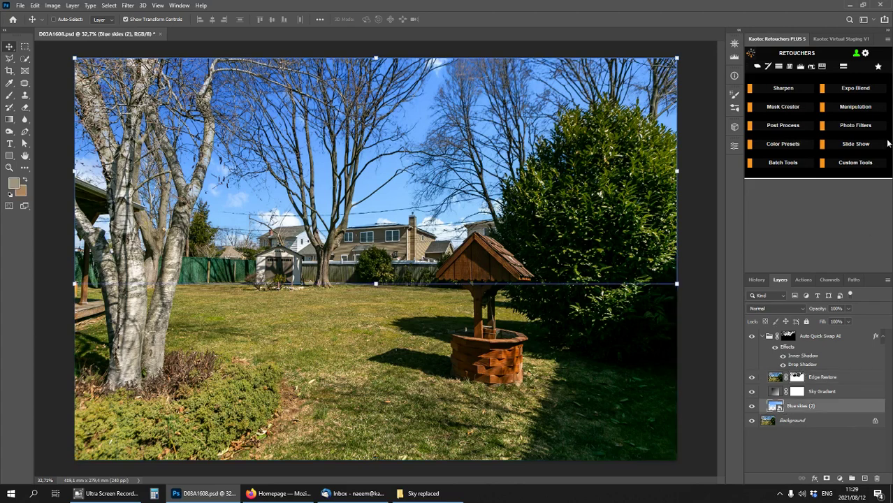
click(863, 107)
click(781, 97)
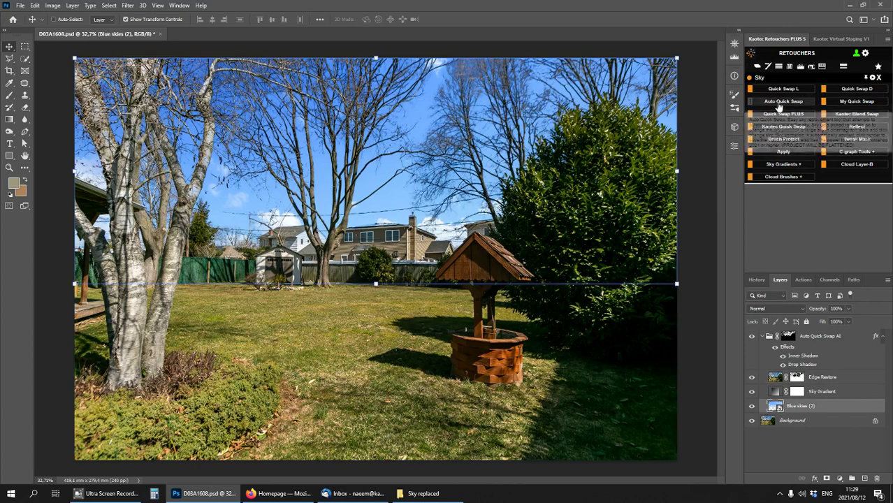
click(861, 153)
click(793, 142)
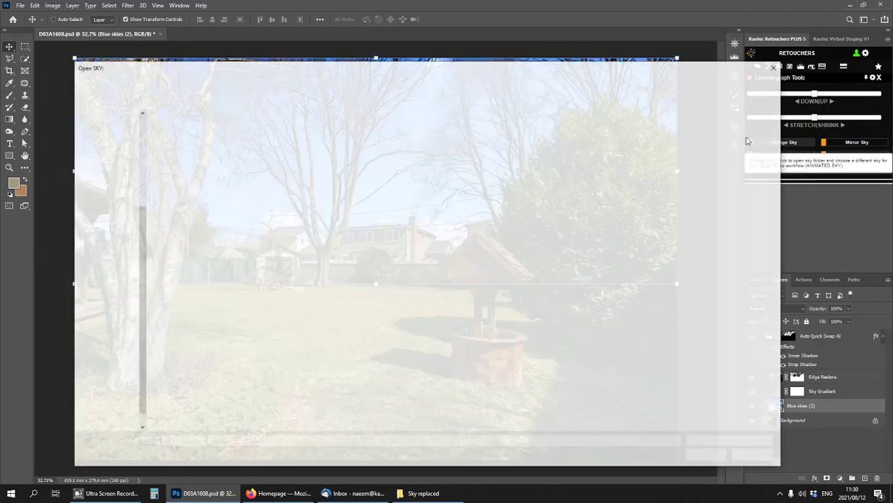
drag(332, 70, 372, 58)
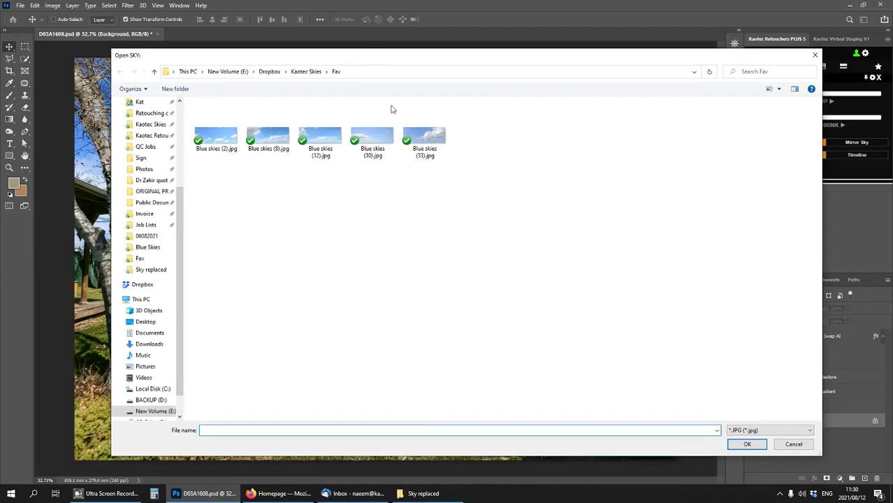
double_click(372, 140)
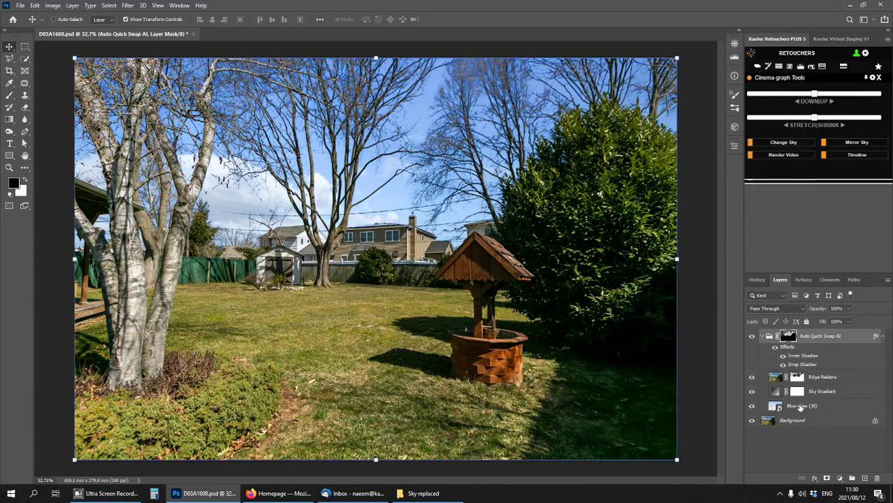
- Move the Blue skies (30) sky layer upward and slightly left behind the trees
click(800, 407)
drag(419, 205, 411, 176)
drag(381, 145, 385, 137)
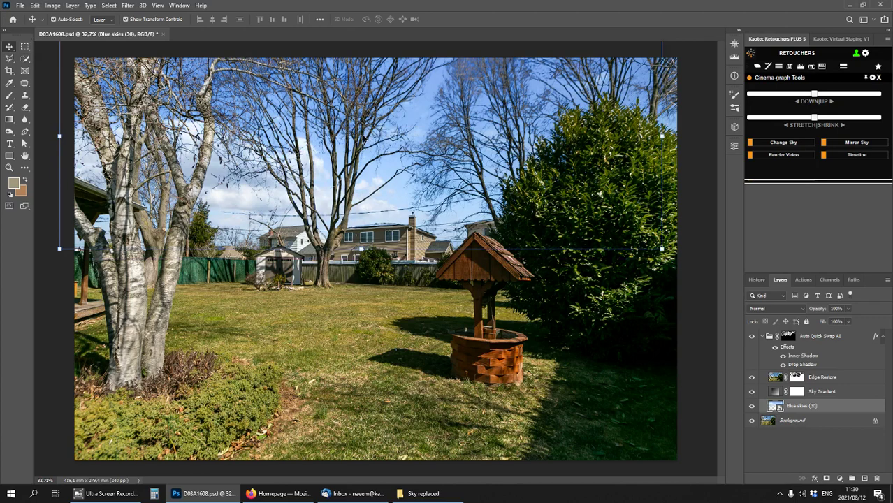
drag(363, 139, 304, 217)
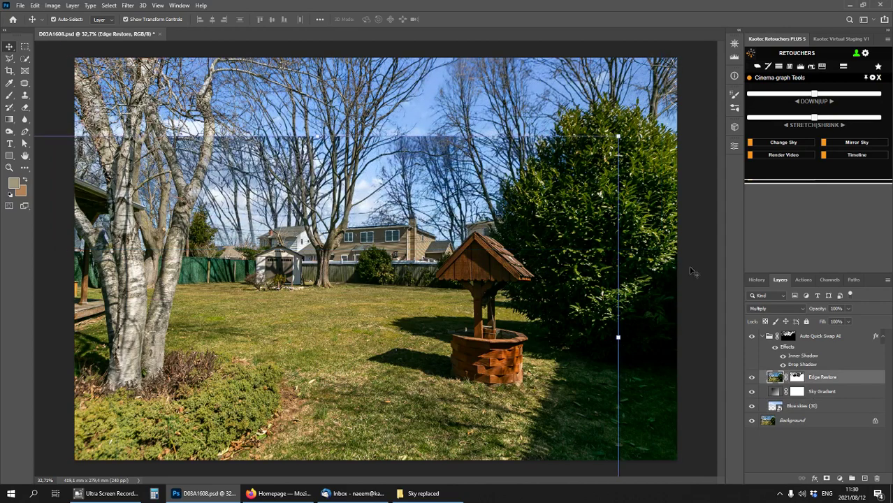
key(ctrl+z)
click(90, 49)
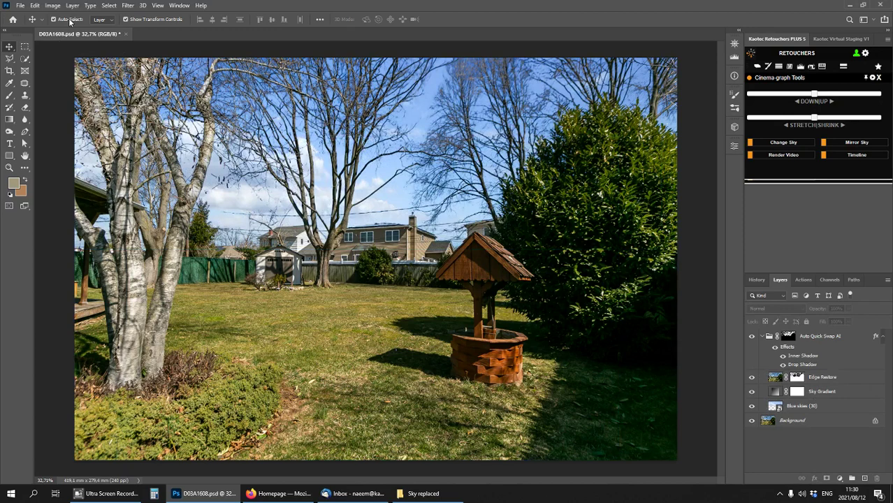
click(140, 21)
- Select the Blue skies (30) layer and try distorting the lower-right corner of the sky inward
click(786, 406)
scroll(374, 180, down, 1)
scroll(370, 183, down, 1)
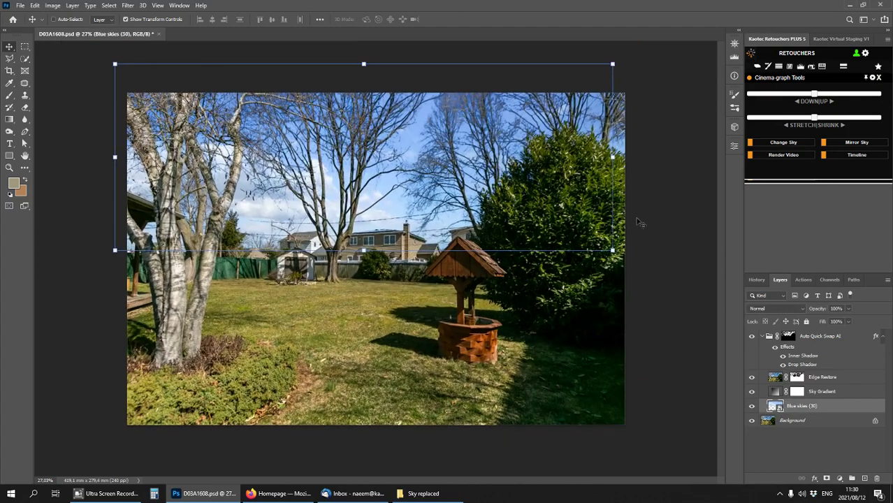
drag(612, 250, 612, 253)
drag(612, 254, 598, 242)
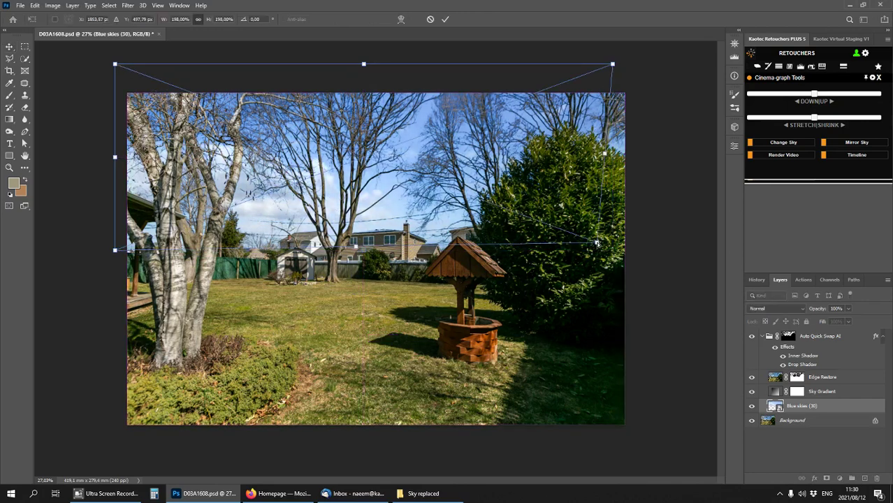
key(Return)
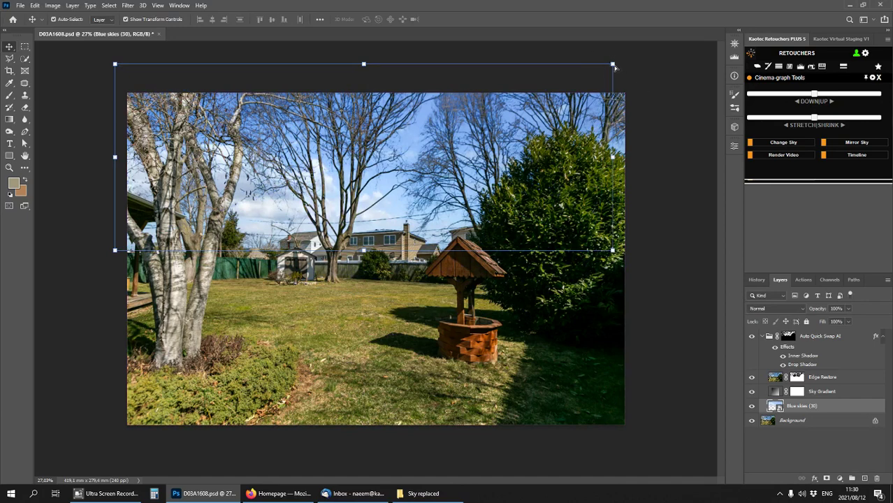
- Try reshaping the Blue skies (30) sky by distorting its corners and its upper and lower edges
mouse_move(614, 67)
mouse_down()
mouse_move(605, 65)
mouse_move(622, 84)
mouse_move(623, 61)
mouse_move(626, 75)
mouse_up()
drag(642, 264, 643, 267)
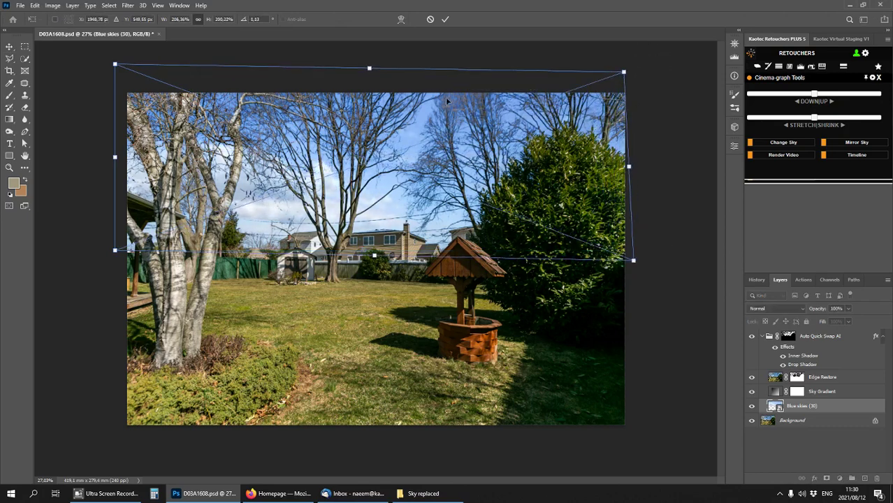
mouse_move(375, 74)
mouse_down()
mouse_move(407, 81)
mouse_move(377, 60)
mouse_move(376, 75)
mouse_up()
mouse_move(374, 257)
mouse_down()
mouse_move(371, 212)
mouse_move(367, 260)
mouse_up()
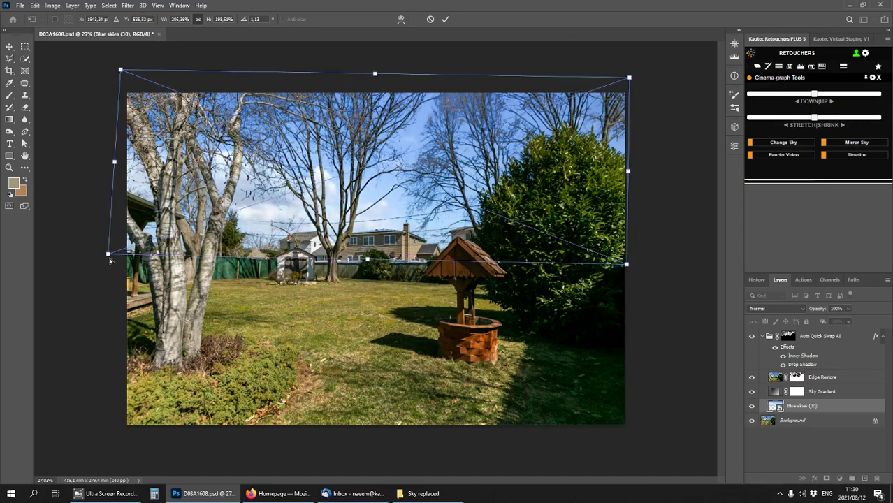
drag(109, 256, 121, 256)
drag(125, 77, 125, 85)
key(Return)
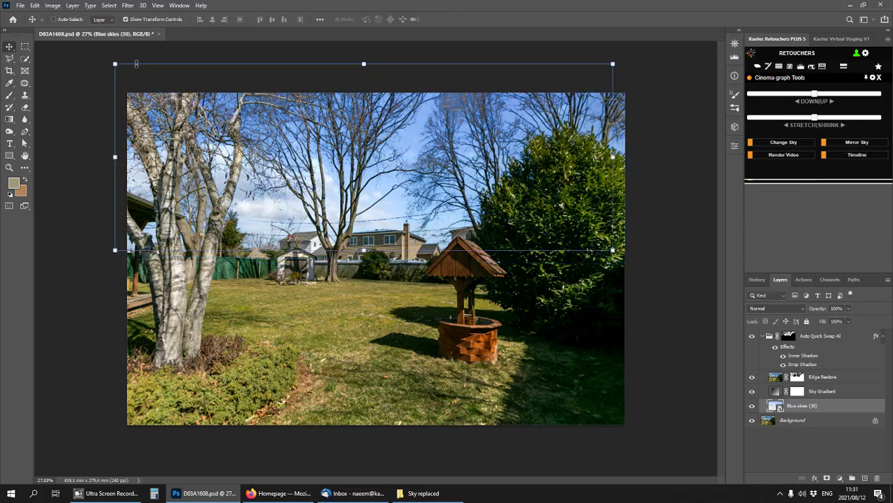
- Close D03A1608.psd without saving the changes
key(ctrl+0)
key(ctrl+w)
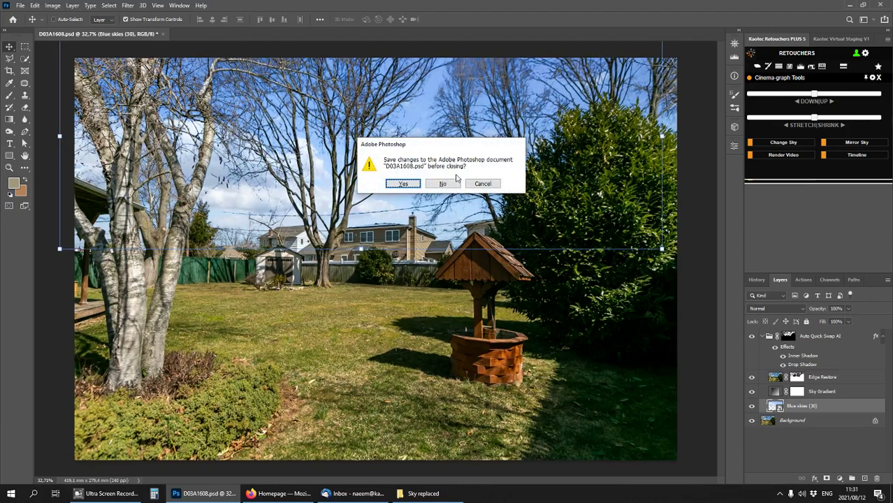
click(449, 184)
- Open IMG_8961.psd from the Sky replaced folder in Photoshop
click(425, 494)
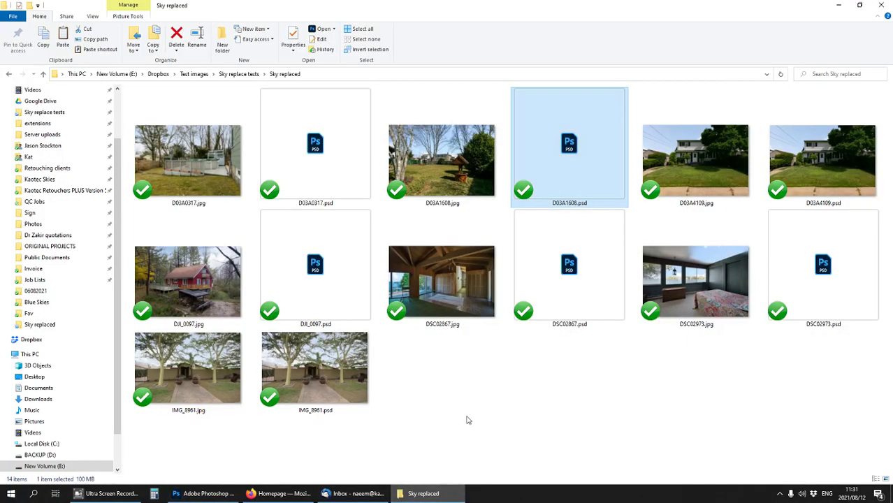
double_click(297, 369)
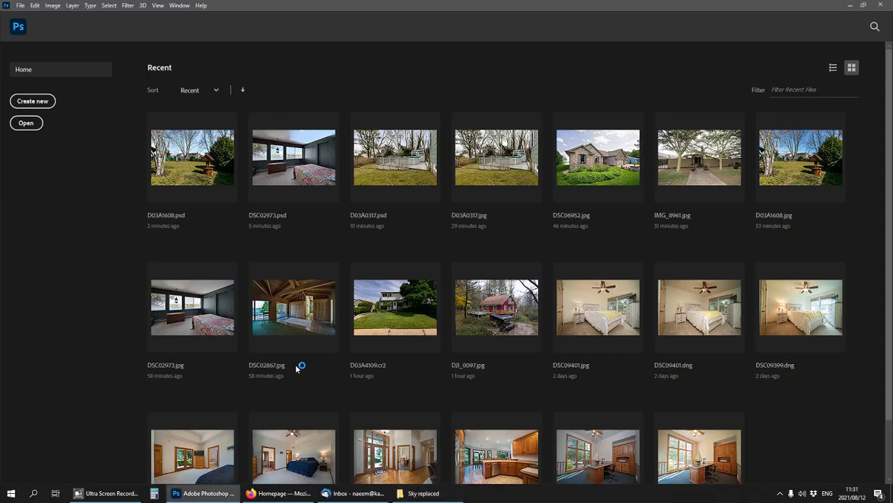
scroll(400, 241, down, 1)
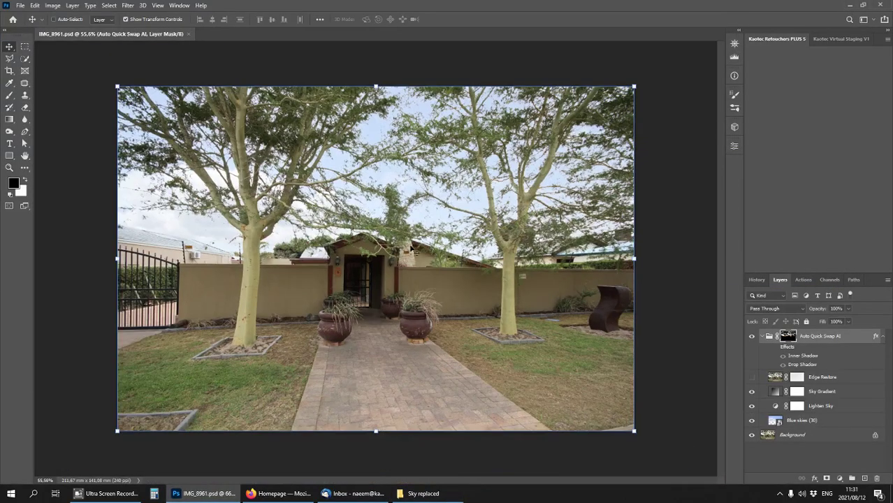
scroll(769, 361, up, 3)
scroll(789, 356, down, 1)
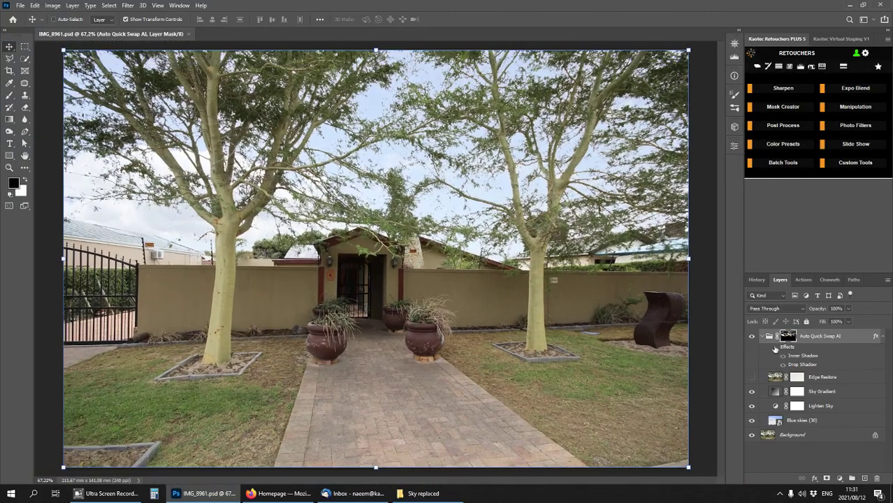
- Turn on the Auto Quick Swap AI group's effects and the Edge Restore layer, and delete the Lighten Sky layer
click(751, 377)
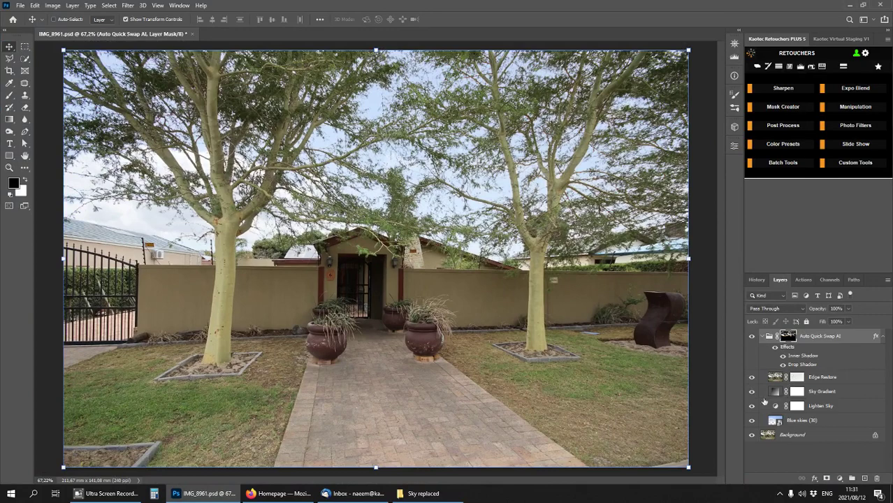
drag(871, 490, 877, 479)
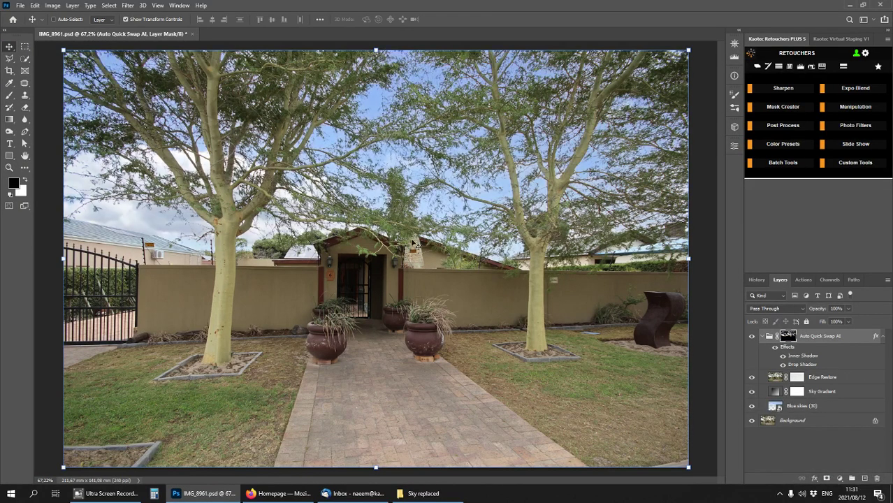
scroll(412, 242, down, 1)
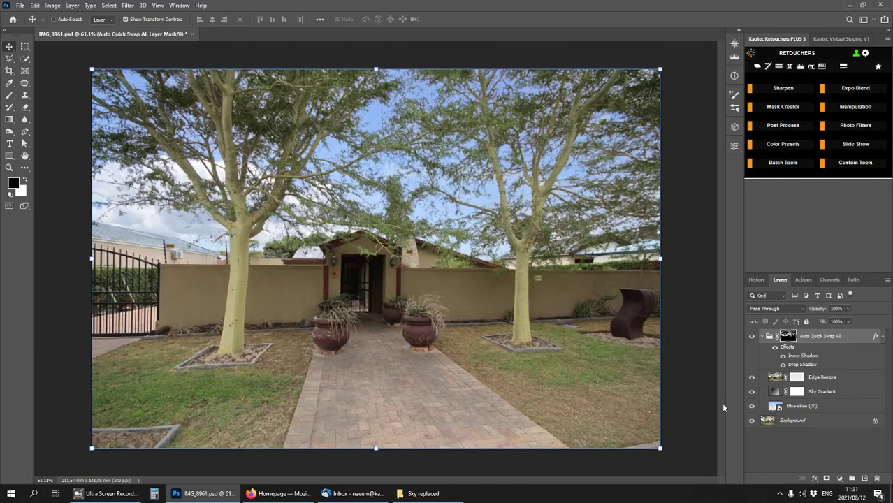
- Compare the picture with Edge Restore hidden and shown, and set that layer's mask feather to 1000 px
click(751, 377)
click(751, 377)
double_click(797, 378)
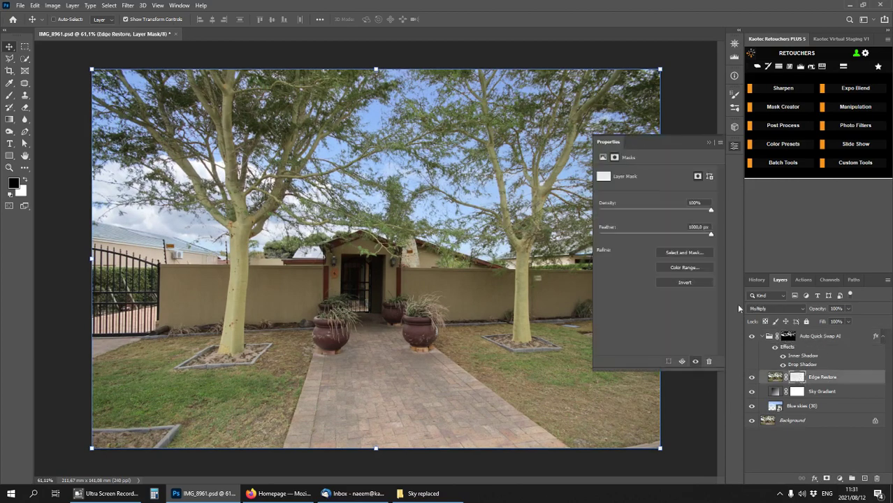
drag(708, 236, 728, 244)
click(734, 145)
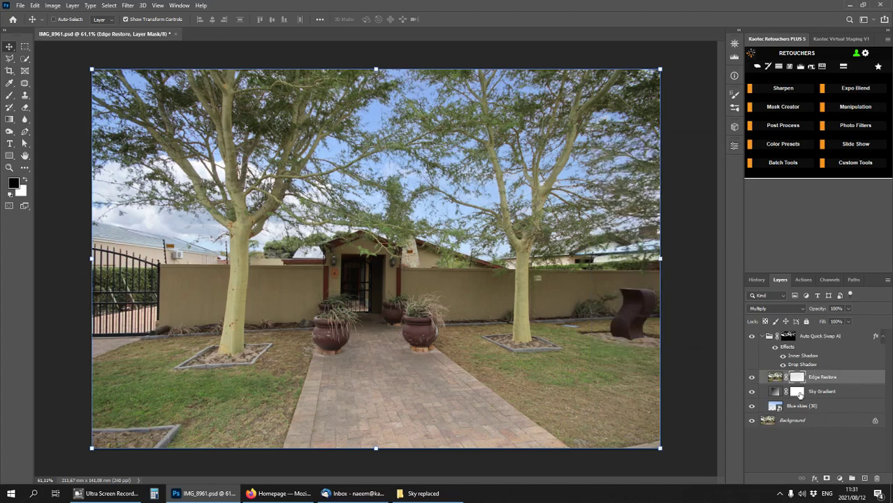
- Try feathering the Sky Gradient layer's mask and return the feather to 0 px
double_click(799, 393)
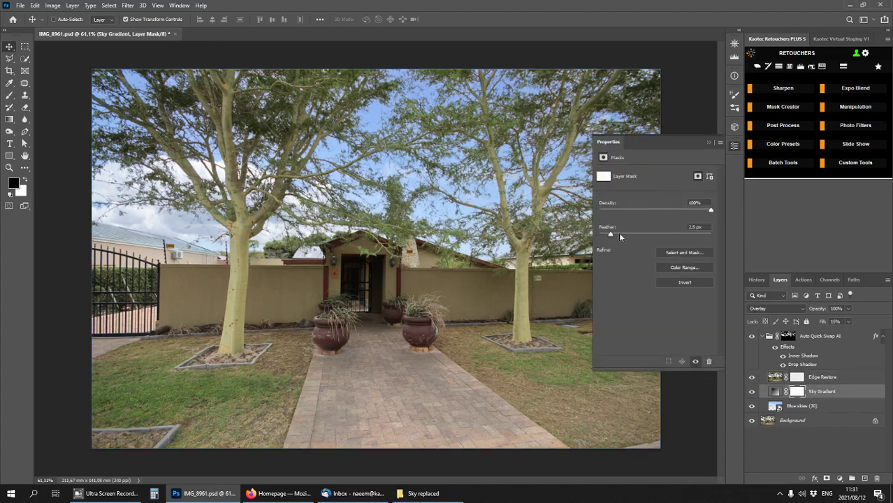
drag(620, 236, 471, 240)
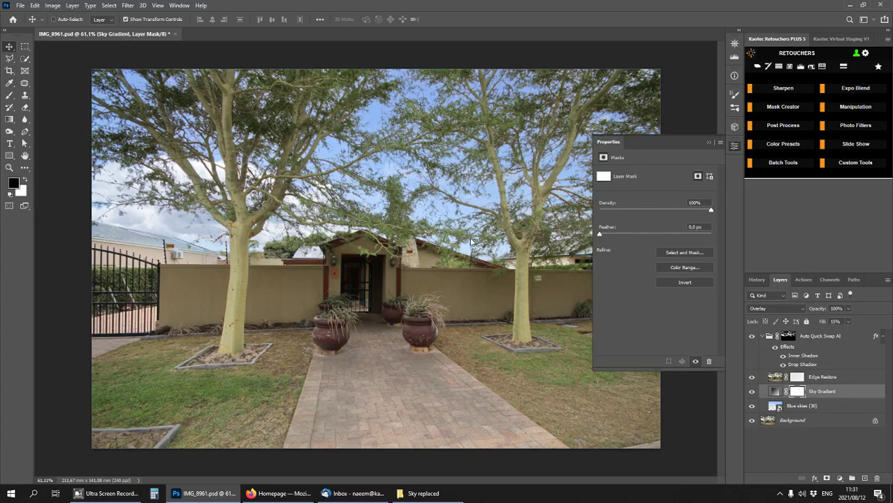
click(734, 146)
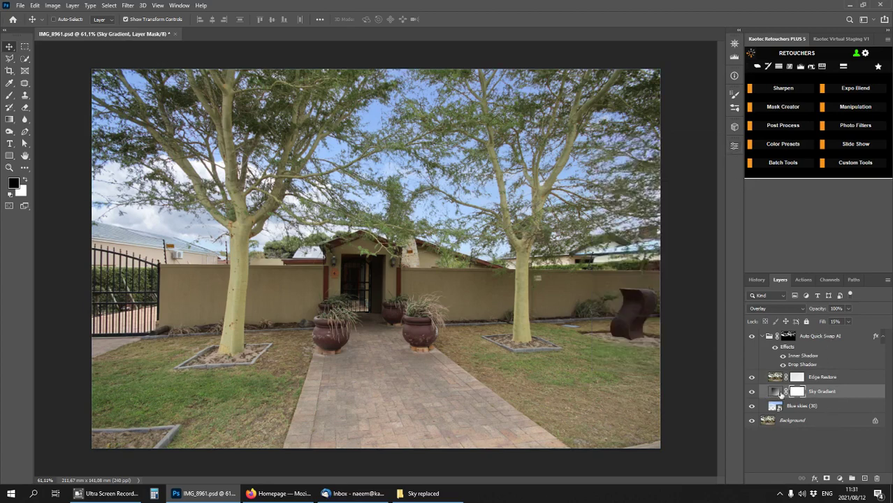
- Shift the Blue skies (30) layer slightly upward so its lower edge sits level with the top of the garden wall
click(779, 408)
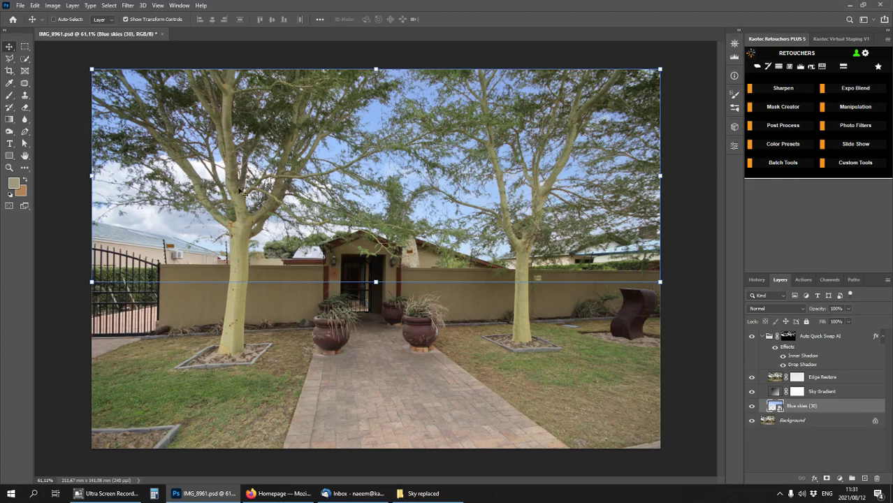
drag(461, 208, 503, 174)
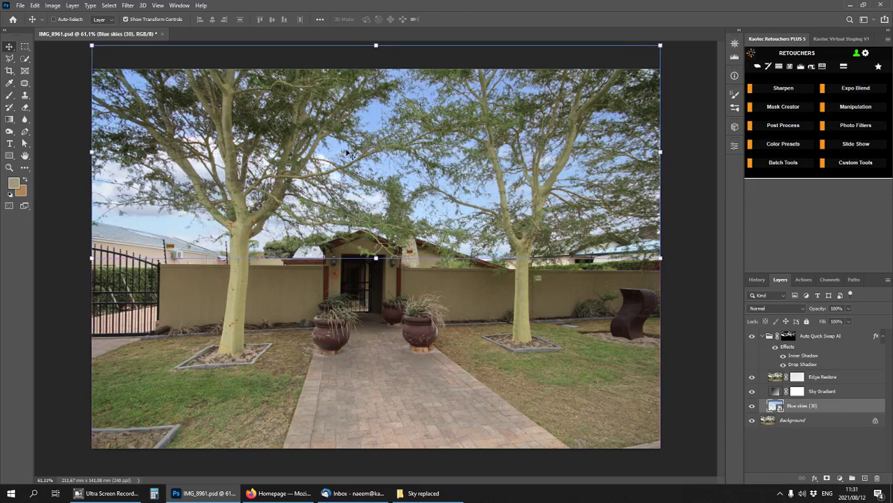
mouse_move(450, 141)
mouse_down()
mouse_move(447, 196)
mouse_move(450, 106)
mouse_move(445, 153)
mouse_move(445, 132)
mouse_move(442, 142)
mouse_up()
mouse_move(451, 183)
mouse_down()
mouse_move(450, 277)
mouse_move(459, 144)
mouse_move(456, 193)
mouse_up()
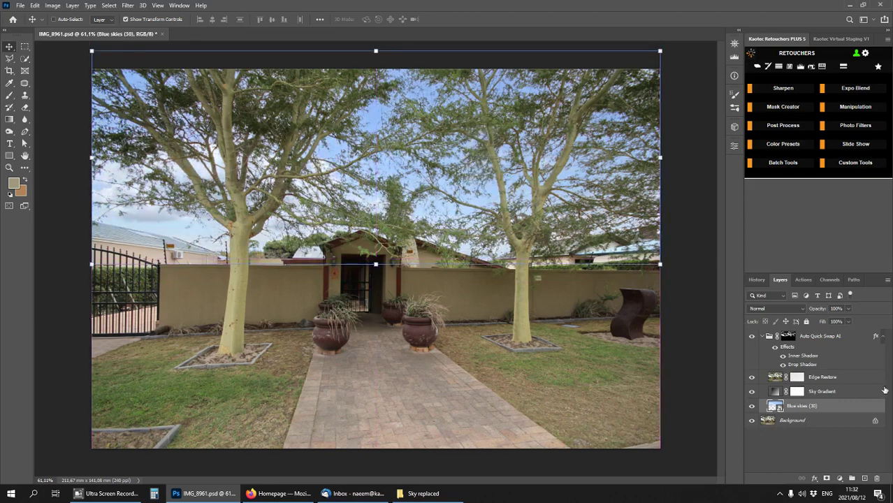
- Display the Auto Quick Swap AI group's mask and burn its shadows at 33% exposure over the buildings on the left
click(785, 339)
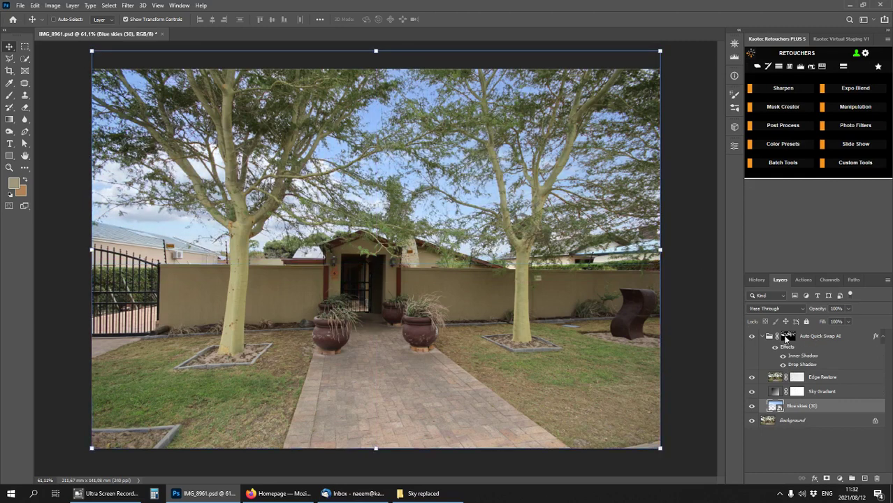
alt+click(786, 339)
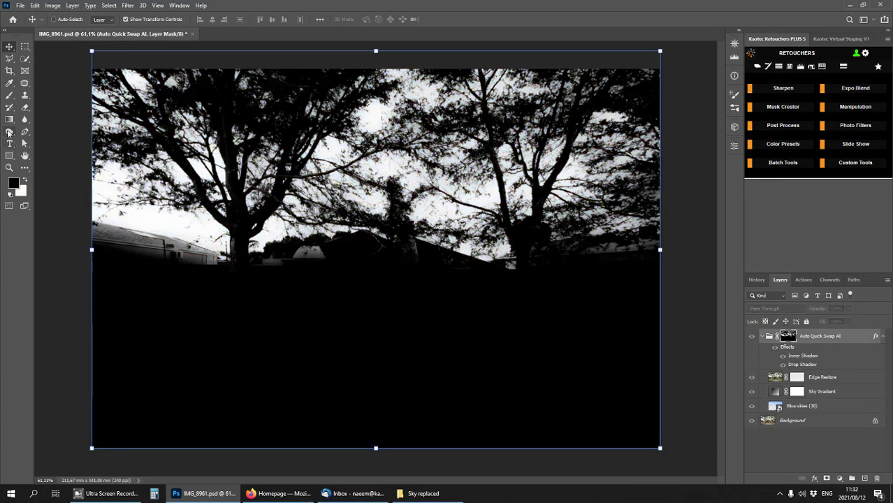
click(8, 132)
scroll(357, 262, up, 4)
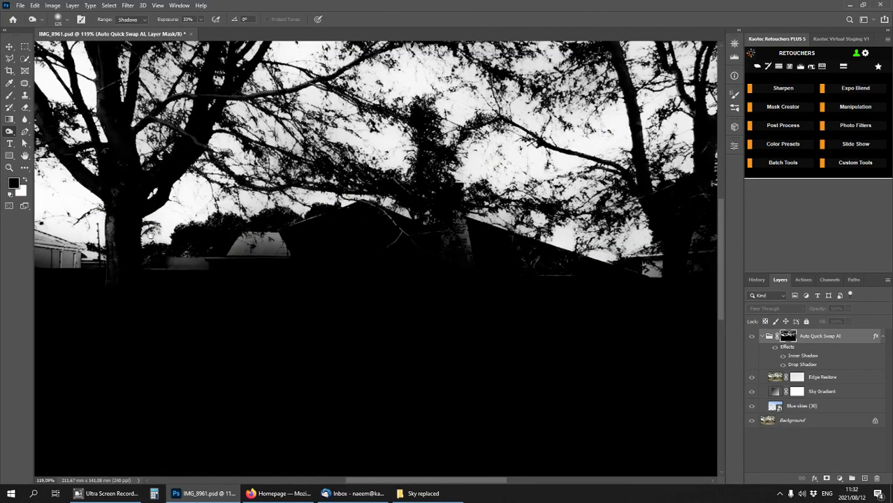
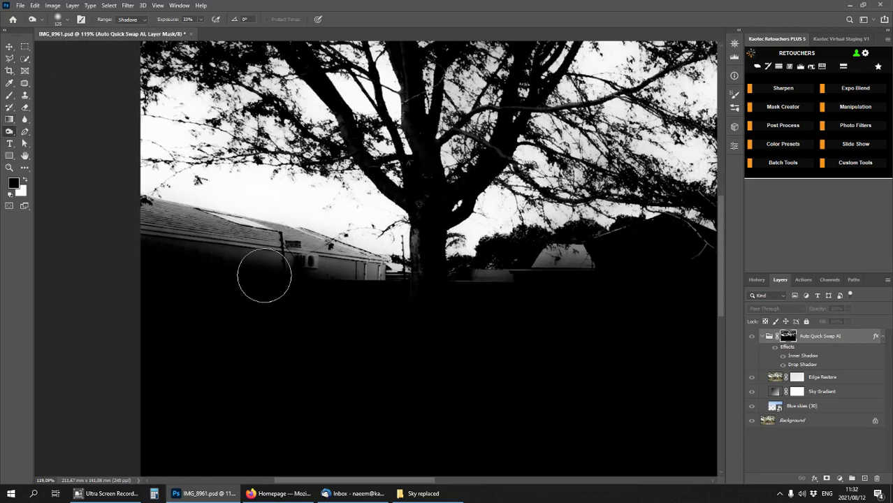
mouse_move(265, 273)
mouse_down()
mouse_move(362, 285)
mouse_move(278, 255)
mouse_move(374, 255)
mouse_move(103, 213)
mouse_move(180, 233)
mouse_move(123, 210)
mouse_move(97, 211)
mouse_move(272, 251)
mouse_move(123, 225)
mouse_move(345, 278)
mouse_move(365, 275)
mouse_move(302, 255)
mouse_move(357, 275)
mouse_move(320, 261)
mouse_move(341, 264)
mouse_move(345, 251)
mouse_move(325, 245)
mouse_move(357, 266)
mouse_move(318, 256)
mouse_move(501, 287)
mouse_move(532, 278)
mouse_move(528, 286)
mouse_move(501, 258)
mouse_move(605, 256)
mouse_move(568, 267)
mouse_move(615, 267)
mouse_up()
- Burn away the remaining grey streaks along the left roof edge in the mask with a smaller brush
scroll(309, 255, up, 3)
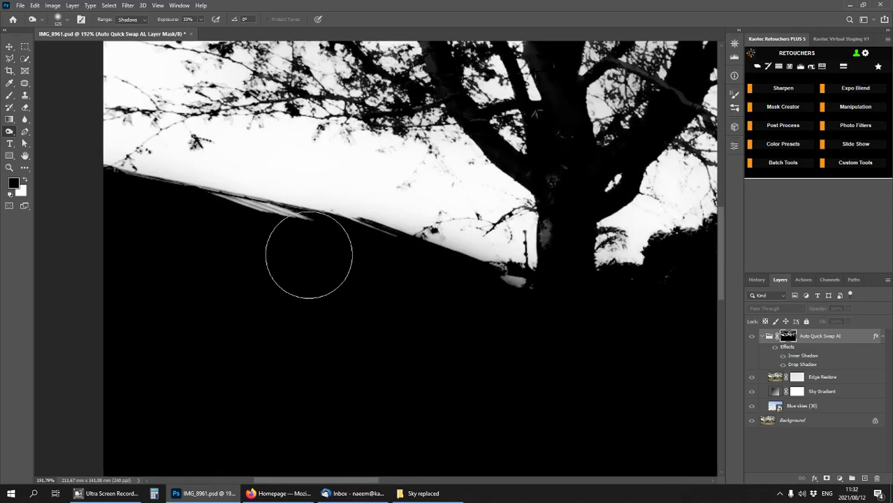
key(bracketleft)
key(bracketleft)
key(bracketleft)
key(bracketleft)
key(bracketleft)
key(bracketleft)
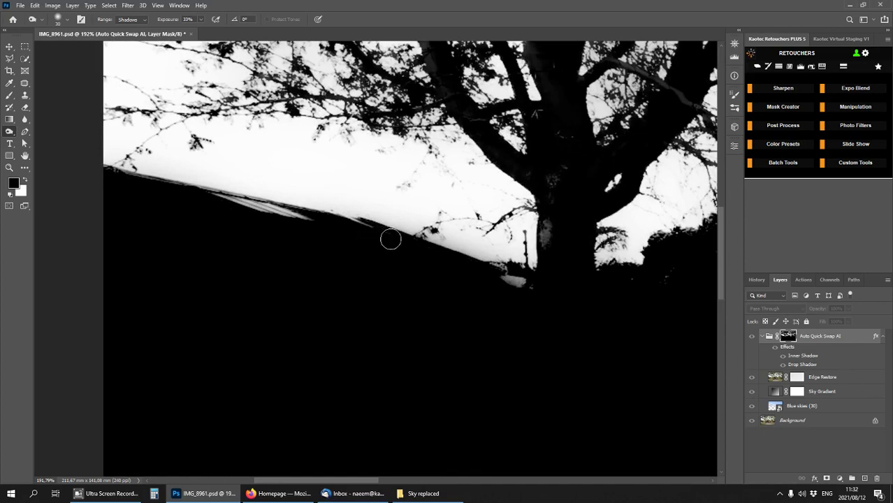
mouse_move(289, 218)
mouse_down()
mouse_move(207, 202)
mouse_move(302, 220)
mouse_move(211, 195)
mouse_move(101, 185)
mouse_up()
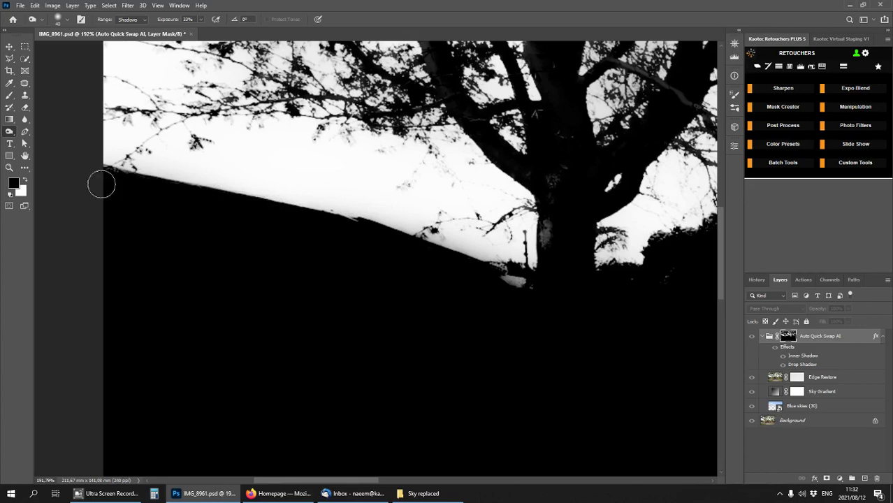
- Burn the grey patches over the hedge, entrance roof and chimney in the middle of the mask to black
key(space)
drag(579, 324, 379, 289)
mouse_move(346, 257)
mouse_down()
mouse_move(299, 238)
mouse_move(312, 247)
mouse_up()
key(space)
drag(470, 272, 378, 259)
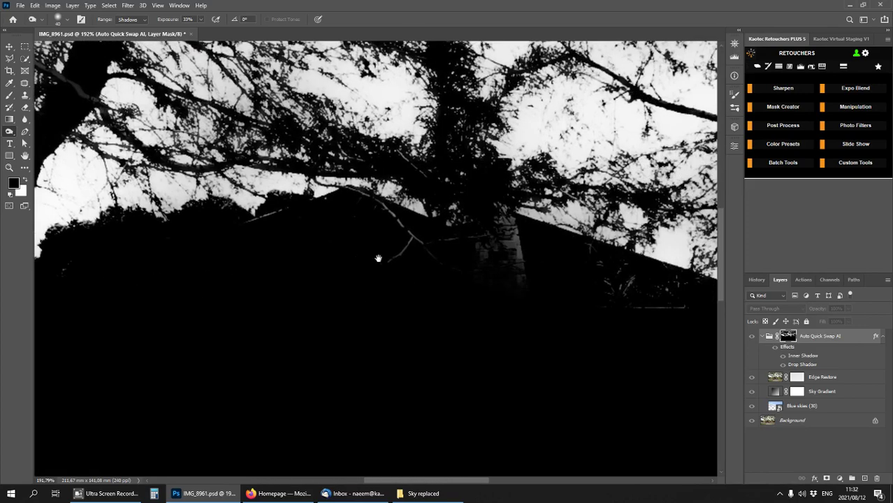
mouse_move(274, 219)
mouse_down()
mouse_move(440, 232)
mouse_move(360, 206)
mouse_move(521, 295)
mouse_move(388, 261)
mouse_move(567, 258)
mouse_move(521, 222)
mouse_move(512, 232)
mouse_move(497, 224)
mouse_move(303, 262)
mouse_move(288, 218)
mouse_up()
- Burn the grey building and wall areas beneath the right-hand tree to black in the mask
key(space)
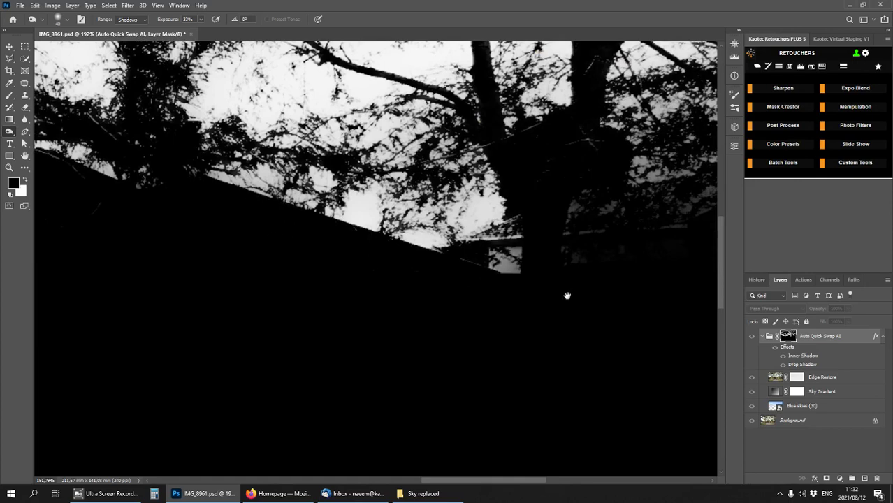
drag(566, 296, 285, 308)
mouse_move(220, 267)
mouse_down()
mouse_move(231, 243)
mouse_move(248, 237)
mouse_move(194, 253)
mouse_move(247, 243)
mouse_move(213, 251)
mouse_move(203, 283)
mouse_move(188, 292)
mouse_move(319, 229)
mouse_move(305, 206)
mouse_up()
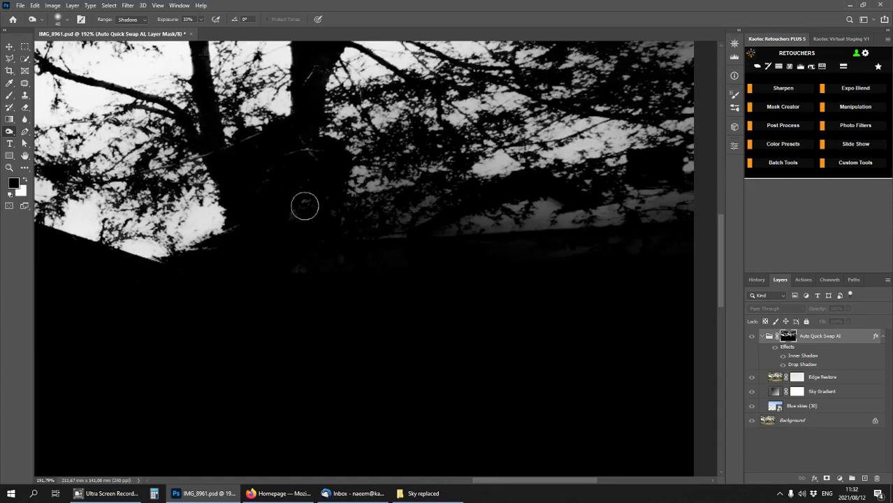
mouse_move(409, 239)
mouse_down()
mouse_move(218, 292)
mouse_move(551, 237)
mouse_move(510, 231)
mouse_move(543, 228)
mouse_move(554, 240)
mouse_move(418, 248)
mouse_move(362, 241)
mouse_move(362, 269)
mouse_move(430, 256)
mouse_up()
mouse_move(408, 297)
mouse_down()
mouse_move(192, 308)
mouse_move(213, 286)
mouse_move(308, 291)
mouse_up()
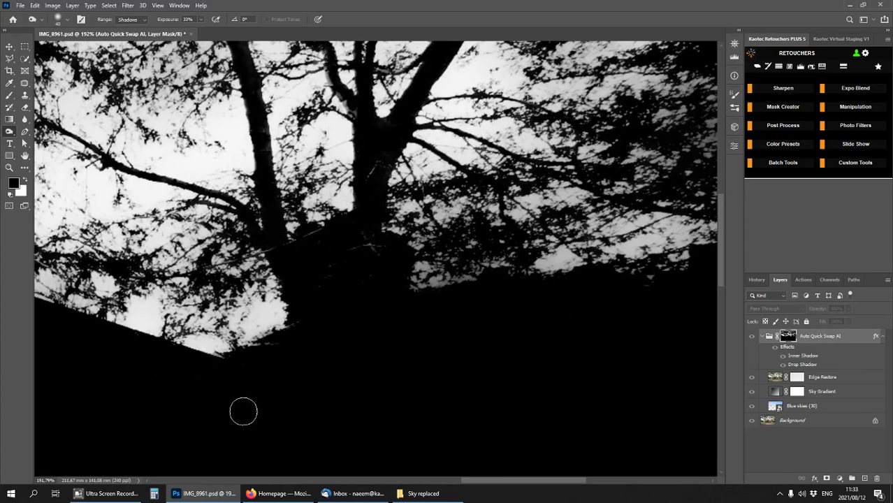
- Try burning the right-hand tree's foliage in the mask with a much larger brush, and undo the last change
key(])
key(])
key(])
key(])
key(])
key(])
key(])
key(])
key(])
mouse_move(274, 118)
mouse_down()
mouse_move(338, 214)
mouse_move(162, 227)
mouse_move(519, 178)
mouse_move(28, 314)
mouse_move(568, 329)
mouse_move(379, 319)
mouse_move(335, 251)
mouse_up()
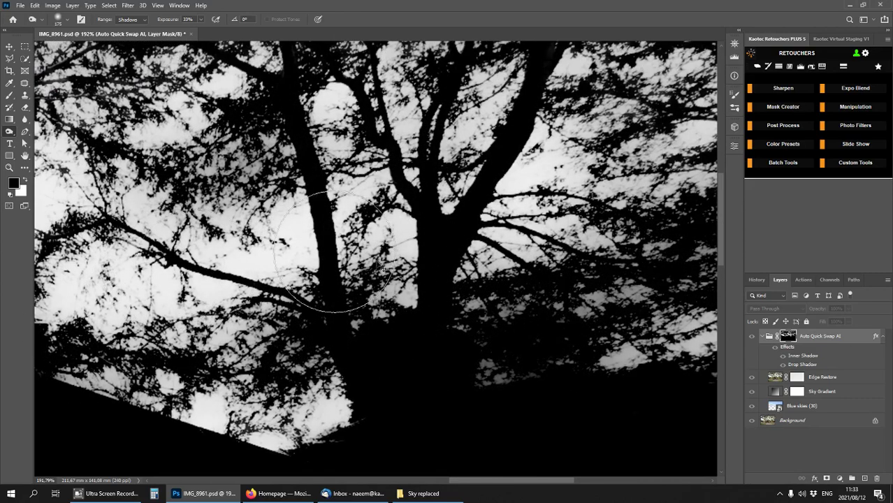
key(ctrl+z)
- Burn the grey spots on the left-hand tree's trunk in the mask to solid black
drag(320, 307, 329, 165)
drag(291, 275, 295, 250)
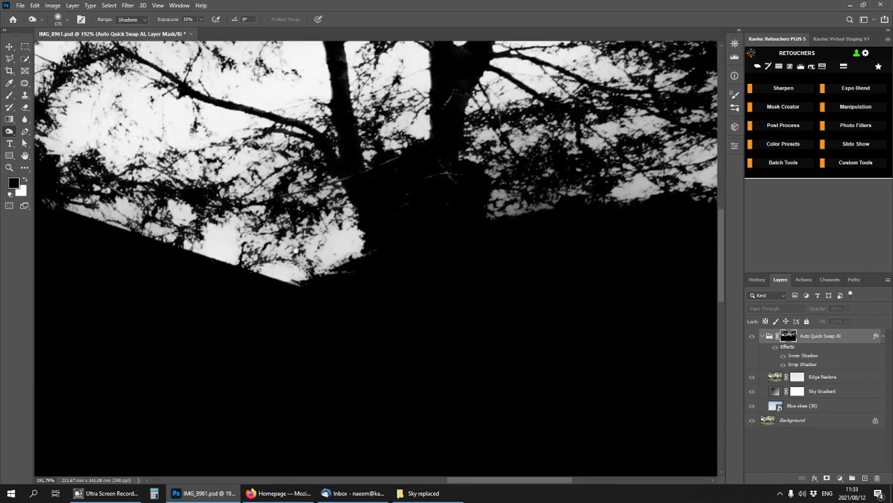
drag(451, 291, 600, 293)
drag(325, 297, 318, 310)
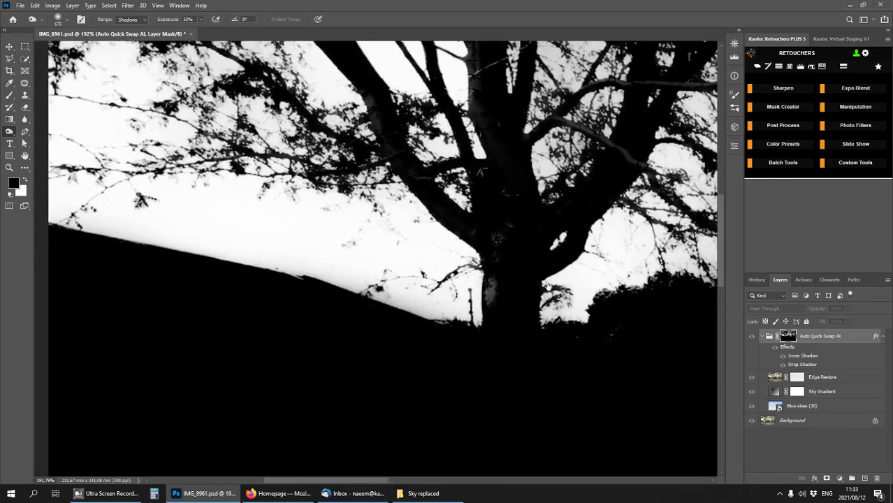
drag(549, 287, 475, 330)
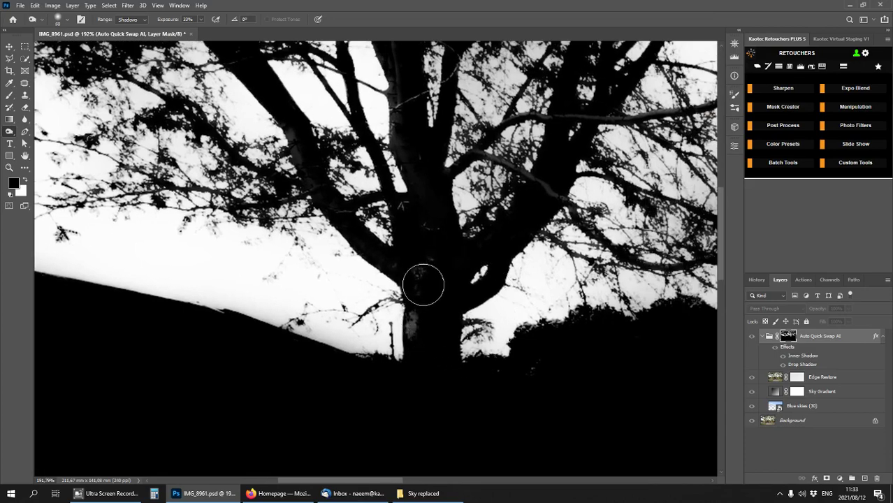
drag(477, 236, 451, 375)
drag(404, 315, 428, 224)
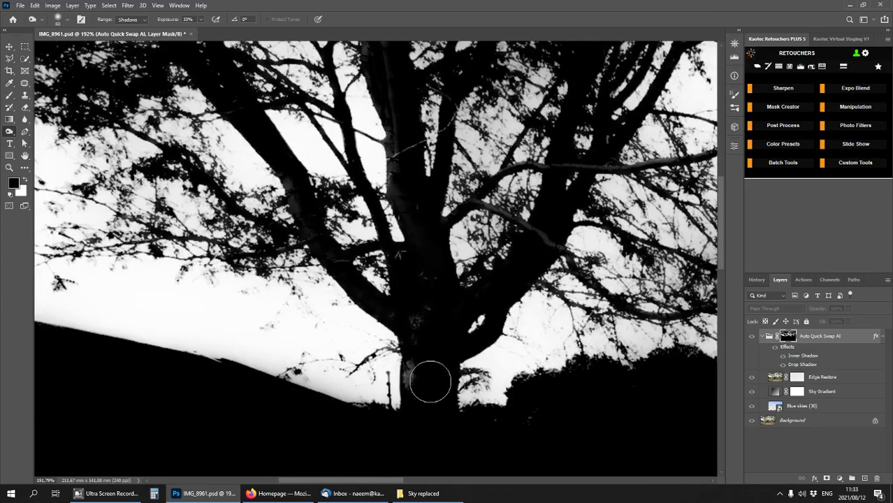
scroll(433, 352, up, 2)
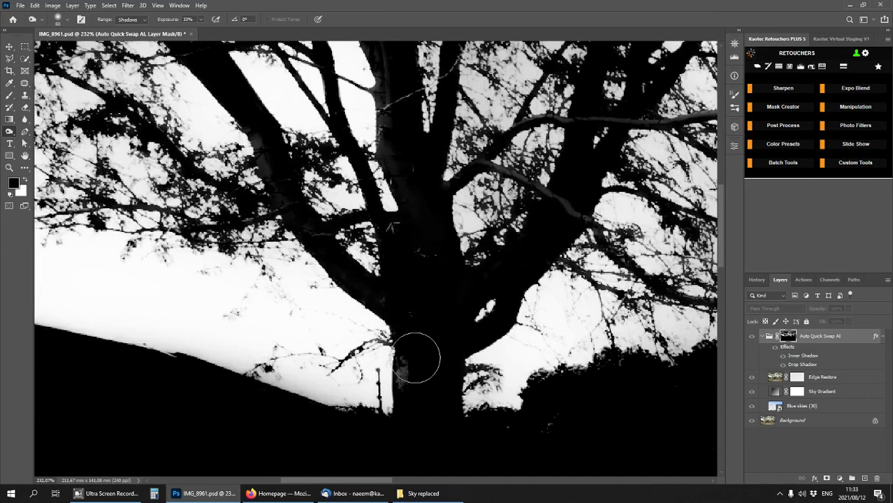
mouse_move(417, 357)
mouse_down()
mouse_move(404, 262)
mouse_move(415, 312)
mouse_move(524, 348)
mouse_move(460, 357)
mouse_move(408, 323)
mouse_up()
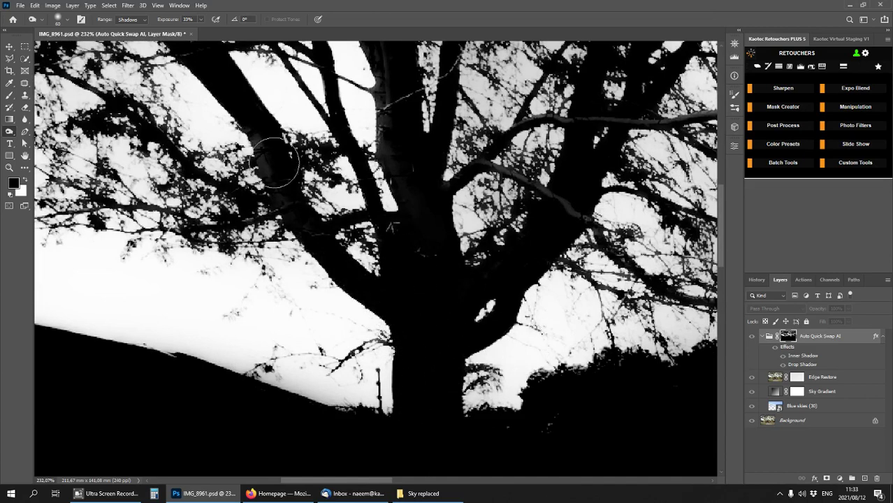
- Burn the left-hand tree's grey limbs and its long branch reaching towards the middle of the mask to black
mouse_move(425, 179)
mouse_down()
mouse_move(390, 327)
mouse_move(346, 139)
mouse_move(302, 307)
mouse_move(306, 276)
mouse_up()
drag(322, 236, 317, 262)
drag(426, 321, 369, 265)
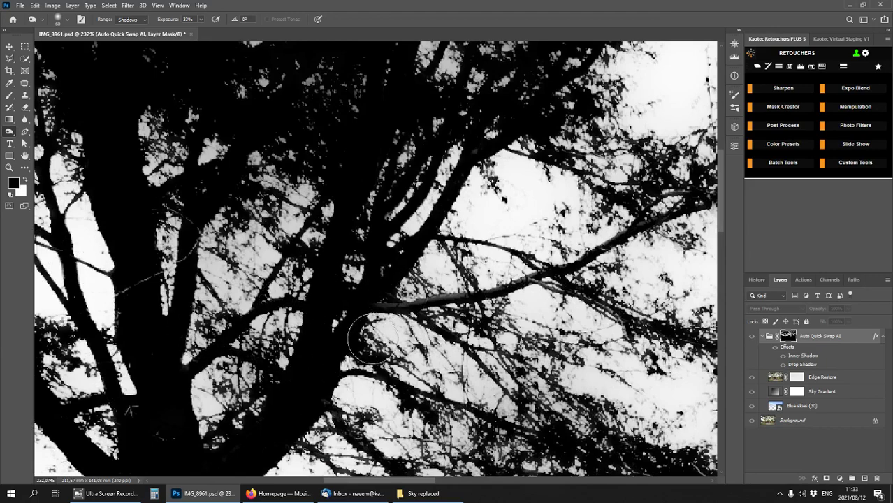
drag(601, 245, 335, 218)
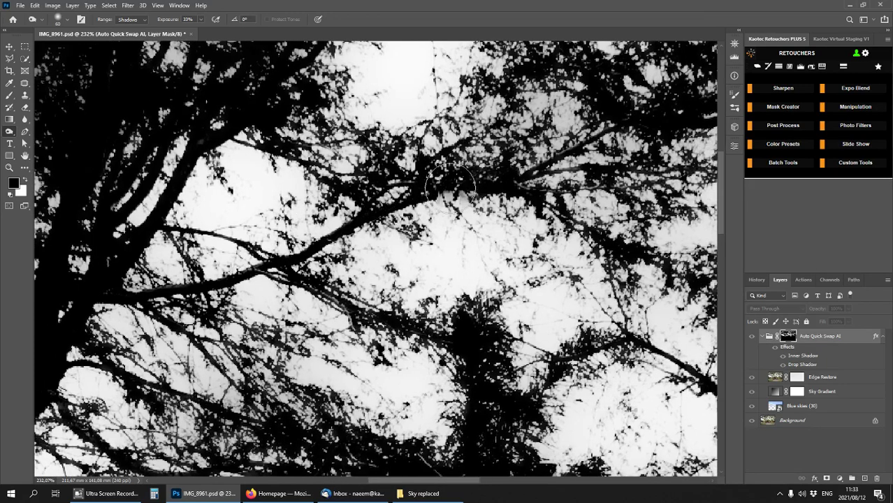
drag(622, 122, 517, 172)
drag(482, 405, 494, 141)
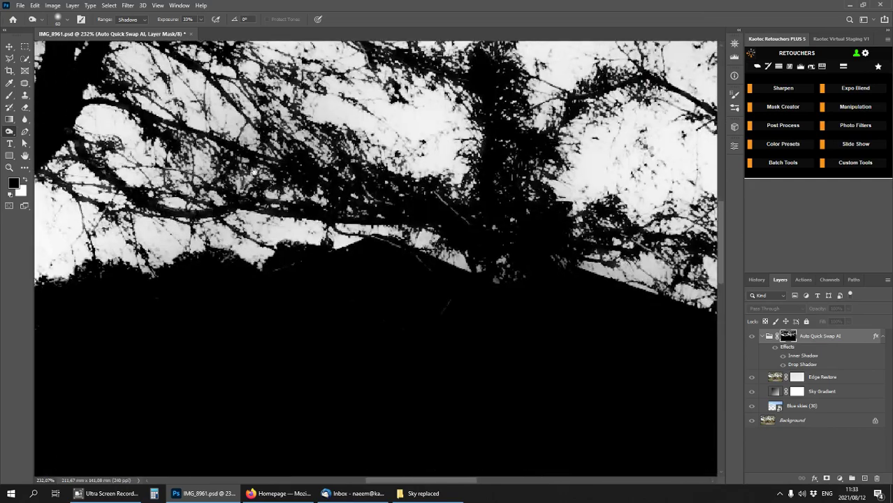
drag(269, 181, 531, 234)
mouse_move(486, 255)
mouse_down()
mouse_move(387, 253)
mouse_move(381, 246)
mouse_up()
drag(345, 180, 350, 213)
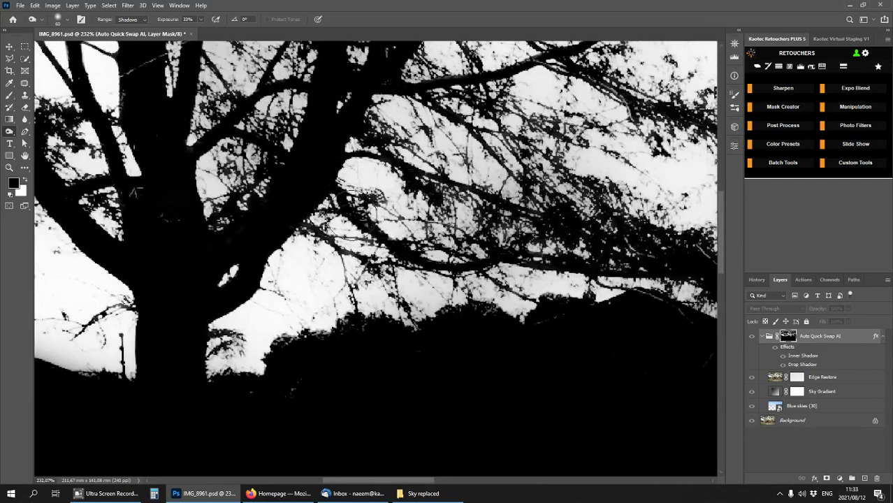
- Check the whole refined mask, return to the normal picture view and examine the sky around the trees
scroll(544, 216, down, 8)
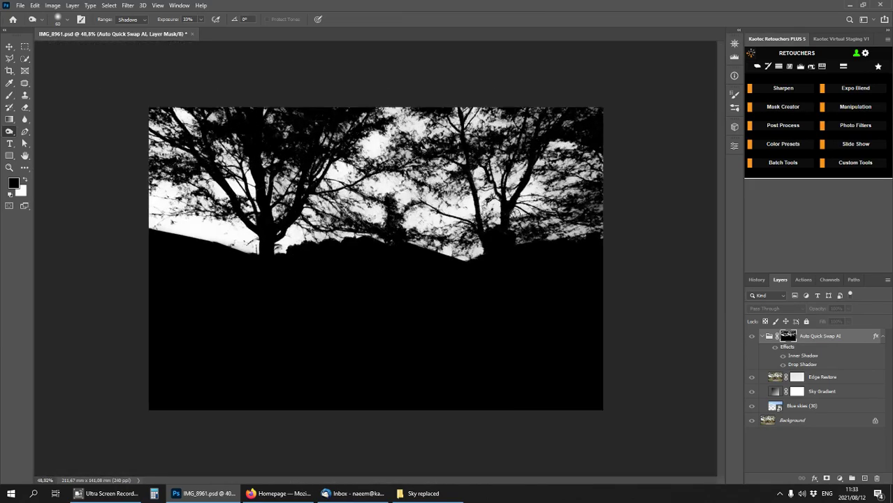
scroll(298, 116, up, 1)
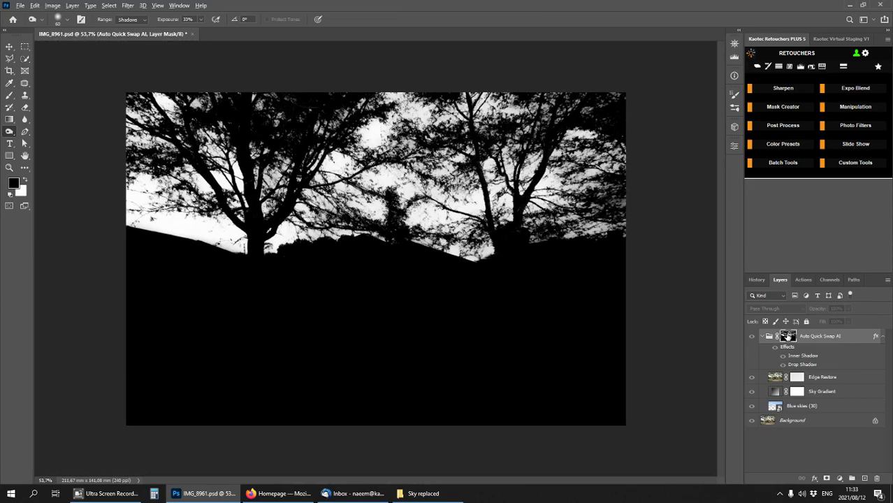
alt+click(788, 337)
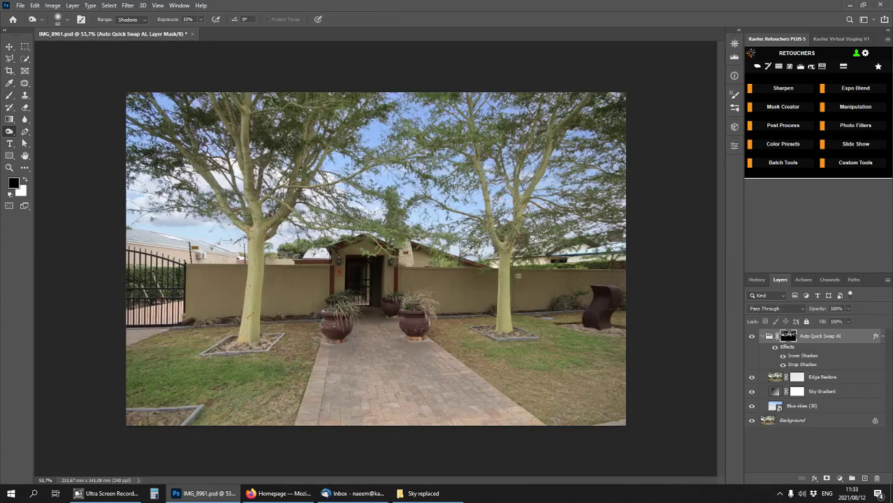
scroll(209, 250, up, 2)
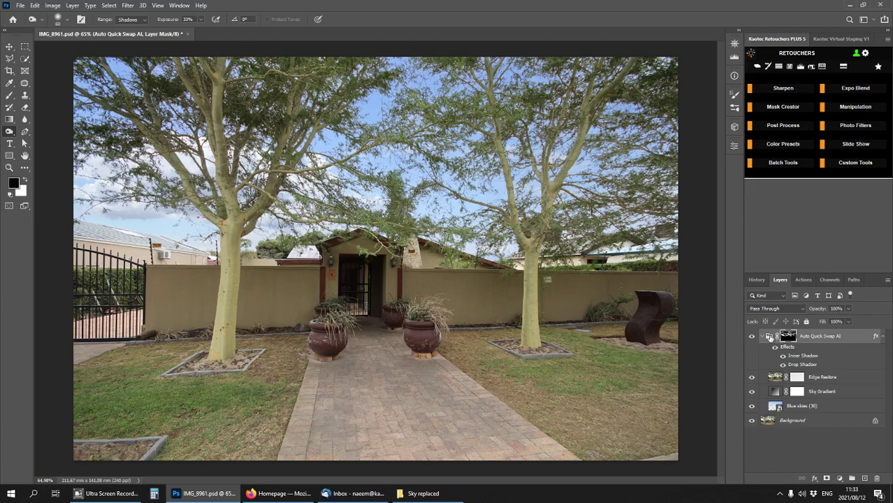
- Delete the Auto Quick Swap AI group and open Kaotec's Sky manipulation tools
drag(774, 340, 876, 478)
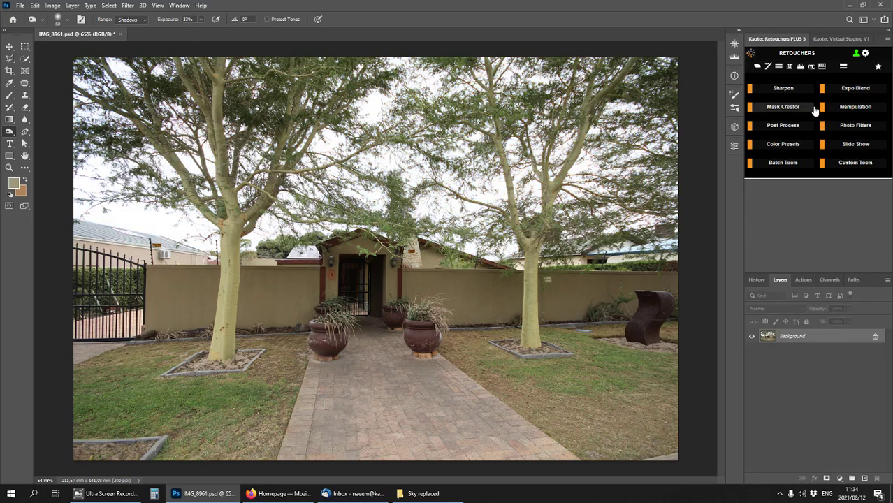
click(855, 108)
click(774, 105)
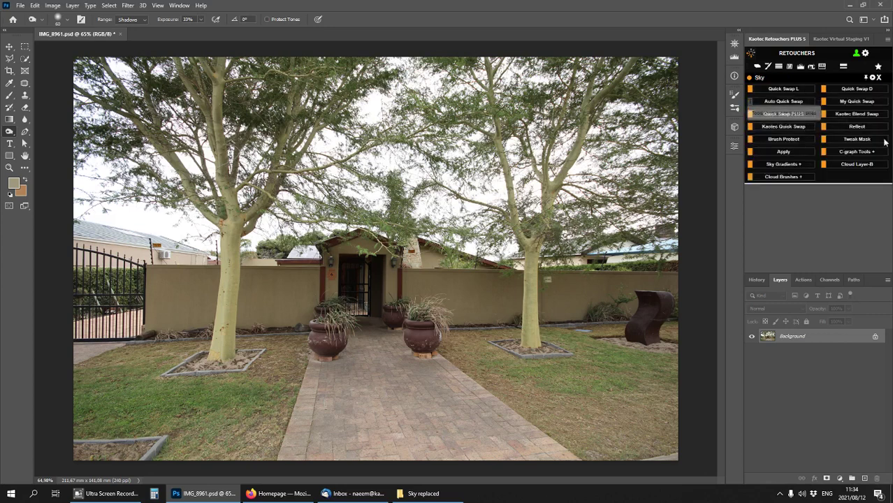
- Review the Auto Quick Swap options and run Auto Quick Swap on the Background photo
click(750, 102)
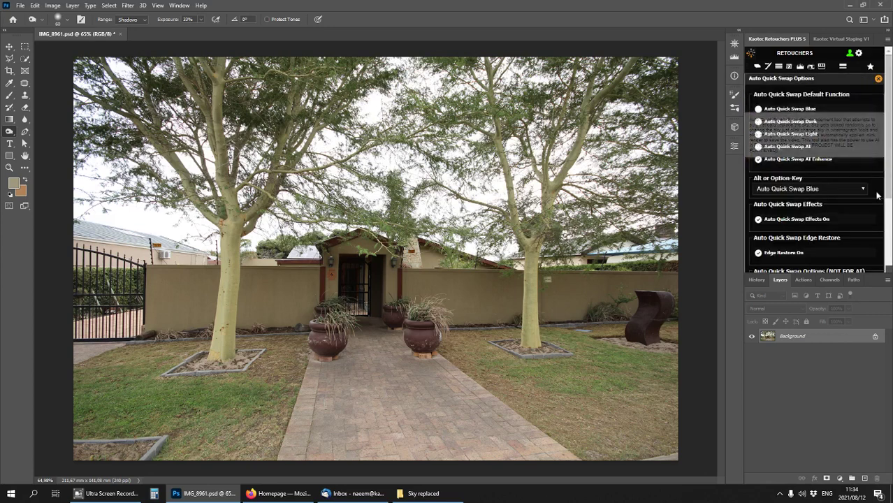
scroll(831, 239, down, 3)
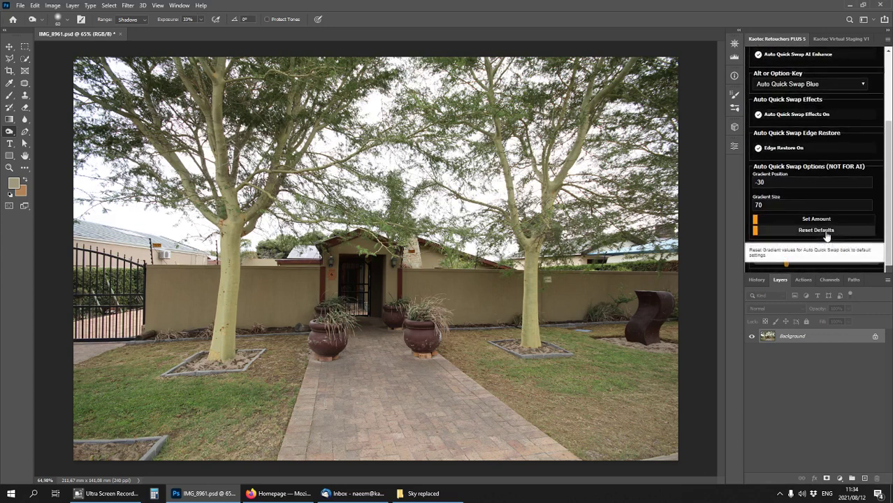
scroll(810, 218, up, 3)
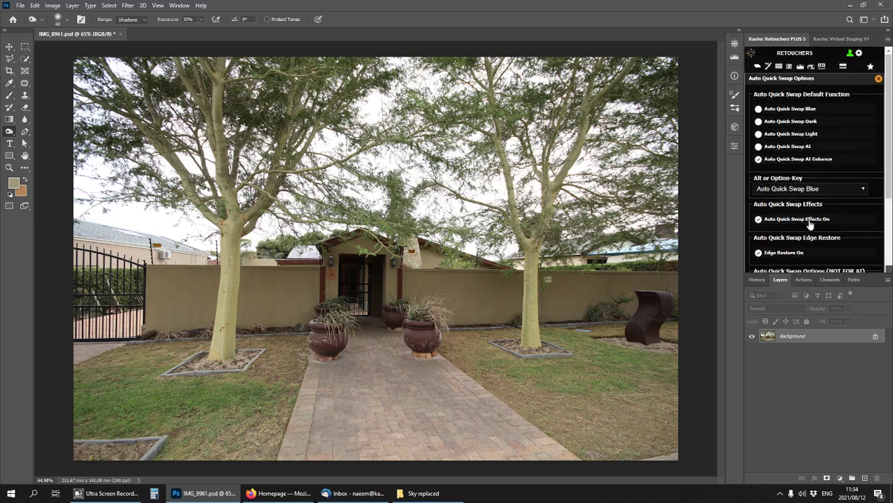
click(878, 79)
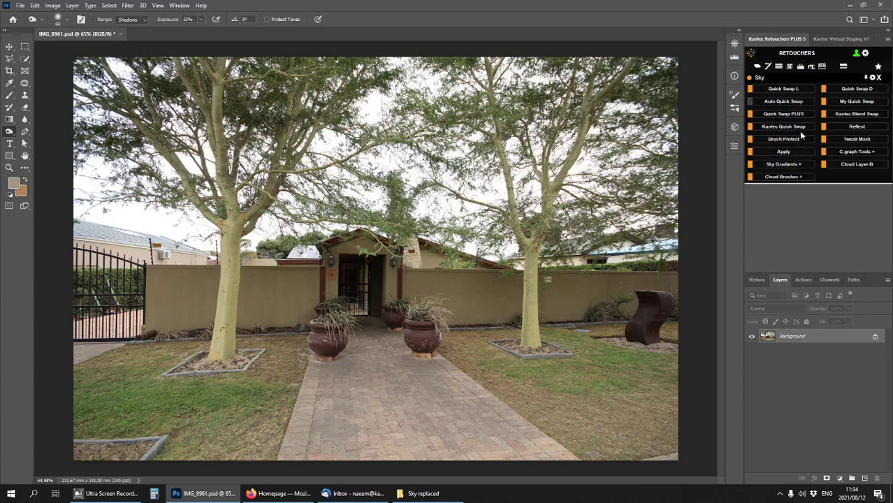
click(783, 102)
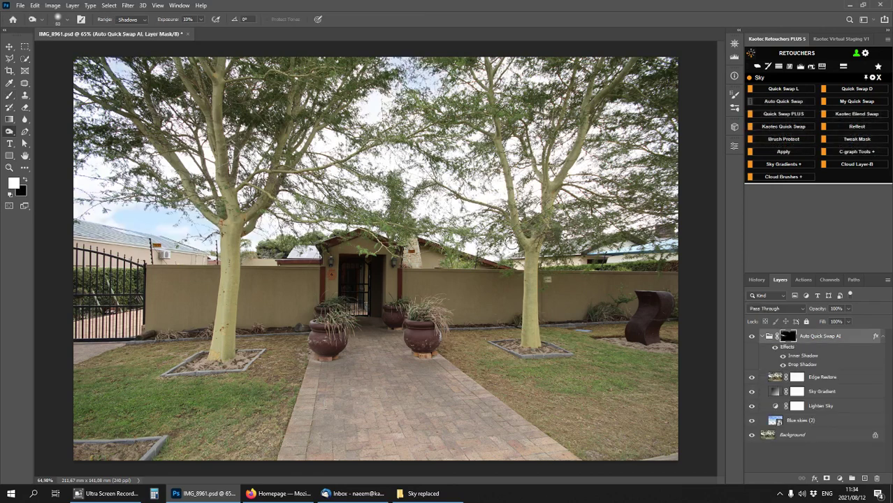
- Inspect the new Auto Quick Swap AI group's mask and close IMG_8961.psd without saving changes
alt+click(787, 338)
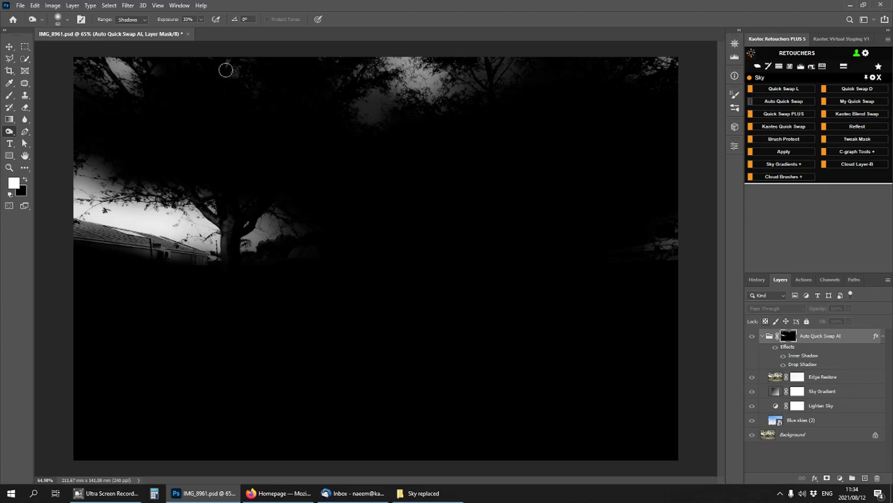
key(ctrl+w)
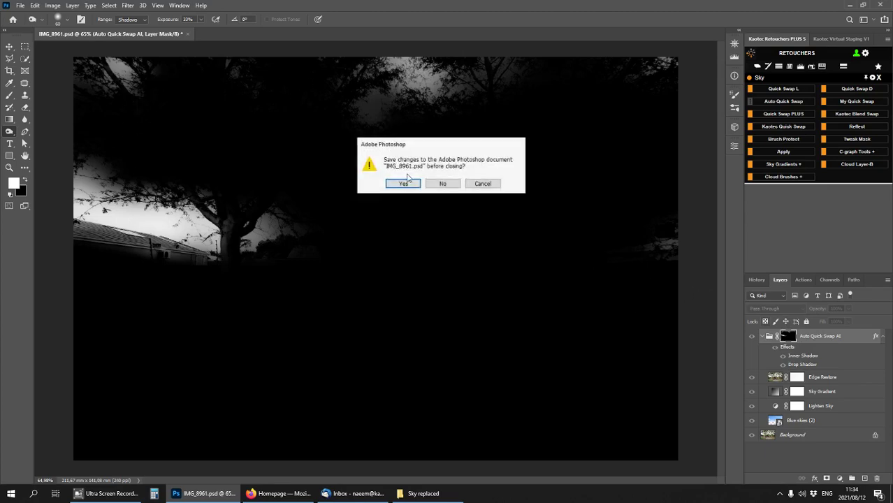
click(441, 182)
- Switch to File Explorer and open D03A0317.jpg from the Sky replaced folder in Photoshop
click(425, 493)
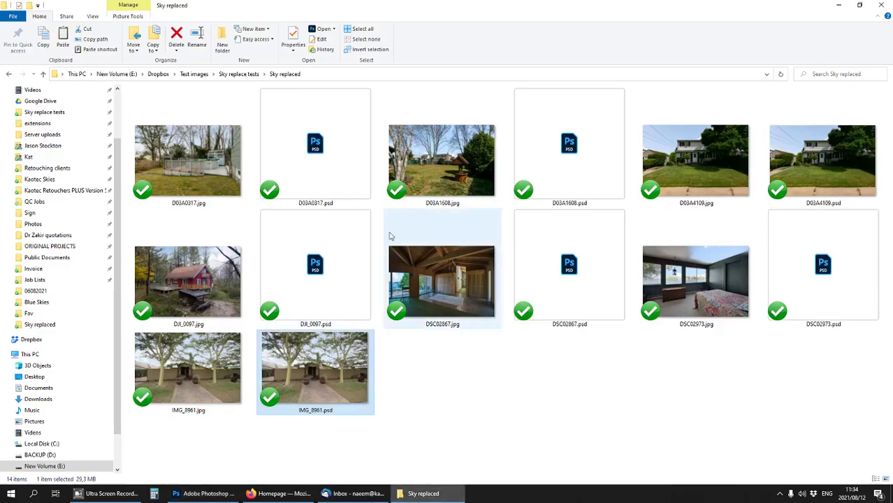
click(203, 162)
drag(185, 133, 470, 329)
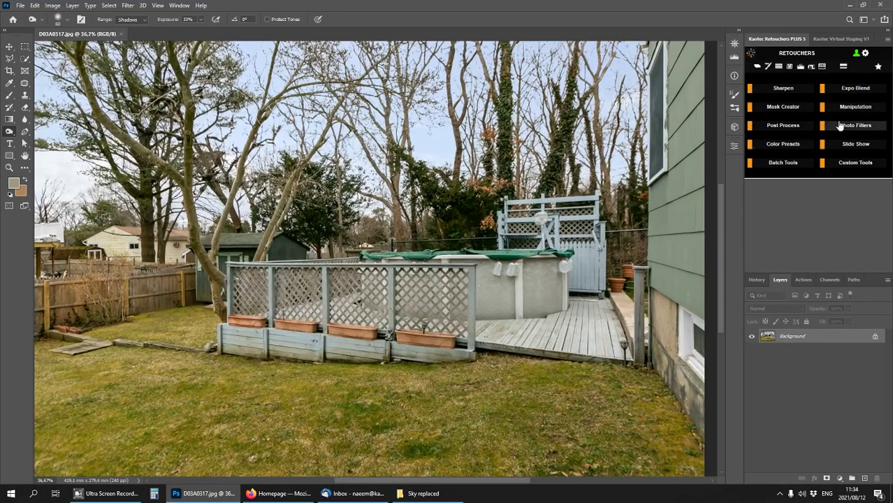
- Open Kaotec's Sky manipulation tools and run Auto Quick Swap on the backyard photo
click(864, 119)
click(783, 94)
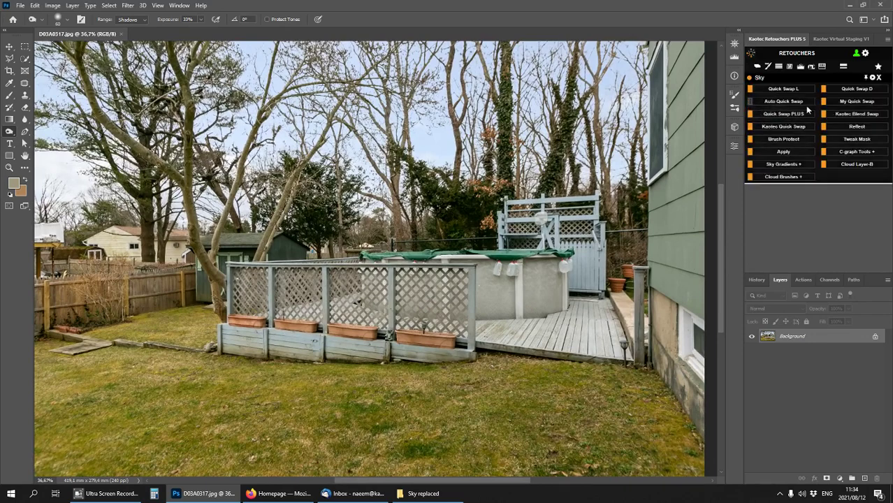
click(784, 102)
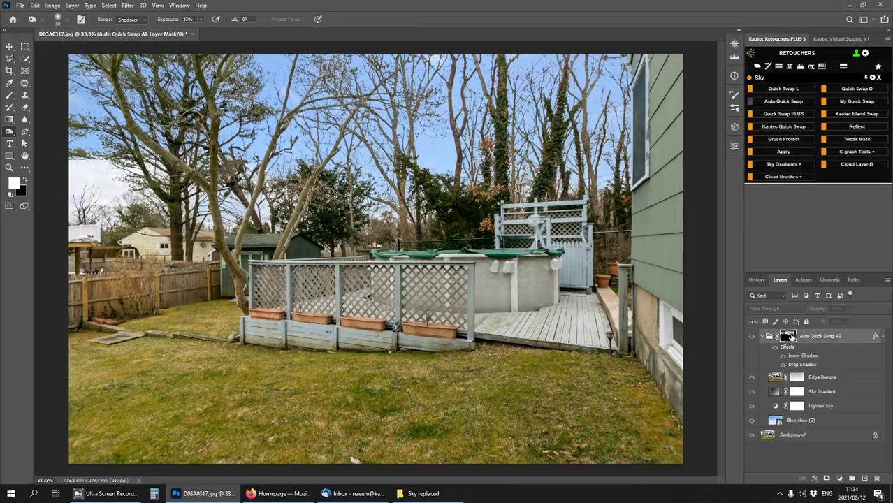
- Display the Auto Quick Swap AI group's mask and examine it closely around the left-hand trees
alt+click(788, 336)
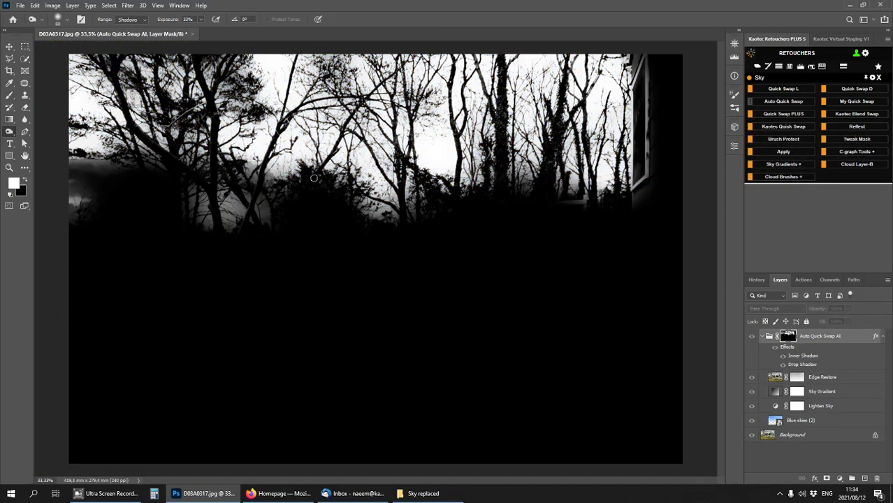
scroll(258, 184, up, 4)
drag(257, 185, 506, 230)
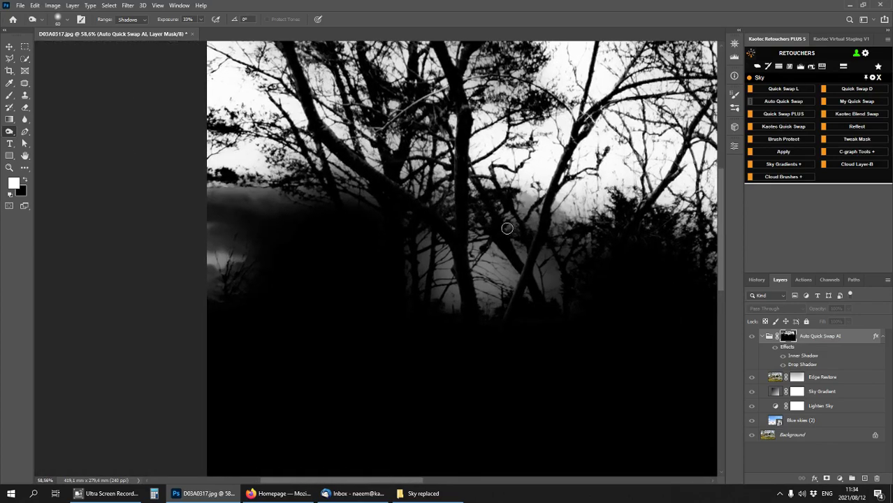
scroll(507, 228, down, 7)
scroll(507, 228, up, 3)
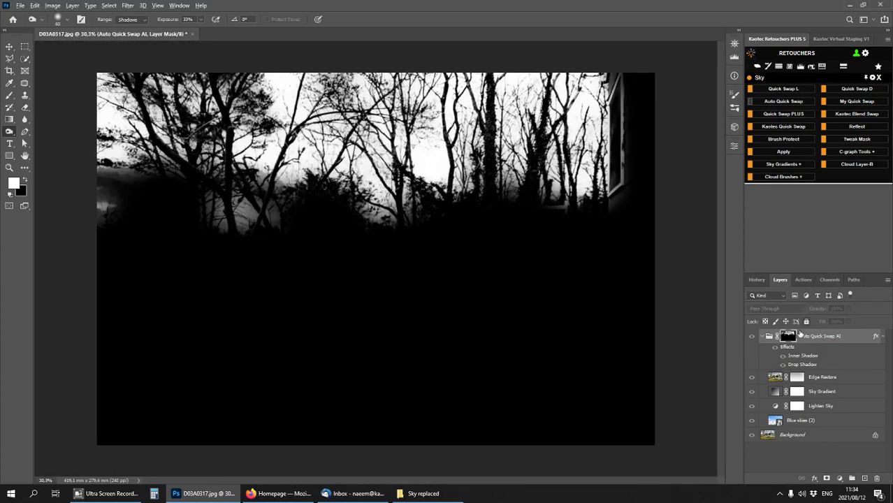
- Compare the group's mask with the normal picture, checking the tree branches, and return to the full picture view
alt+click(789, 336)
alt+click(789, 336)
alt+click(789, 336)
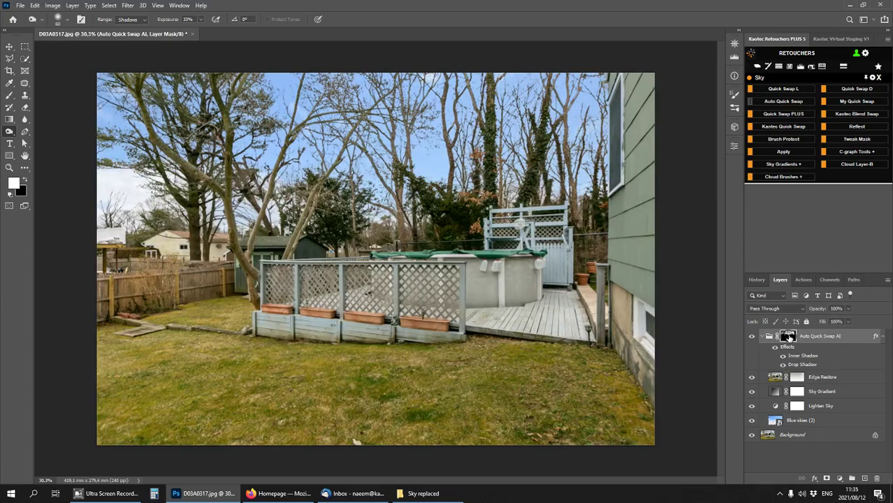
alt+click(789, 337)
scroll(258, 190, up, 3)
drag(259, 190, 383, 216)
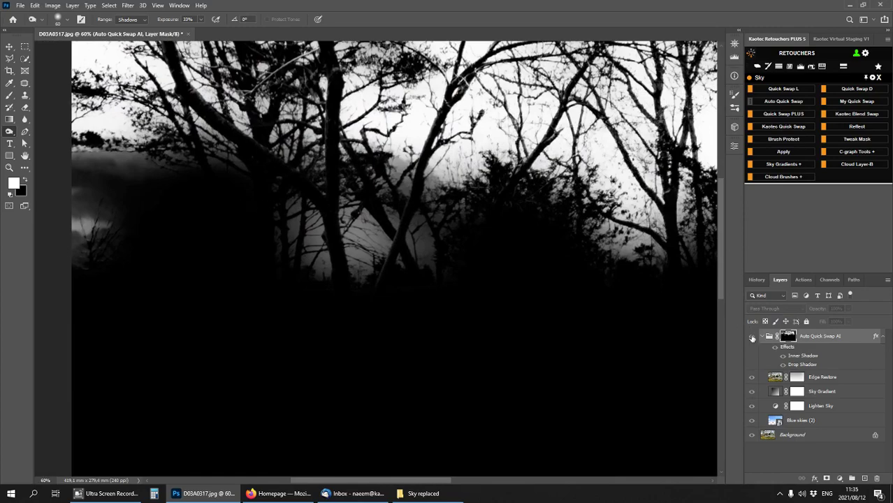
alt+click(789, 337)
key(ctrl+0)
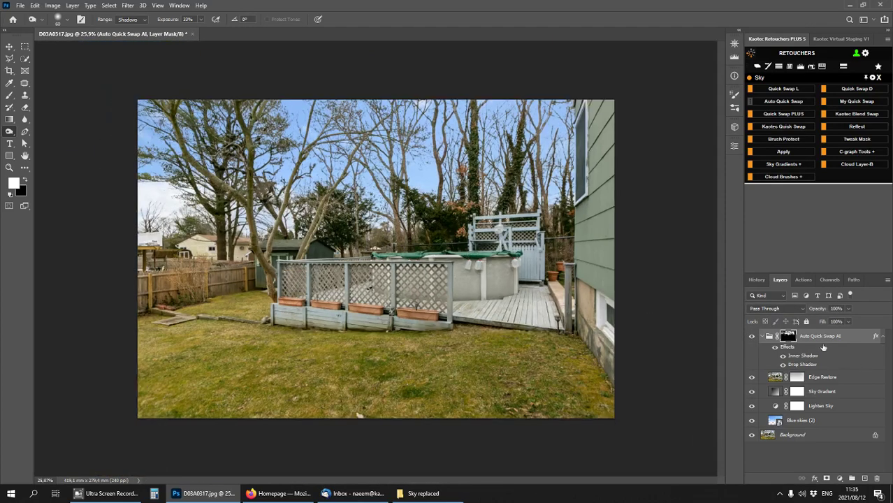
- Delete the Auto Quick Swap AI group and set the Auto Quick Swap default function to Auto Quick Swap AI Enhance
drag(788, 339, 878, 478)
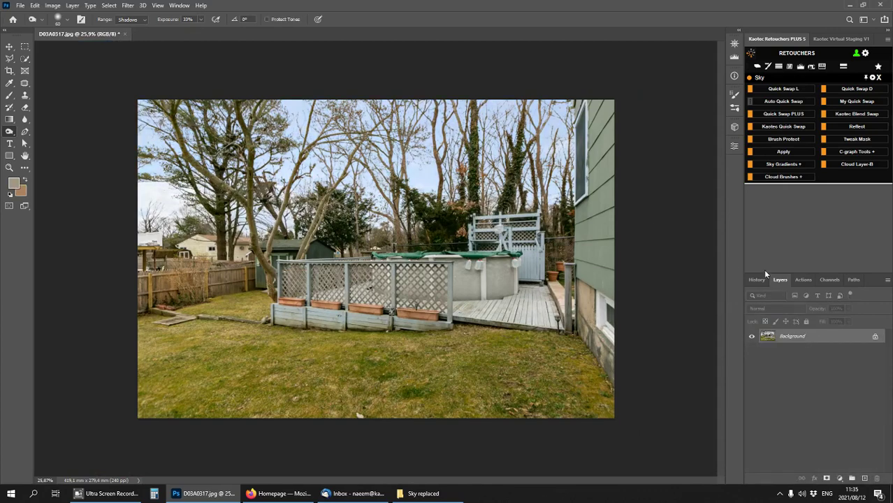
click(751, 102)
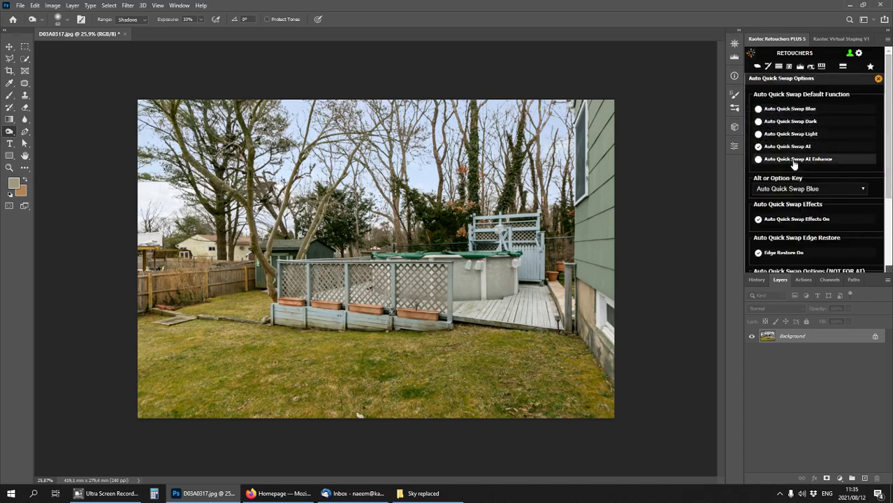
click(793, 160)
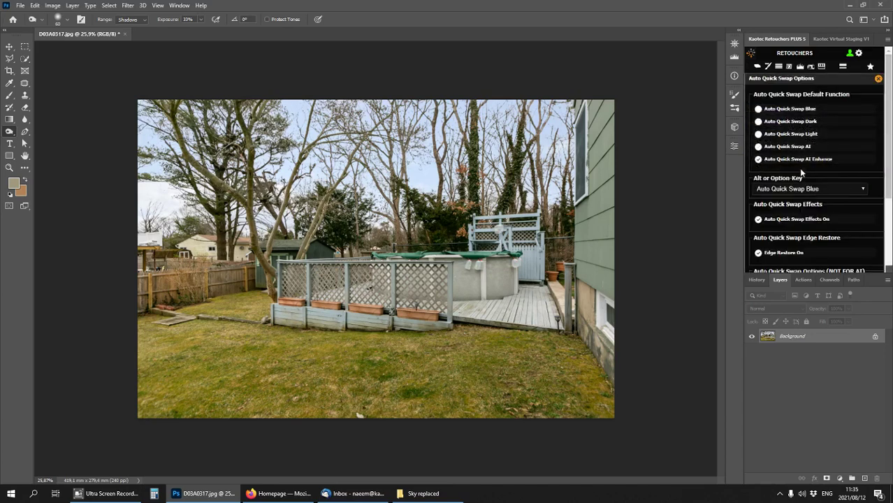
click(878, 78)
- Run Auto Quick Swap on the Background photo and delete the Lighten Sky layer from the resulting group
click(784, 101)
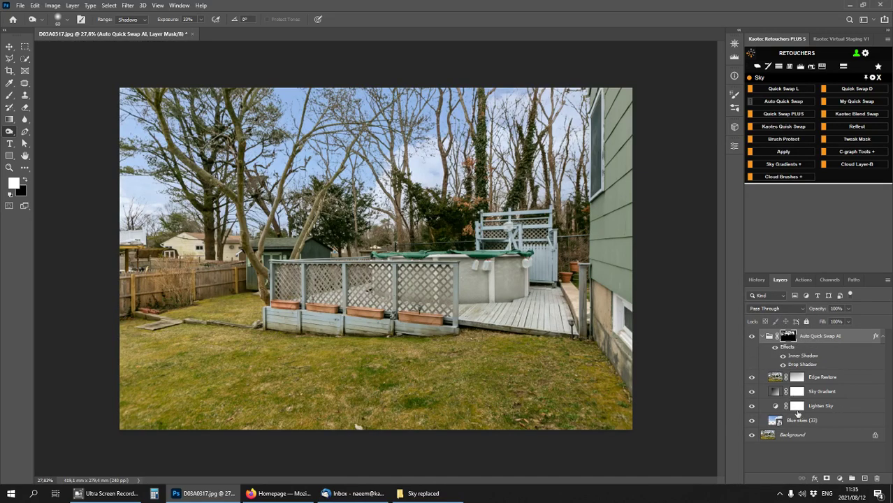
drag(773, 406, 876, 478)
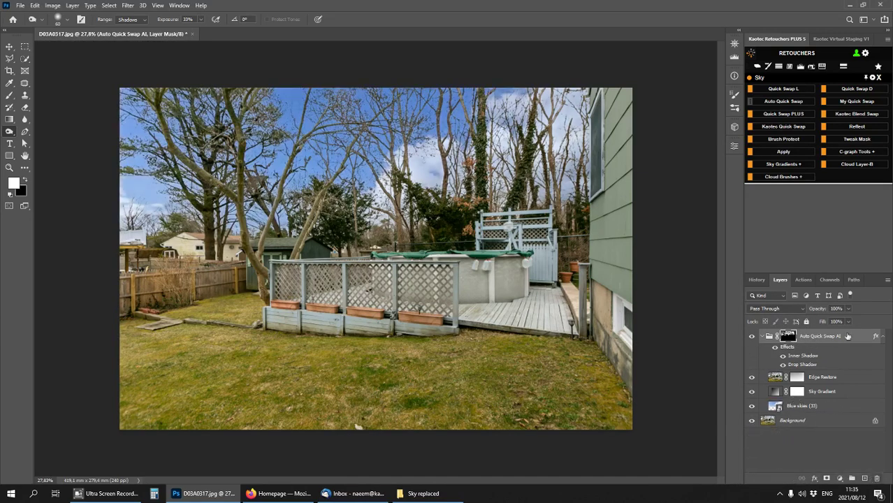
- Go through the group's sky layers and masks, ending with the Edge Restore mask selected
click(796, 378)
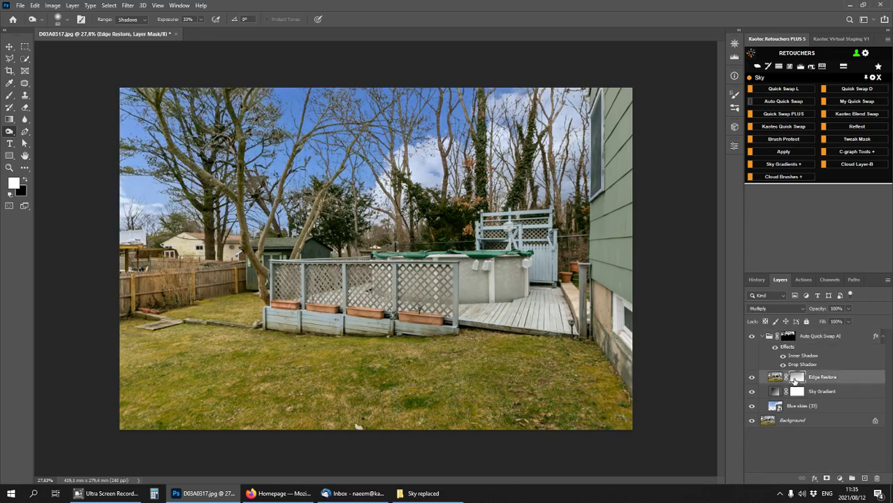
click(782, 408)
click(798, 393)
click(797, 380)
click(788, 337)
click(797, 378)
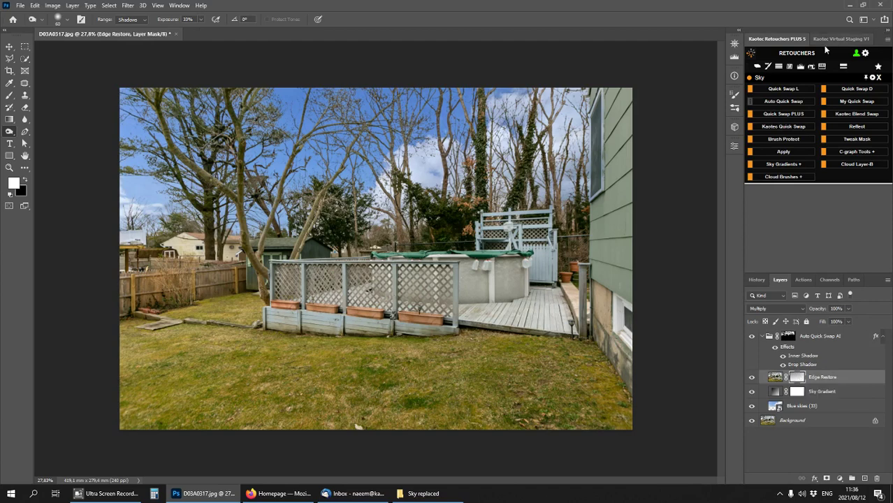
- Review the Retouchers PLUS About information and close it together with the Sky tools
click(866, 54)
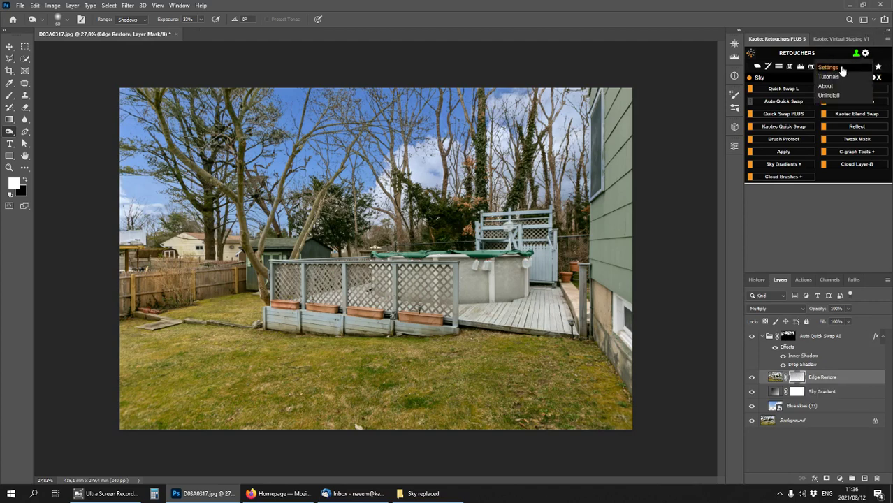
click(830, 65)
click(870, 67)
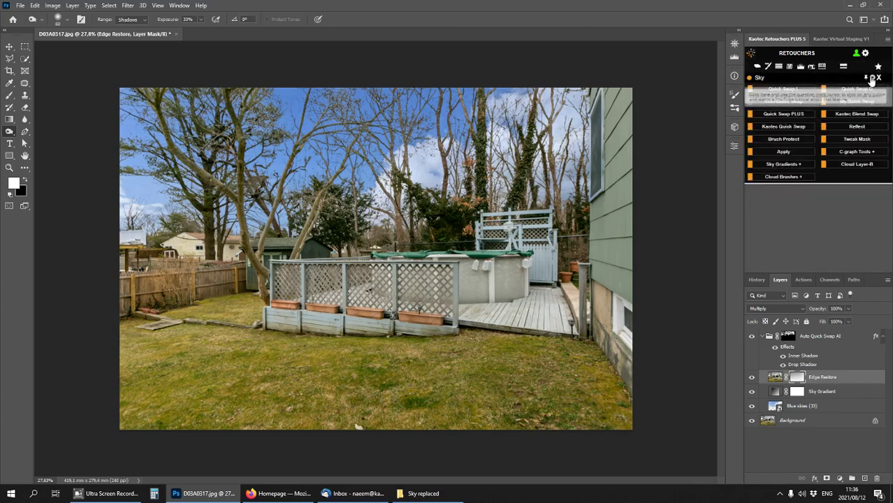
click(865, 53)
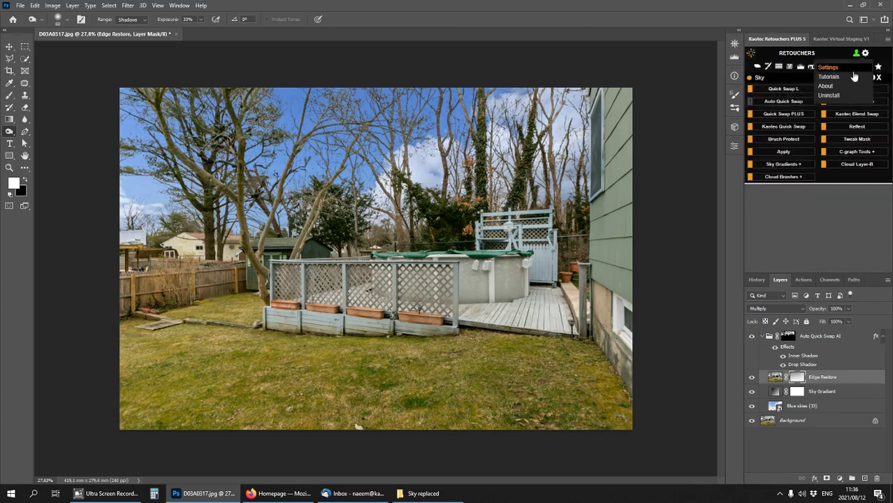
click(851, 88)
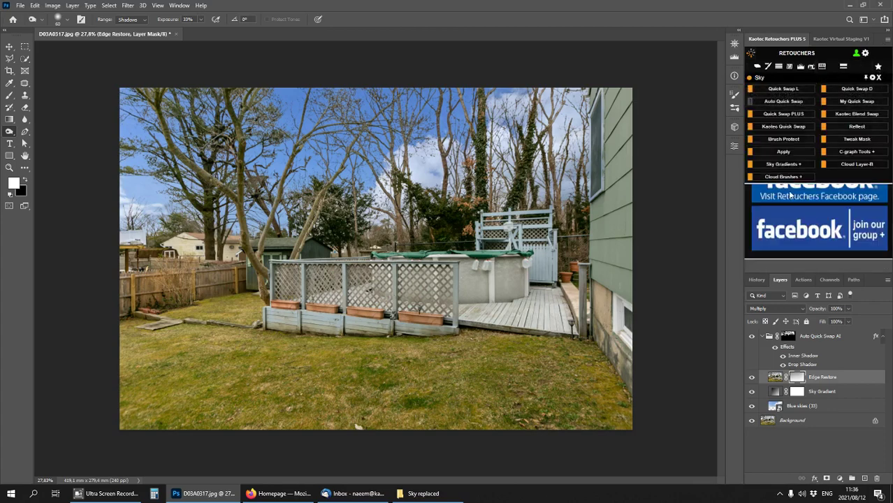
click(878, 78)
click(879, 78)
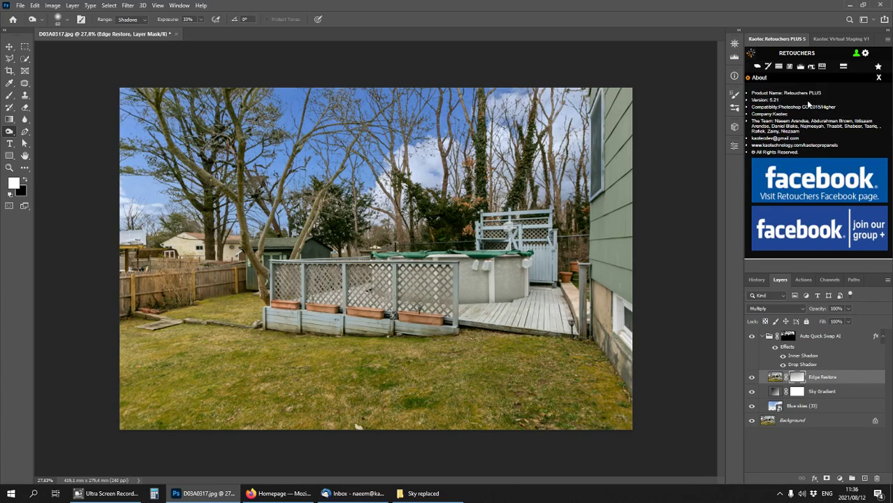
click(879, 78)
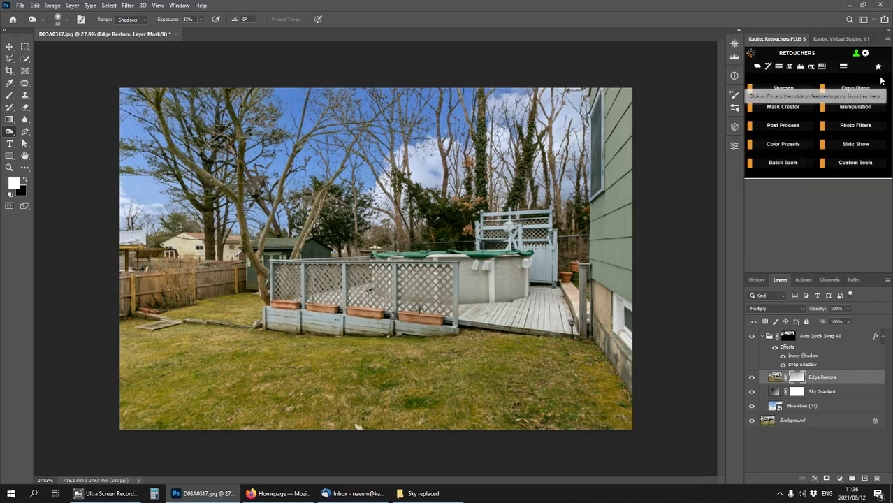